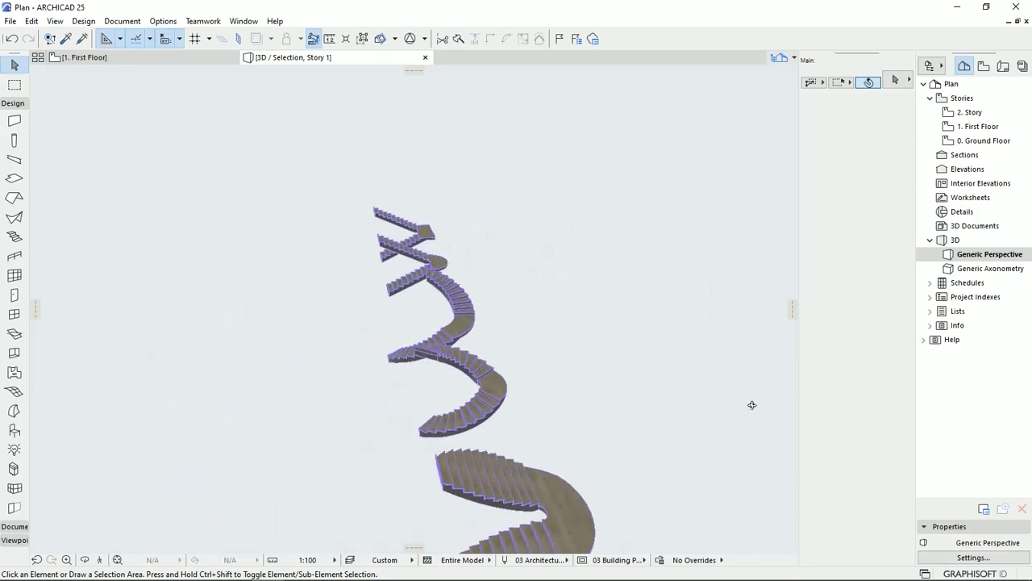
{"action": "middle_click_drag", "start_coordinate": [685, 429], "coordinate": [769, 323], "text": "shift"}
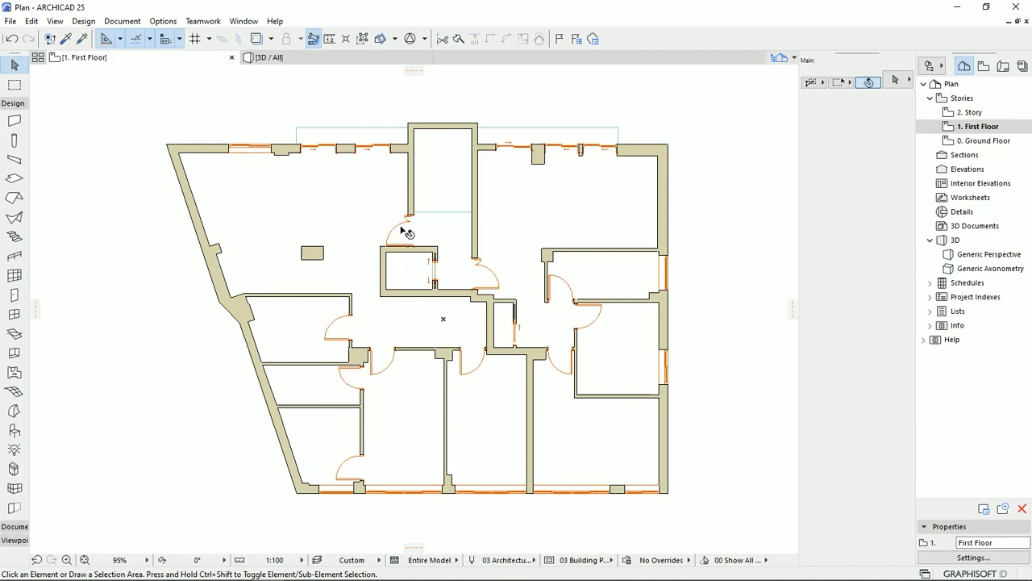
{"action": "left_click", "coordinate": [333, 137]}
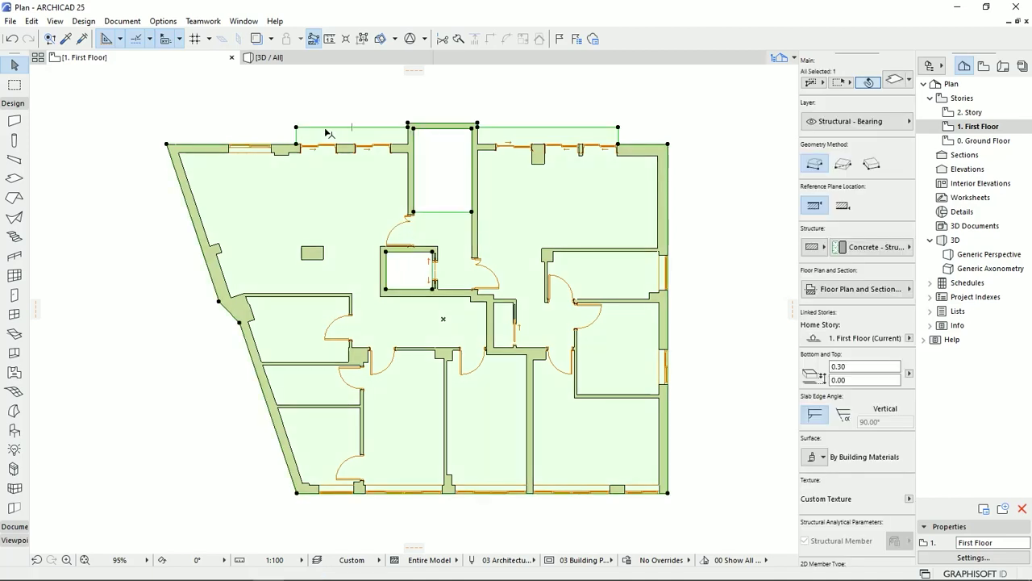
{"action": "left_click", "coordinate": [263, 116]}
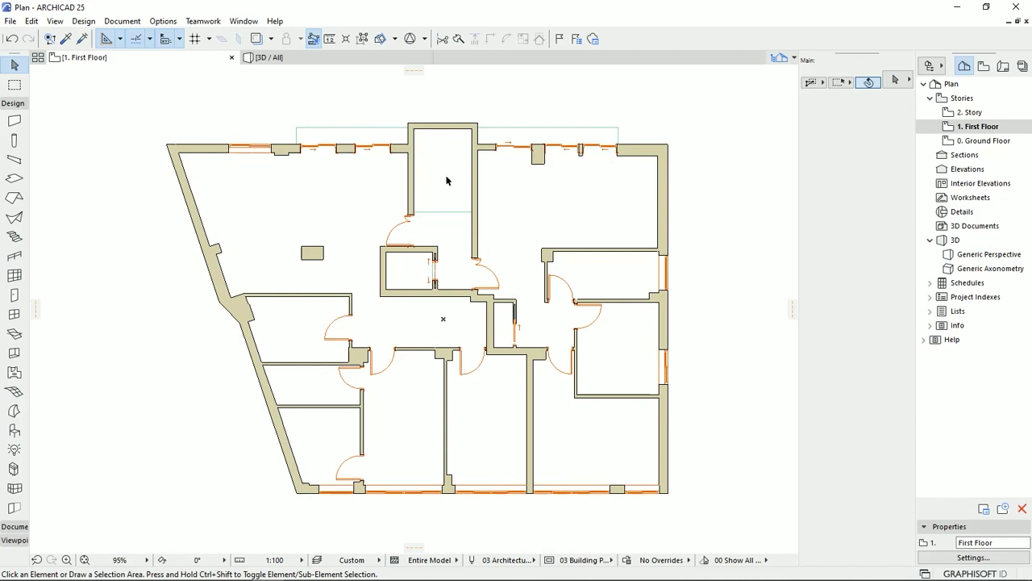
- Start the Stair tool for the empty area above the plan, with the upward input method and the centred baseline
{"action": "middle_click_drag", "start_coordinate": [445, 173], "coordinate": [453, 536]}
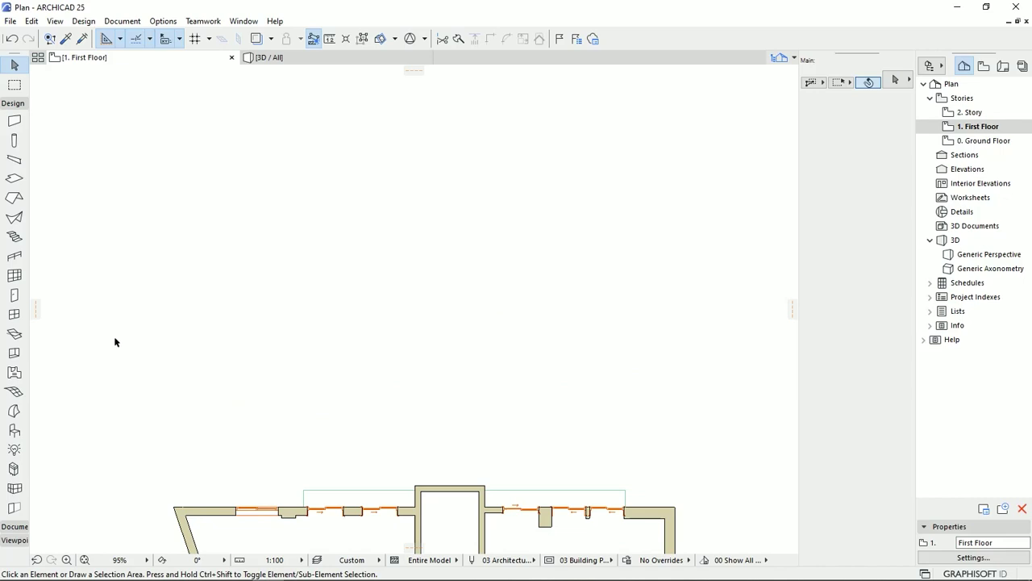
{"action": "left_click", "coordinate": [14, 238]}
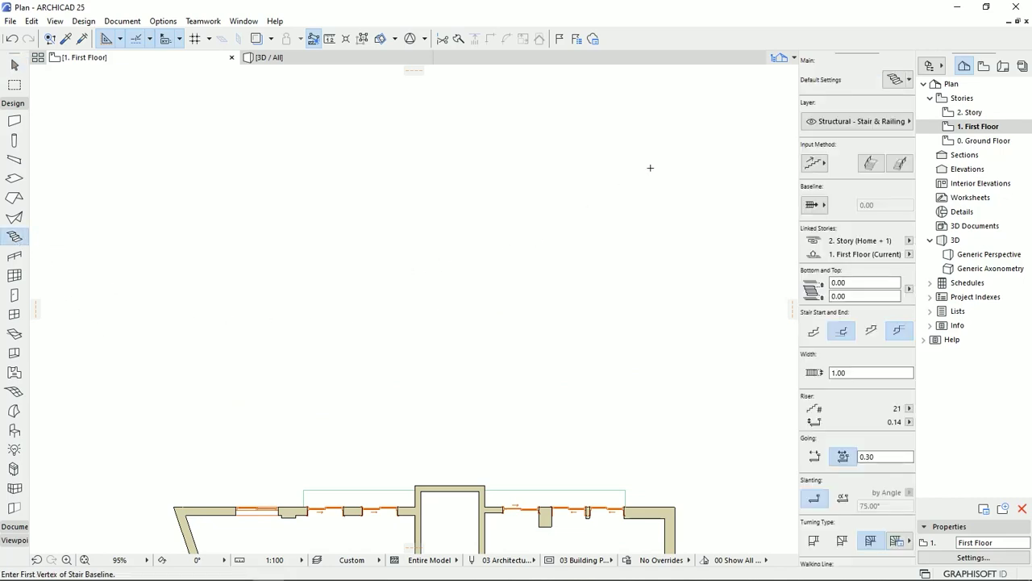
{"action": "left_click", "coordinate": [820, 166]}
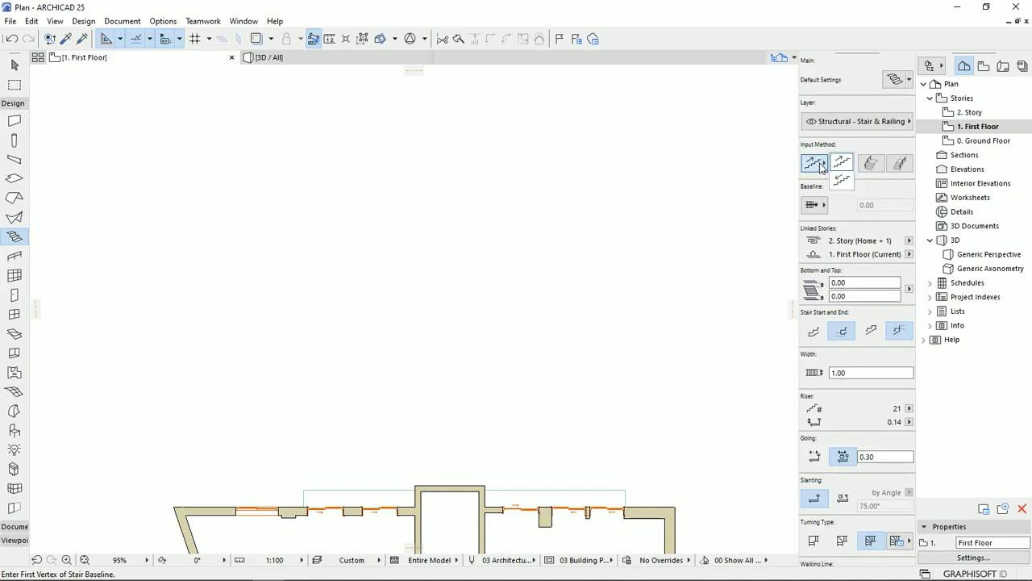
{"action": "left_click", "coordinate": [843, 163]}
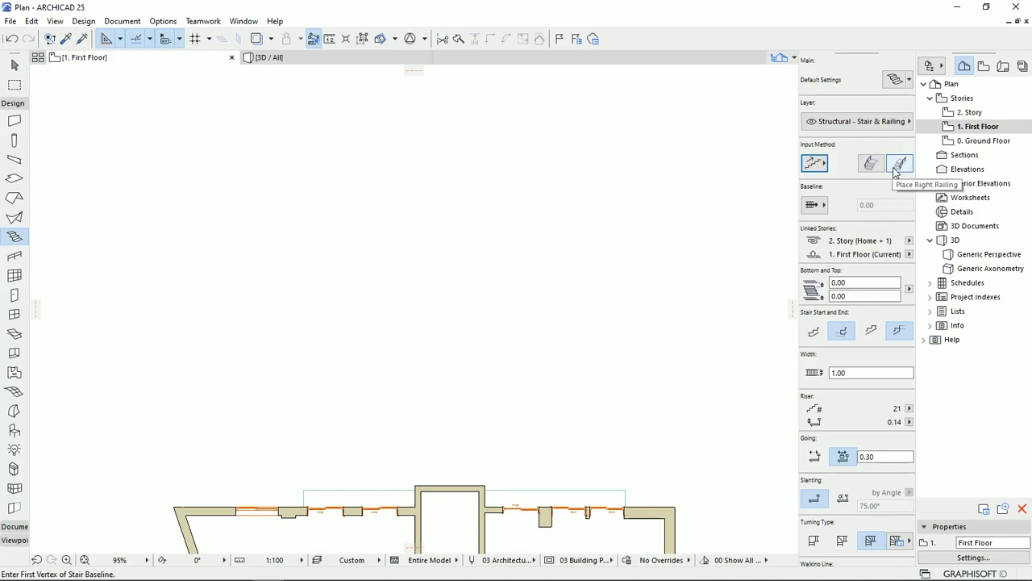
{"action": "left_click", "coordinate": [824, 207]}
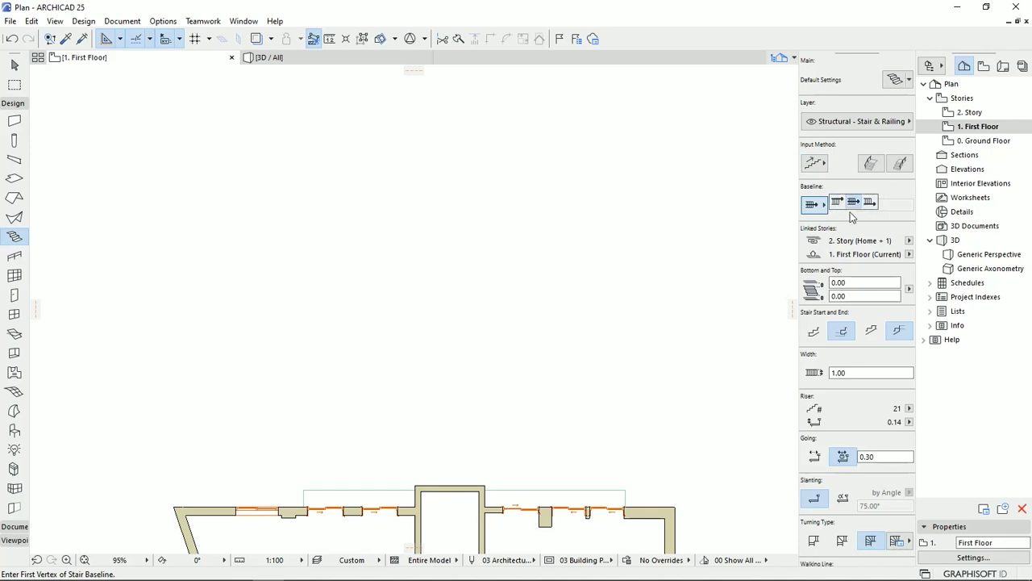
{"action": "left_click", "coordinate": [870, 203]}
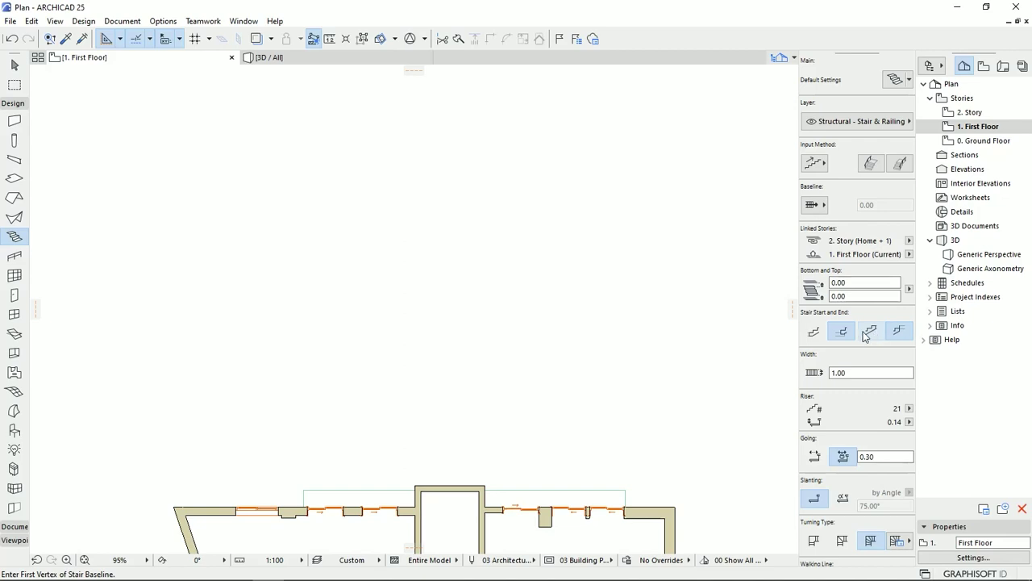
- Examine the stair default settings for start and end, riser count and height, going, turning type, rules and components
{"action": "left_click", "coordinate": [907, 331]}
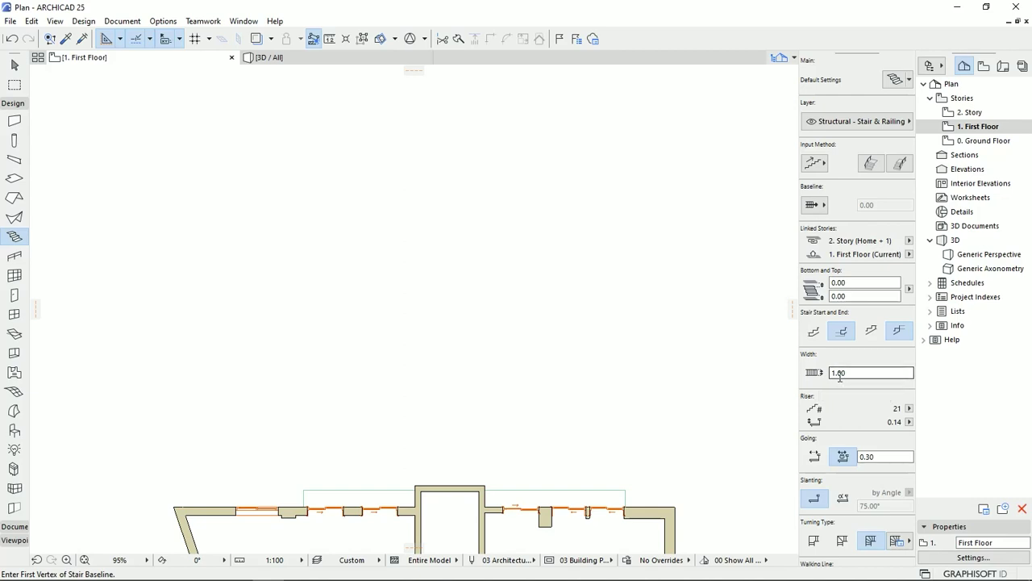
{"action": "left_click", "coordinate": [908, 409]}
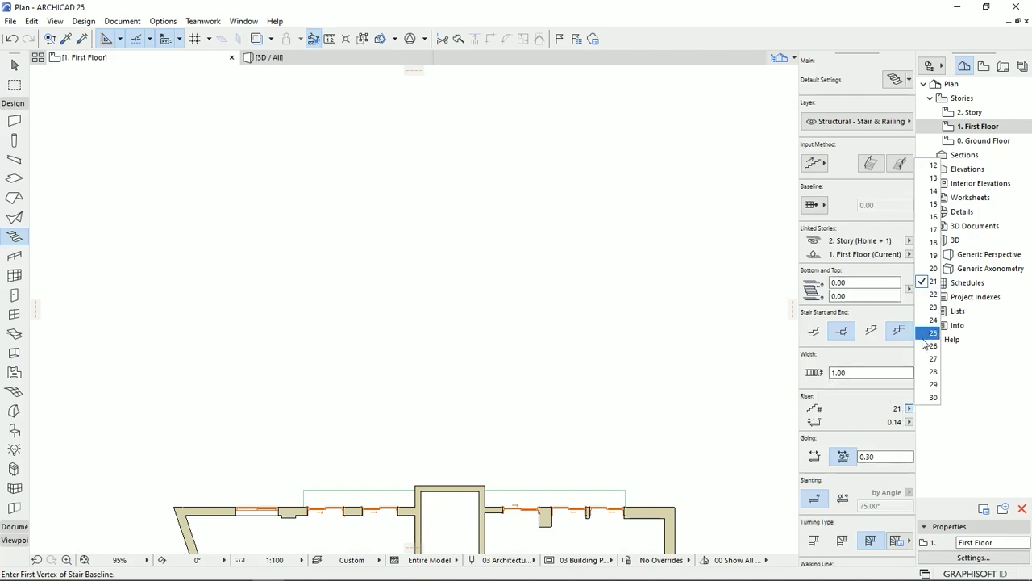
{"action": "left_click", "coordinate": [875, 413]}
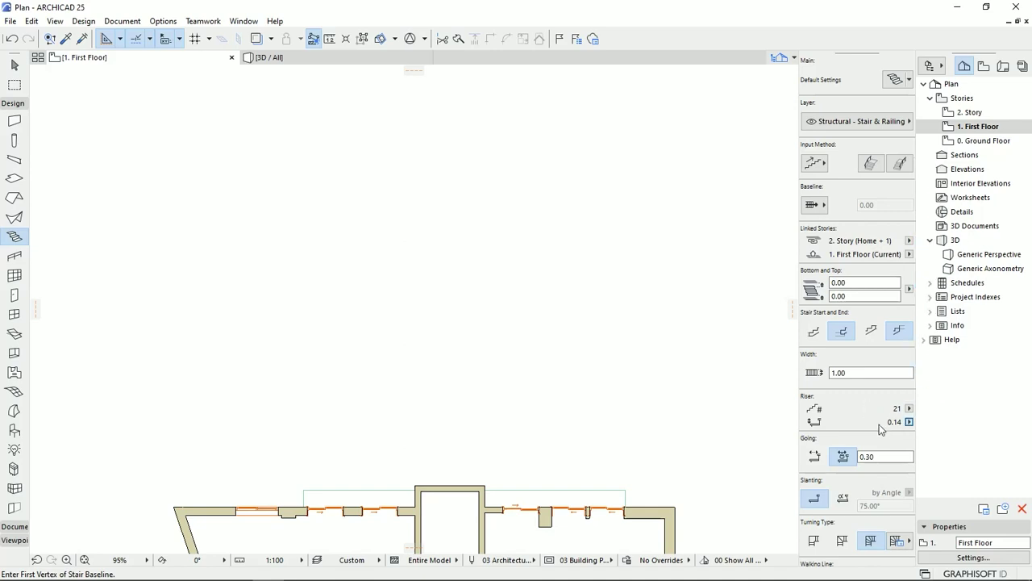
{"action": "left_click", "coordinate": [909, 421]}
{"action": "left_click", "coordinate": [860, 433]}
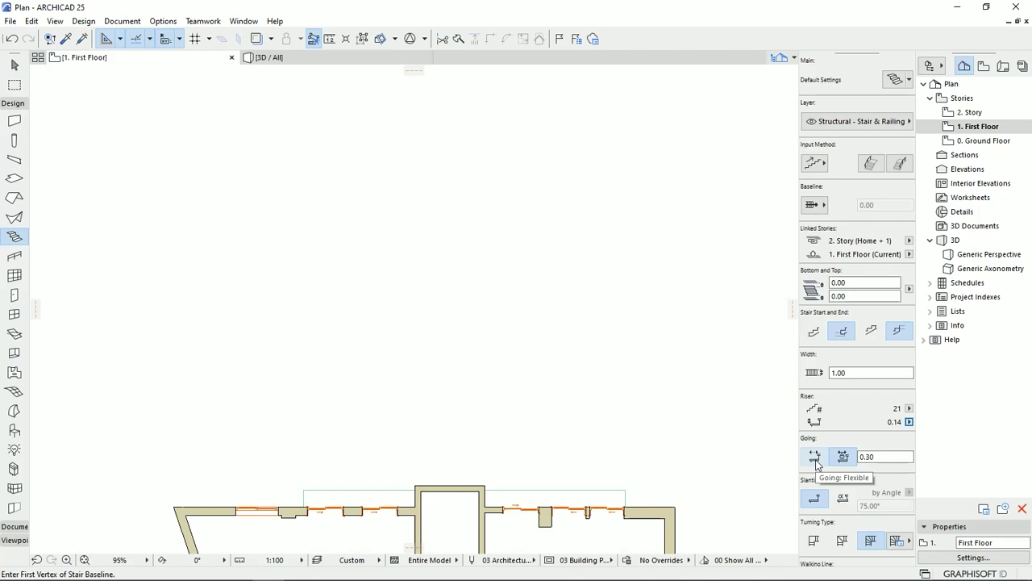
{"action": "scroll", "coordinate": [831, 404], "scroll_direction": "down", "scroll_amount": 3}
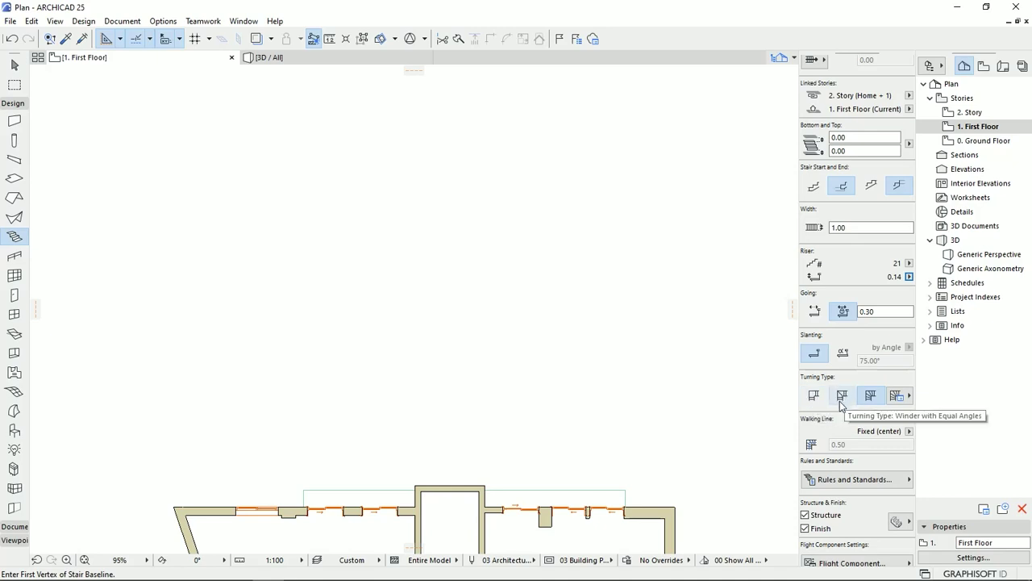
{"action": "left_click", "coordinate": [908, 395]}
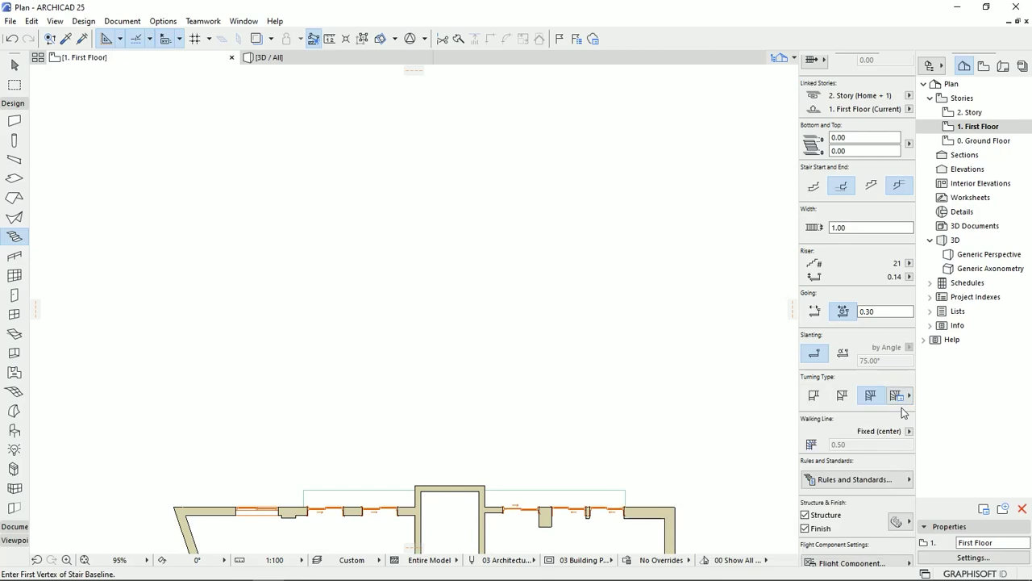
{"action": "scroll", "coordinate": [847, 355], "scroll_direction": "down", "scroll_amount": 3}
{"action": "scroll", "coordinate": [841, 398], "scroll_direction": "down", "scroll_amount": 2}
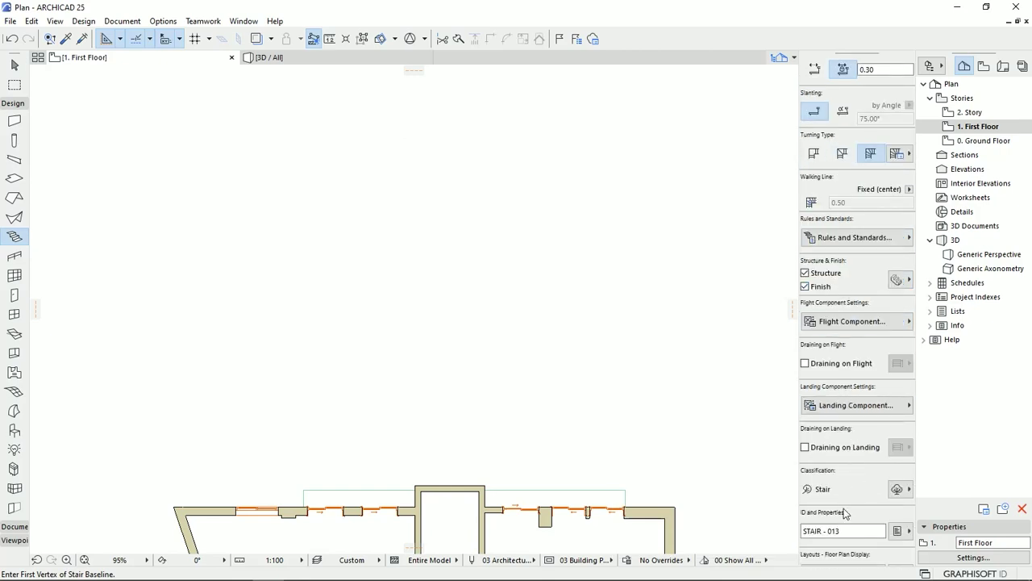
{"action": "scroll", "coordinate": [846, 491], "scroll_direction": "up", "scroll_amount": 8}
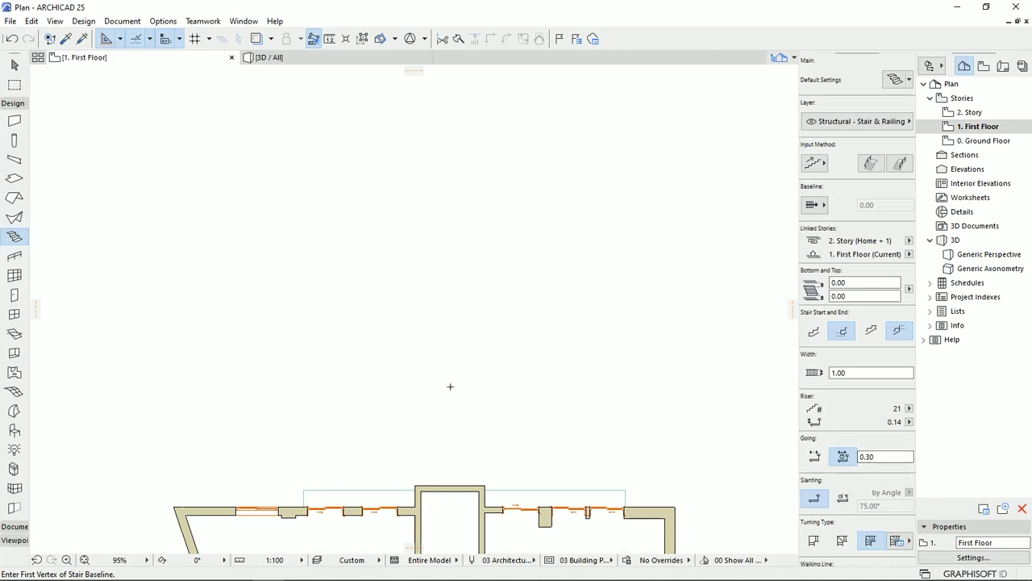
- Draw a U-shaped stair above the plan with a 3.30 m flight, a 1.50 m landing segment and a return flight of about 3.52 m
{"action": "middle_click_drag", "start_coordinate": [470, 367], "coordinate": [478, 364]}
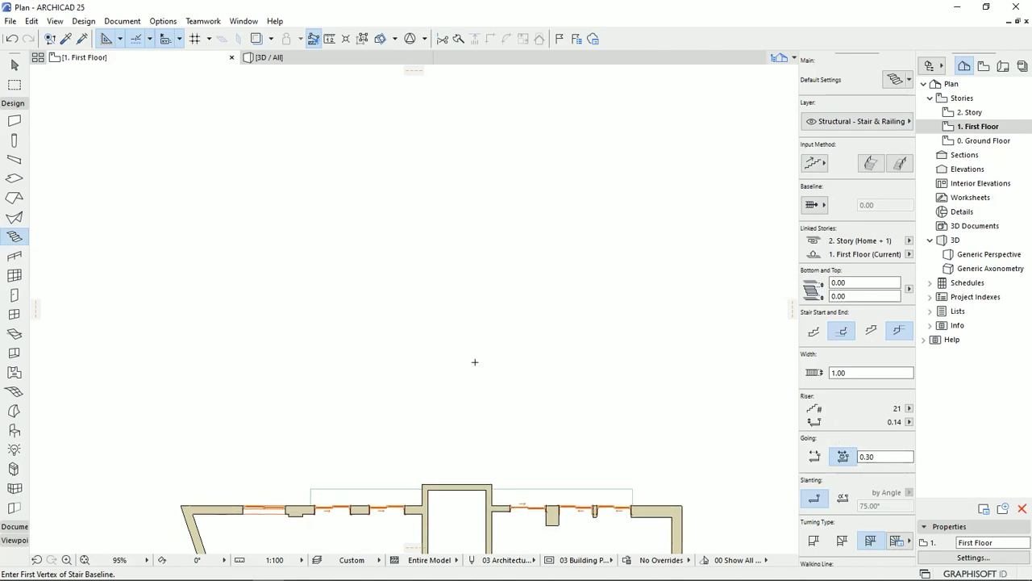
{"action": "left_click", "coordinate": [478, 351]}
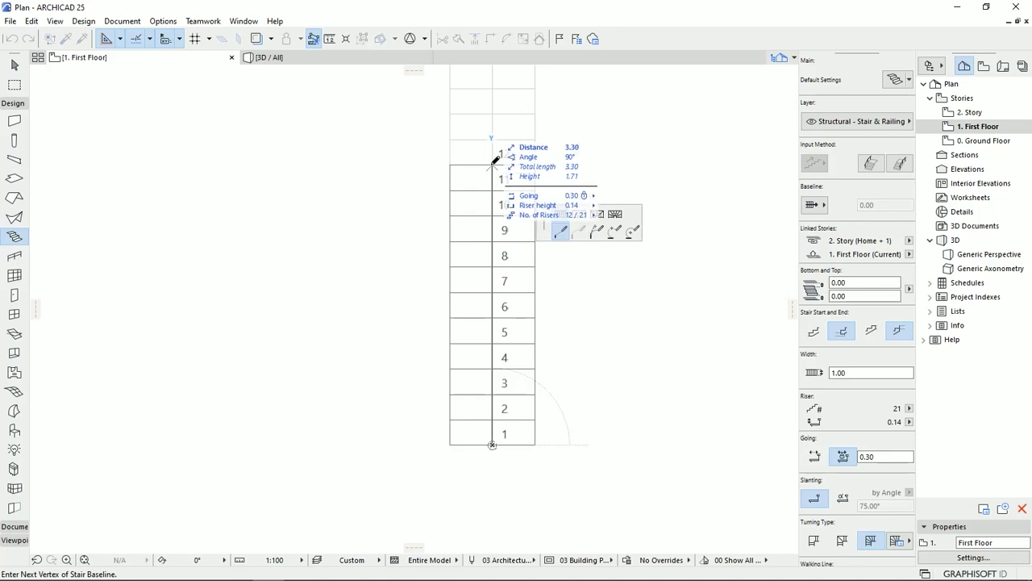
{"action": "left_click", "coordinate": [493, 163]}
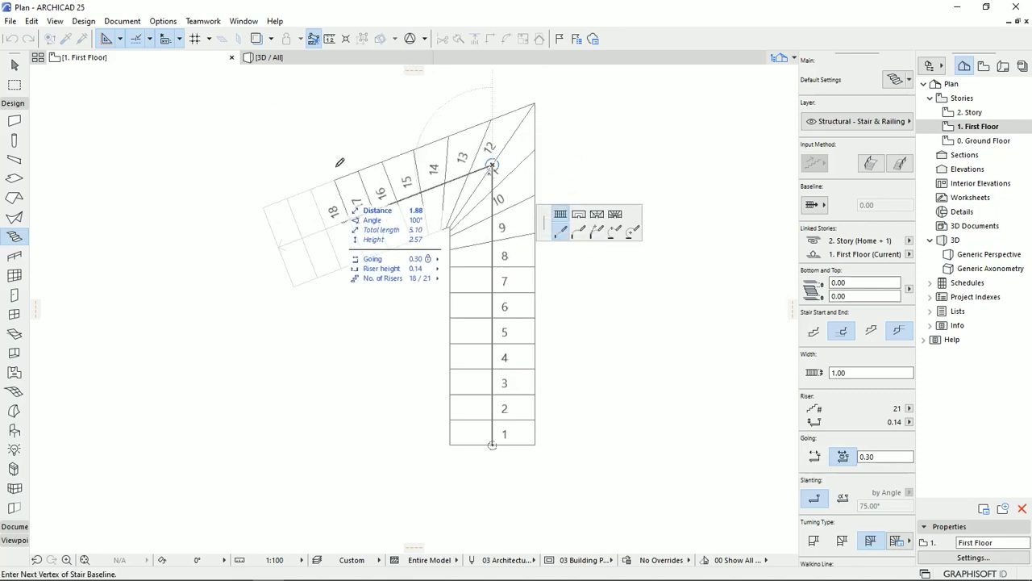
{"action": "left_click", "coordinate": [578, 215]}
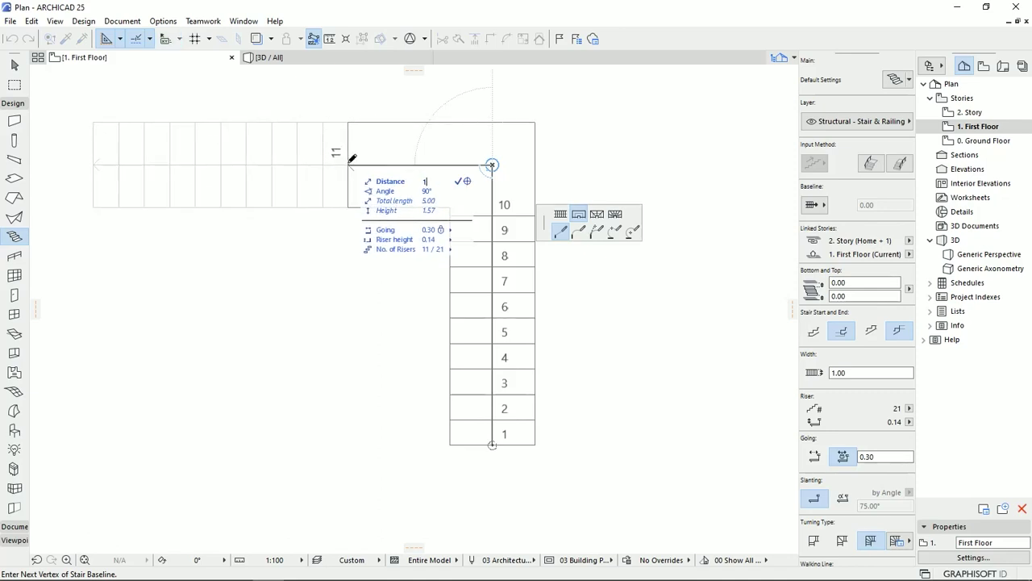
{"action": "left_click", "coordinate": [368, 162]}
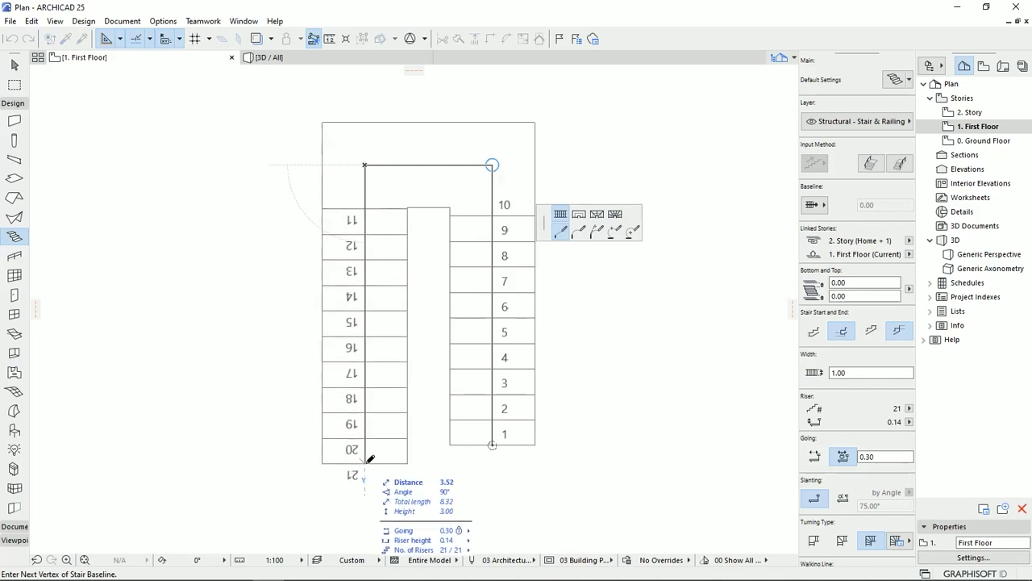
{"action": "double_click", "coordinate": [366, 460]}
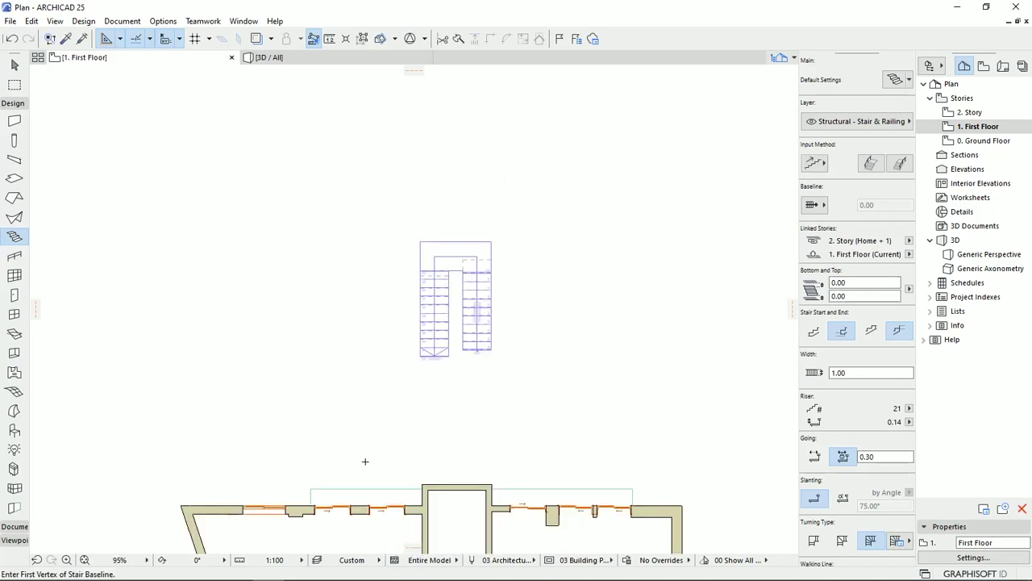
- Inspect the U-shaped stair's flights and rectangular landing in plan and in 3D from several sides
{"action": "scroll", "coordinate": [456, 306], "scroll_direction": "up", "scroll_amount": 5}
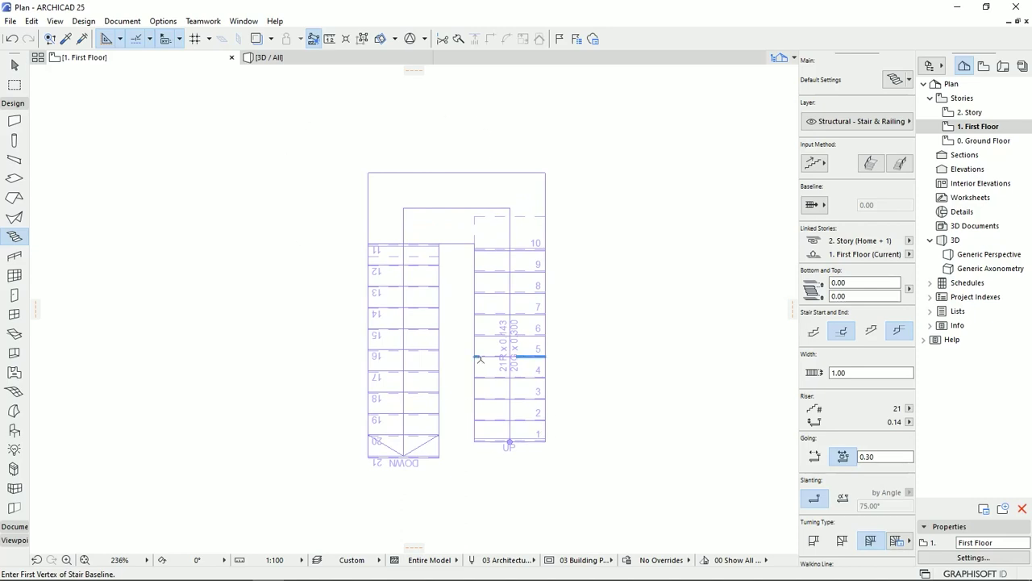
{"action": "left_click", "coordinate": [308, 62]}
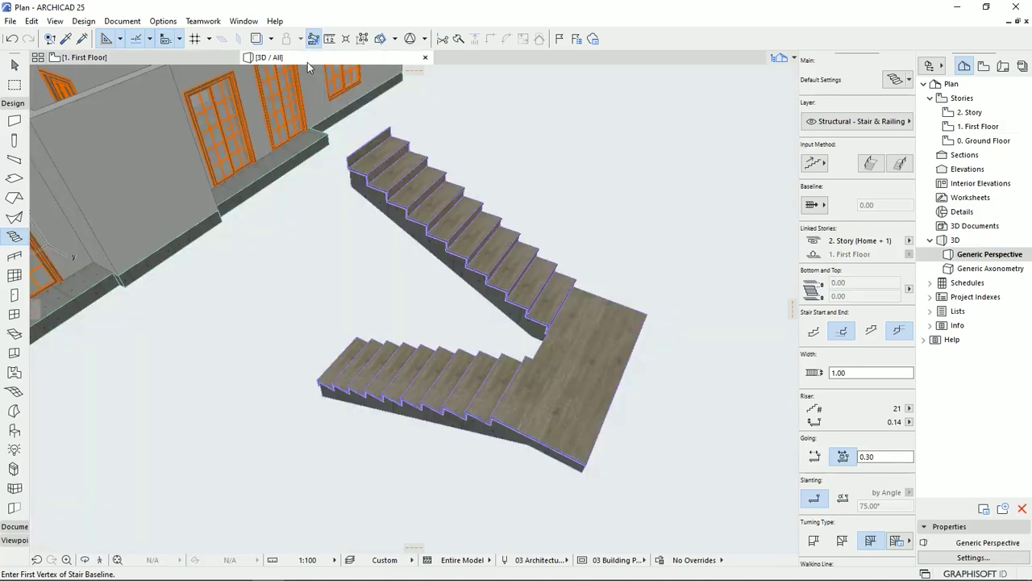
{"action": "middle_click_drag", "start_coordinate": [545, 423], "coordinate": [693, 285], "text": "shift"}
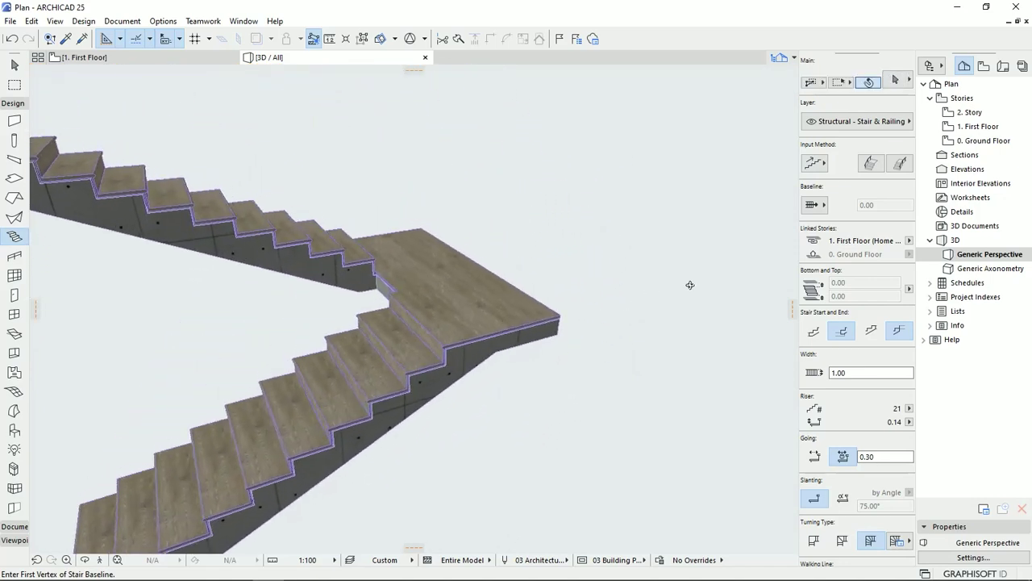
{"action": "middle_click_drag", "start_coordinate": [306, 408], "coordinate": [498, 291], "text": "shift"}
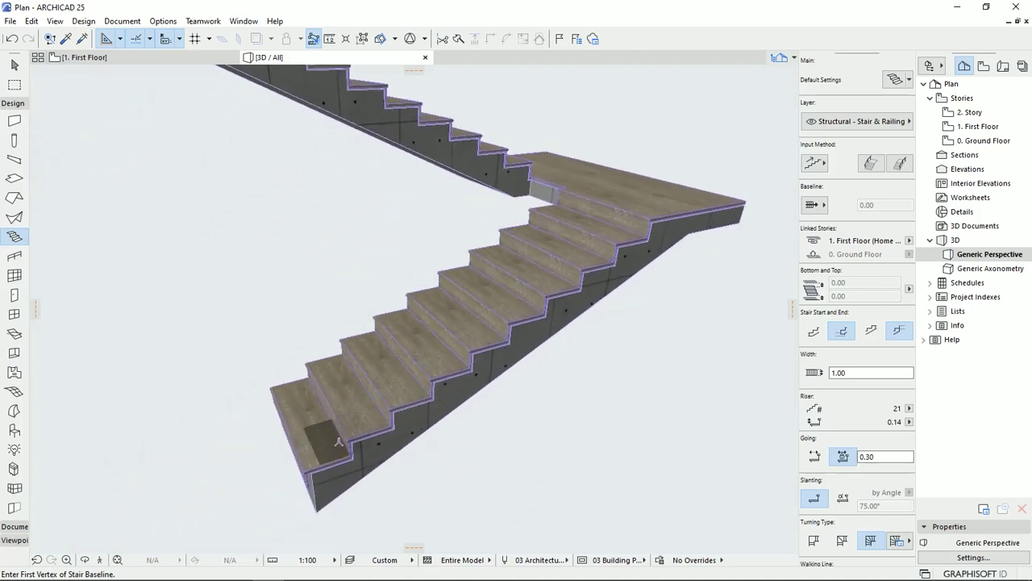
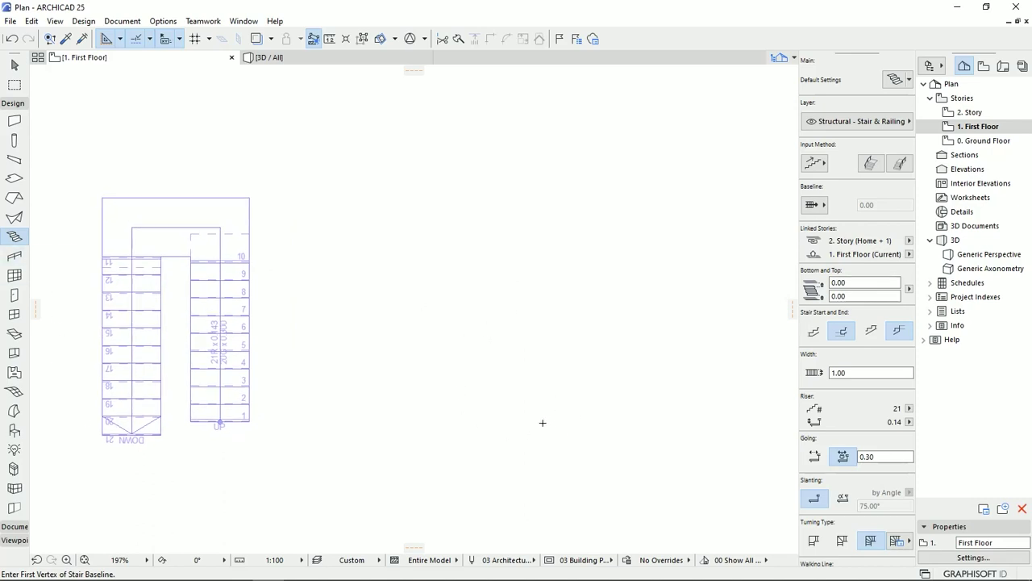
- Begin a second stair on the first floor plan, beside the U-shaped one, with a straight flight about 2.70 m long
{"action": "scroll", "coordinate": [597, 444], "scroll_direction": "up", "scroll_amount": 2}
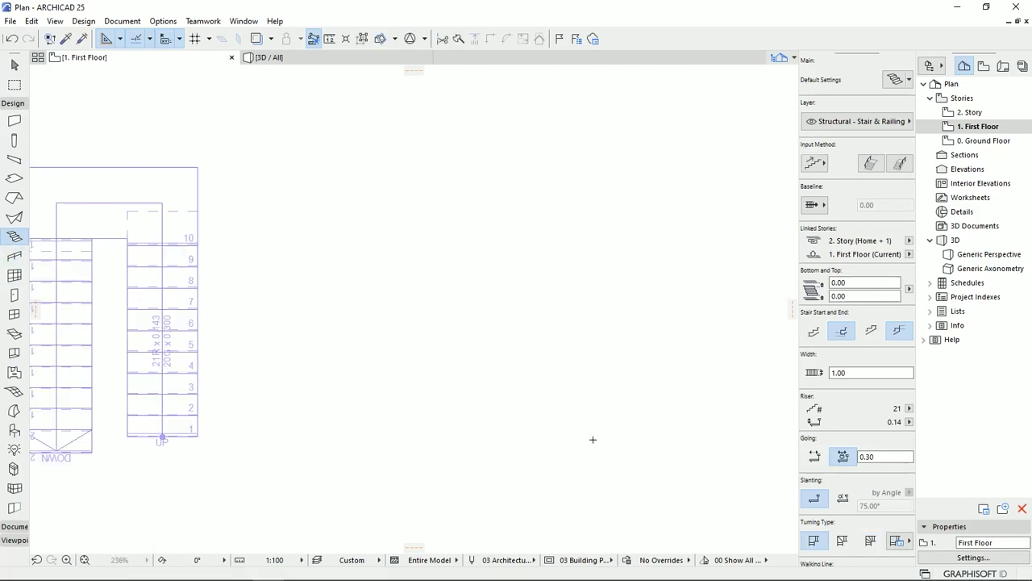
{"action": "left_click", "coordinate": [593, 440]}
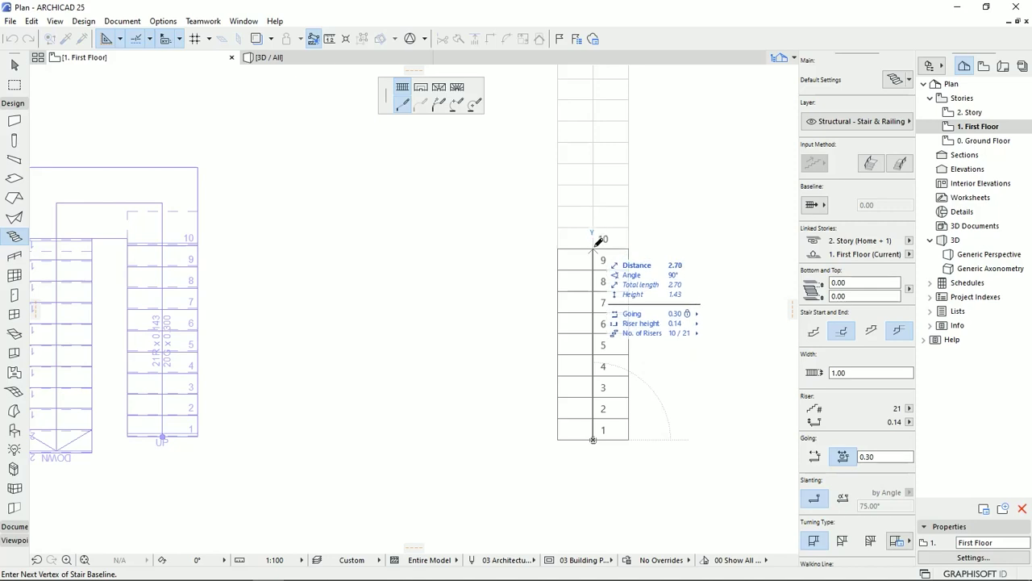
{"action": "left_click", "coordinate": [597, 241]}
- Add a curved landing to the second stair as a centre-point arc sweeping 180°, with a chord of about 2.99 m
{"action": "left_click", "coordinate": [422, 89]}
{"action": "left_click", "coordinate": [475, 107]}
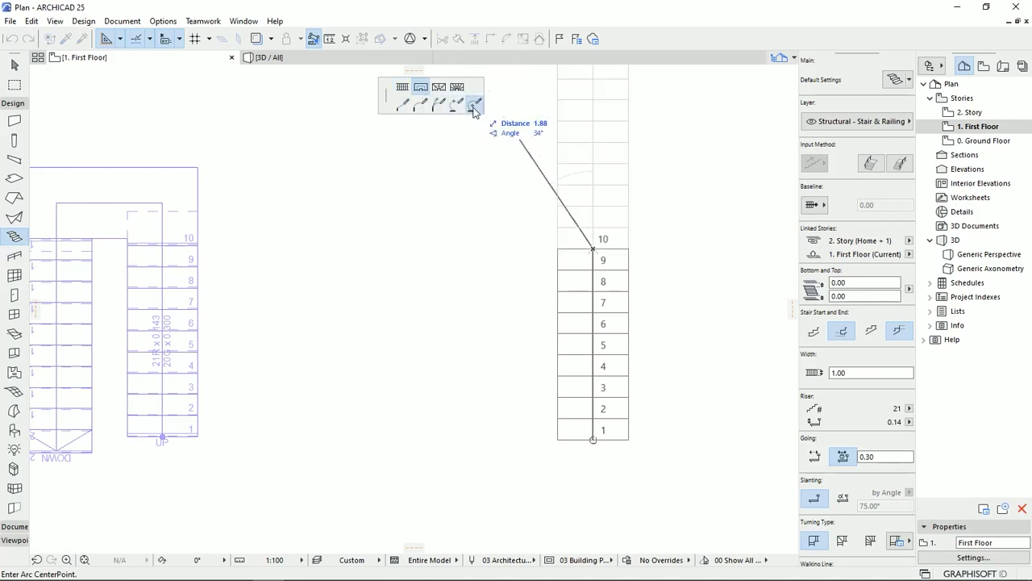
{"action": "left_click", "coordinate": [490, 246]}
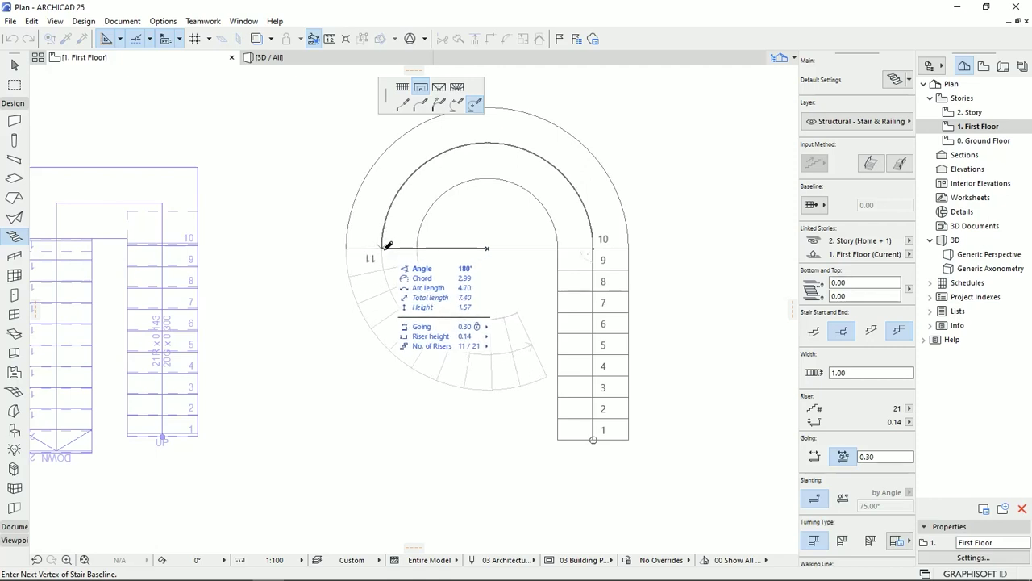
{"action": "type", "text": "1"}
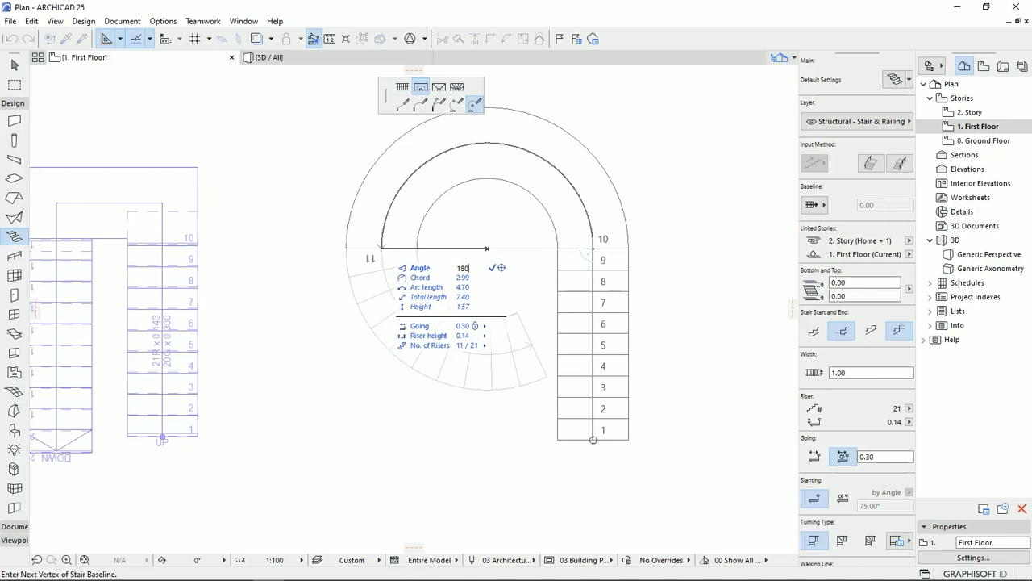
{"action": "type", "text": "80"}
{"action": "key", "text": "Return"}
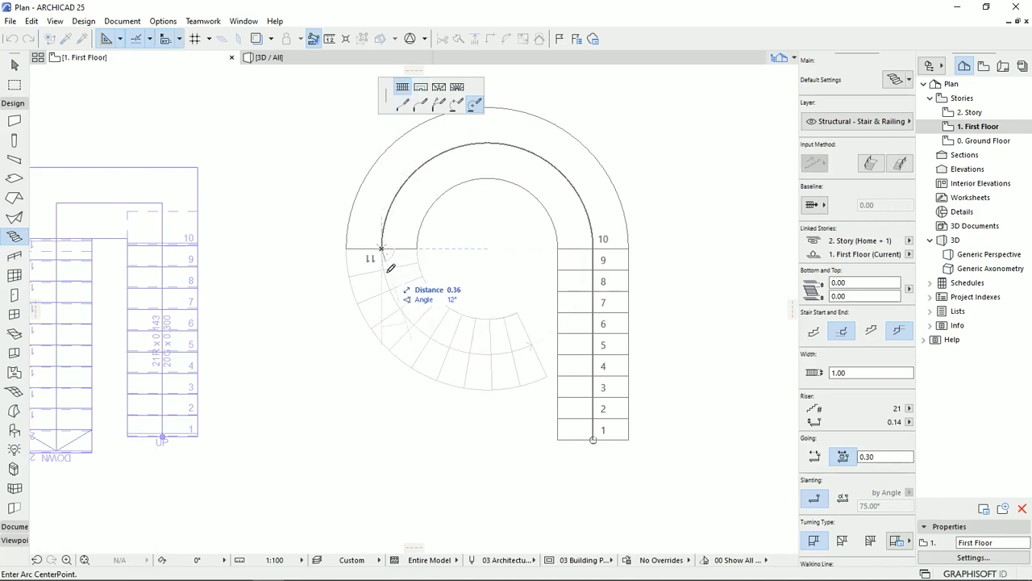
- Finish the second stair with a straight return flight about 3.00 m long, parallel to its first flight
{"action": "left_click", "coordinate": [401, 104]}
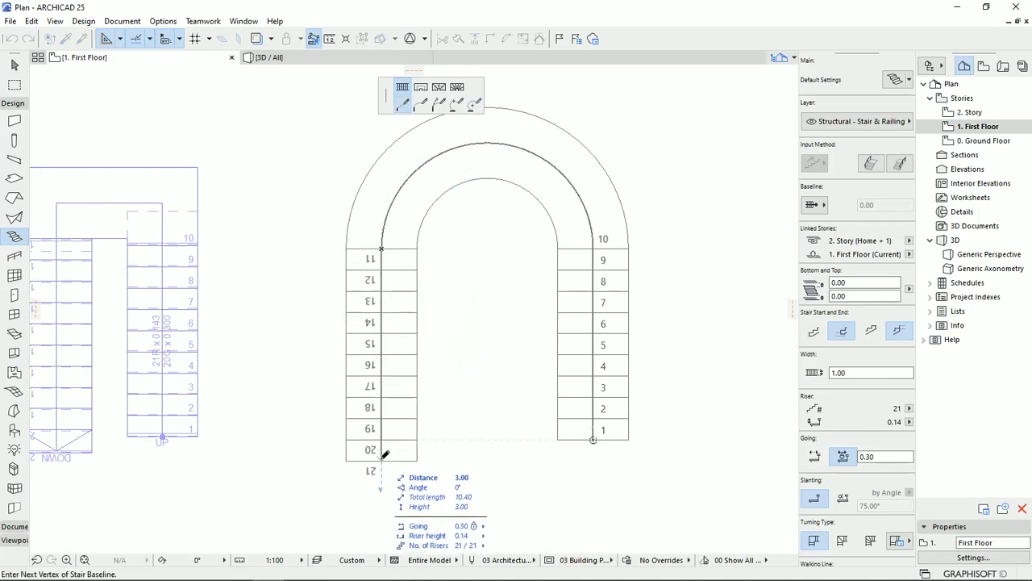
{"action": "left_click", "coordinate": [384, 456]}
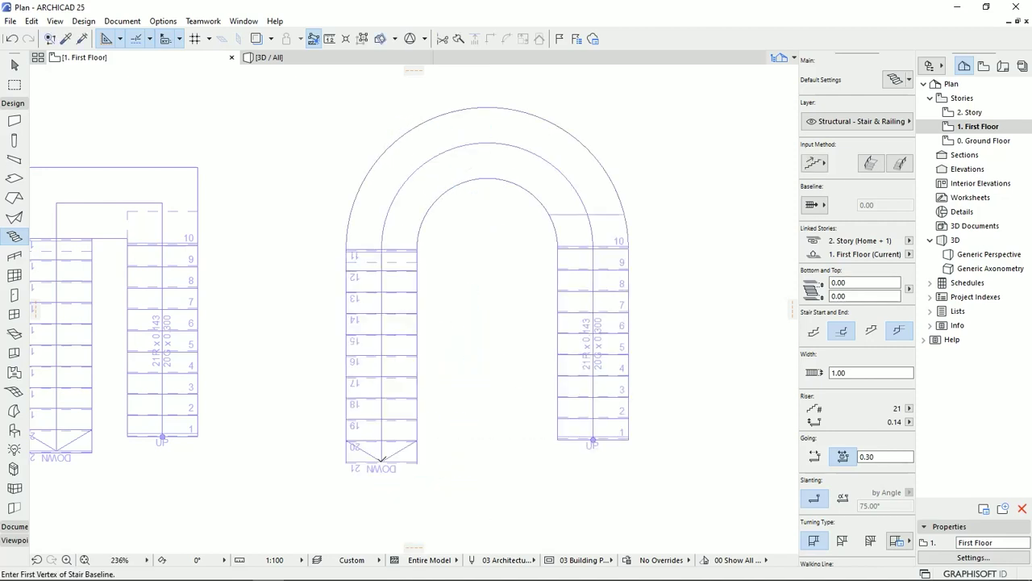
{"action": "scroll", "coordinate": [577, 484], "scroll_direction": "up", "scroll_amount": 1}
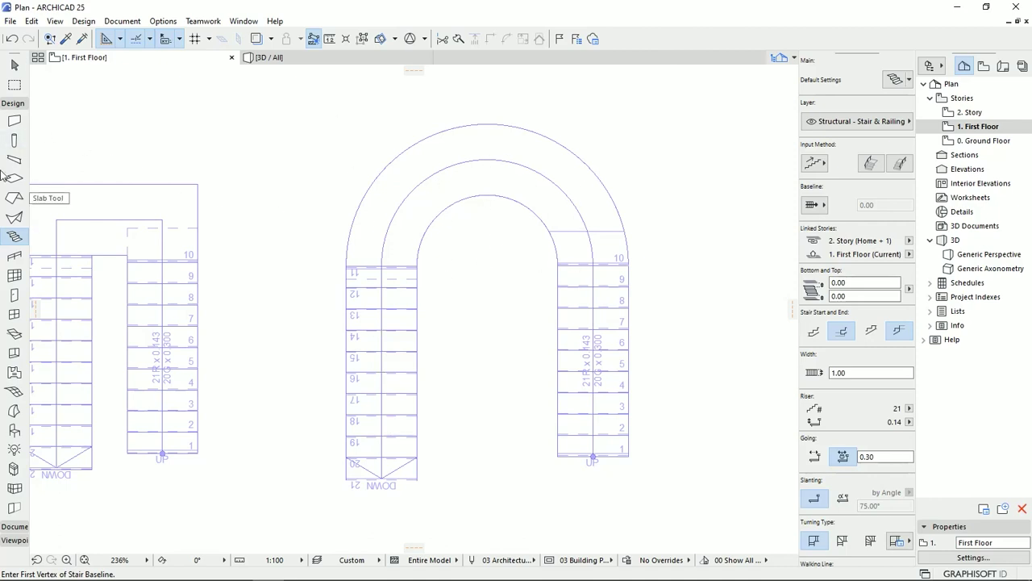
- Offset the whole curved-landing stair inward by about 0.89 m to narrow the gap between its flights, and check it in 3D
{"action": "left_click", "coordinate": [13, 64]}
{"action": "left_click", "coordinate": [524, 161]}
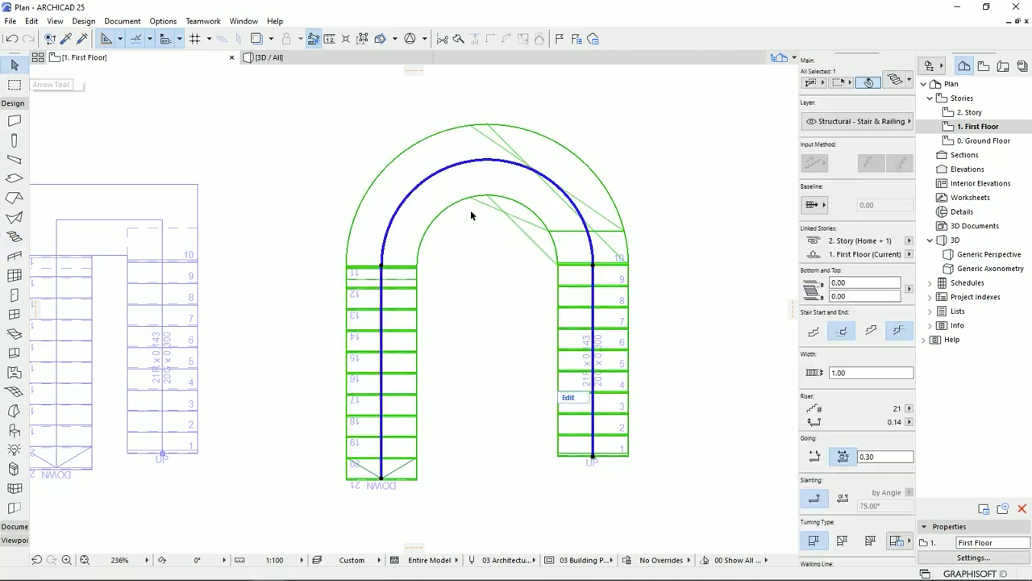
{"action": "left_click", "coordinate": [490, 162]}
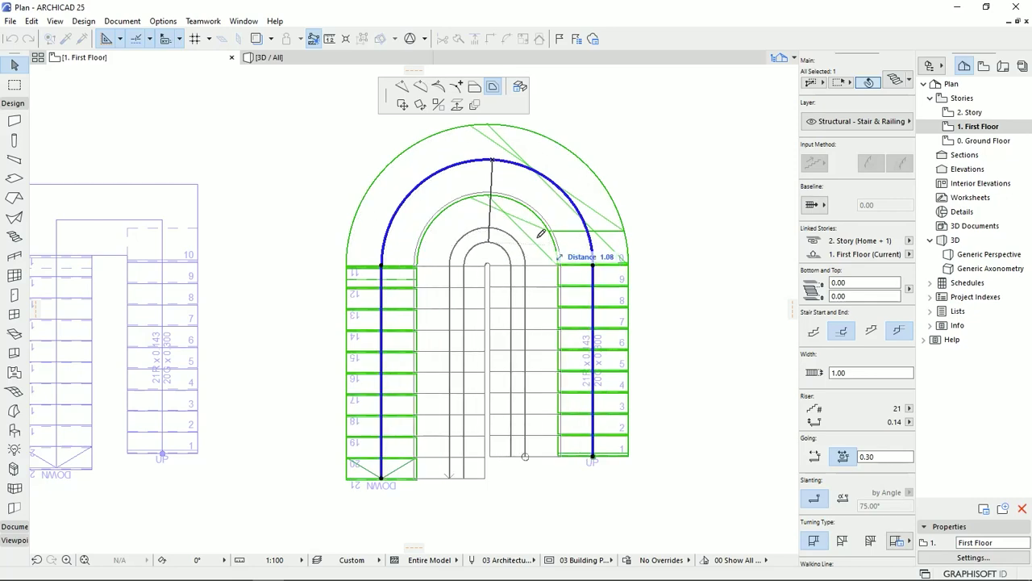
{"action": "left_click", "coordinate": [494, 89]}
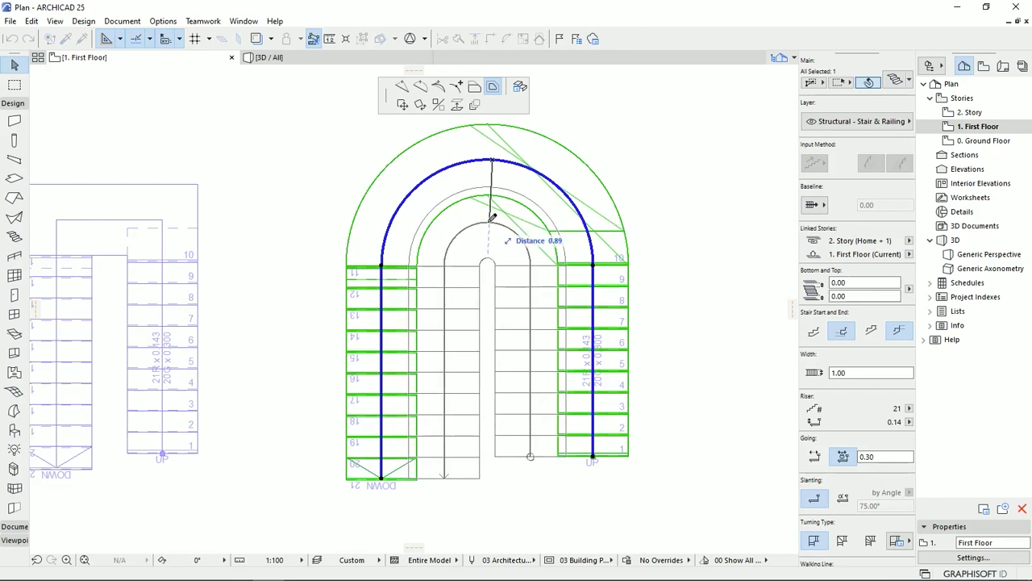
{"action": "key", "text": "Escape"}
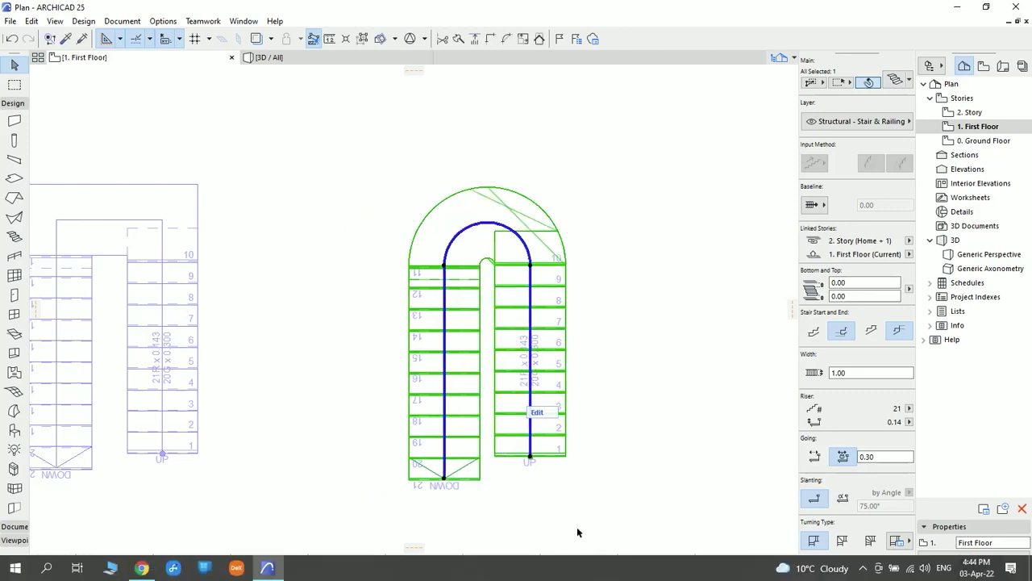
{"action": "key", "text": "Escape"}
{"action": "scroll", "coordinate": [534, 439], "scroll_direction": "down", "scroll_amount": 2}
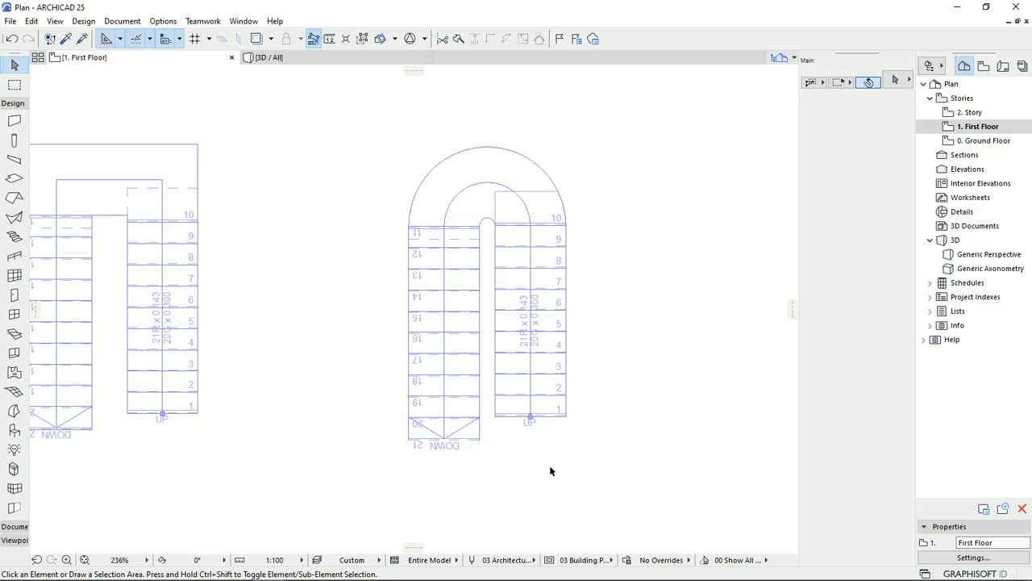
{"action": "left_click", "coordinate": [349, 61]}
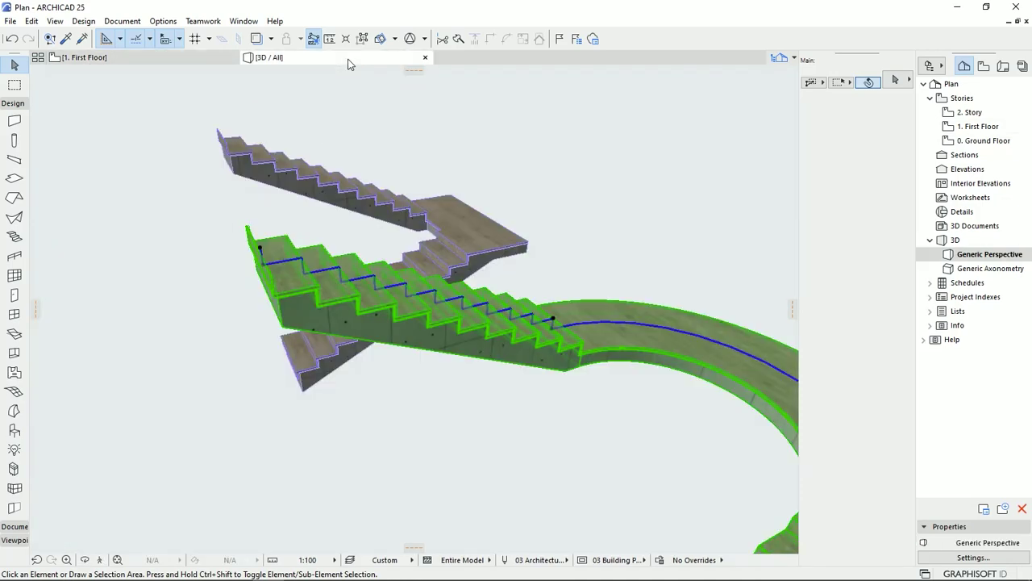
{"action": "middle_click_drag", "start_coordinate": [742, 415], "coordinate": [154, 218], "text": "shift"}
- Draw a full circle of 2 m radius from its centre on the ground floor, on the 2D Drafting - General layer
{"action": "left_click", "coordinate": [186, 59]}
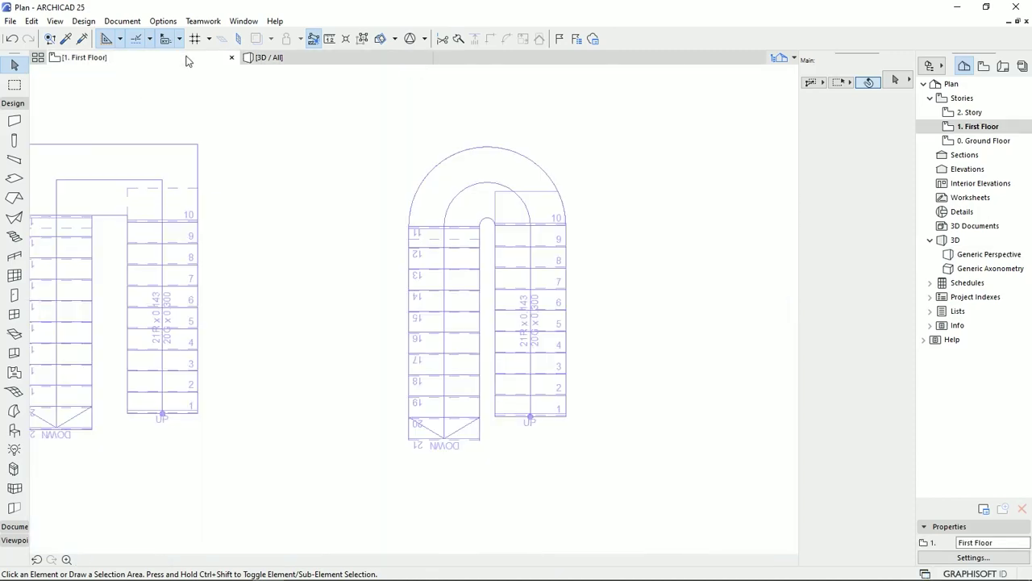
{"action": "middle_click_drag", "start_coordinate": [658, 282], "coordinate": [423, 278]}
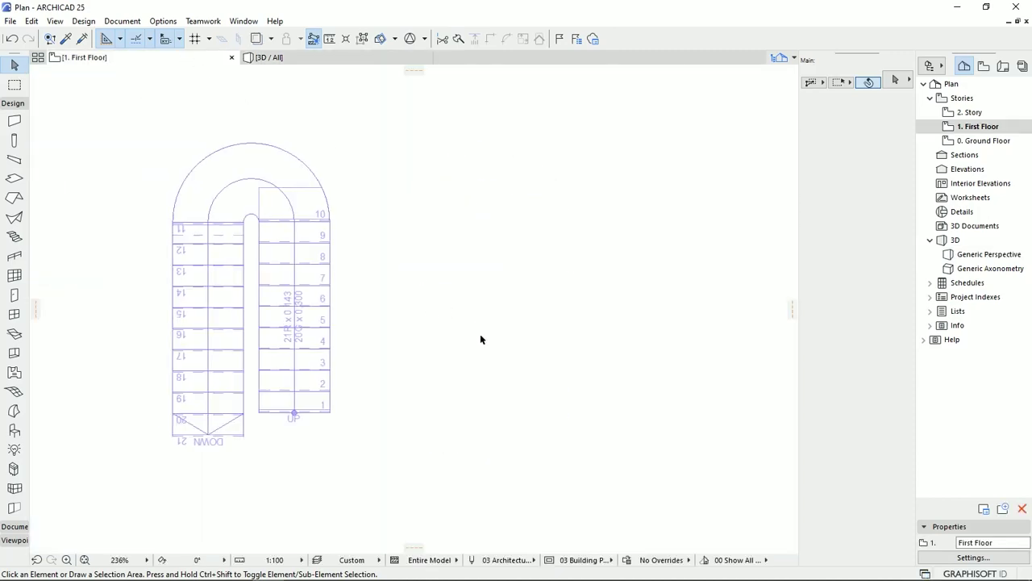
{"action": "left_click", "coordinate": [986, 142]}
{"action": "double_click", "coordinate": [986, 141]}
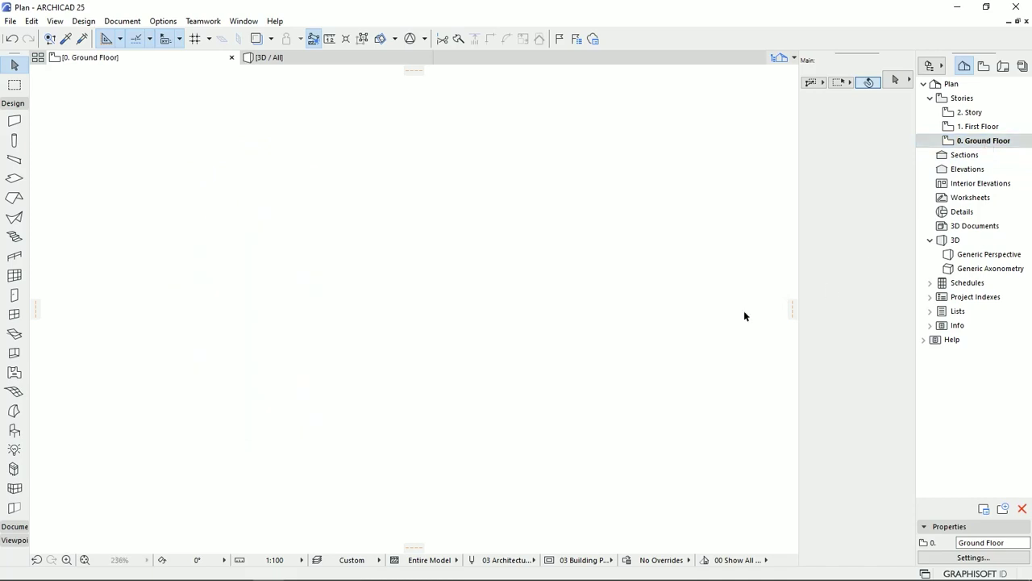
{"action": "left_click", "coordinate": [21, 103]}
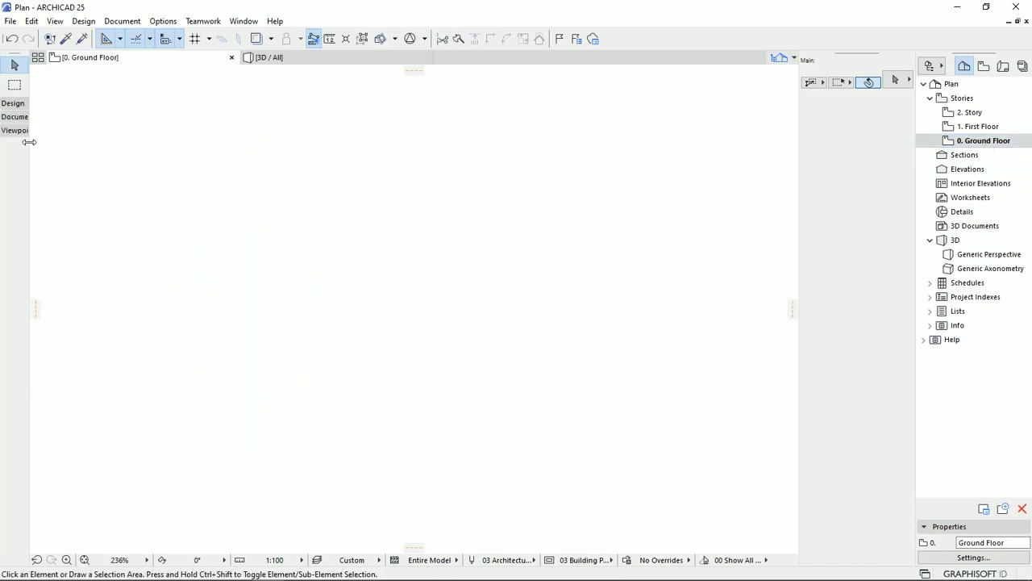
{"action": "left_click", "coordinate": [16, 118]}
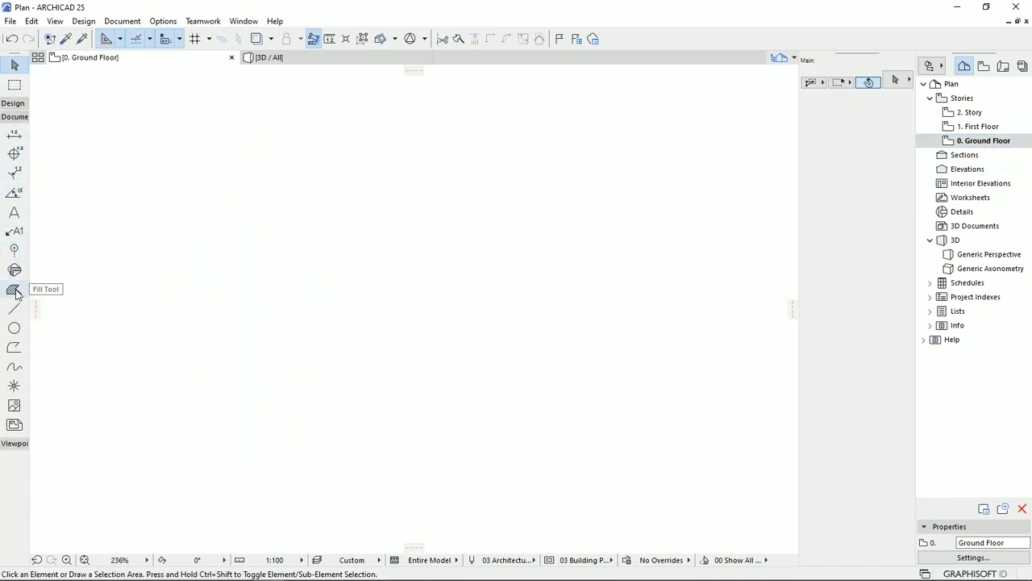
{"action": "left_click", "coordinate": [14, 328]}
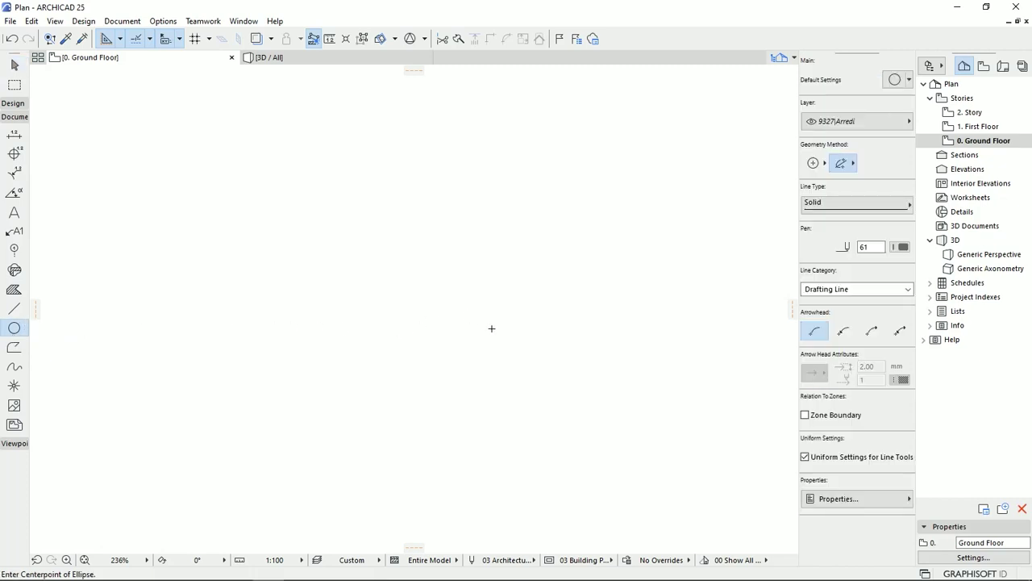
{"action": "left_click", "coordinate": [813, 163]}
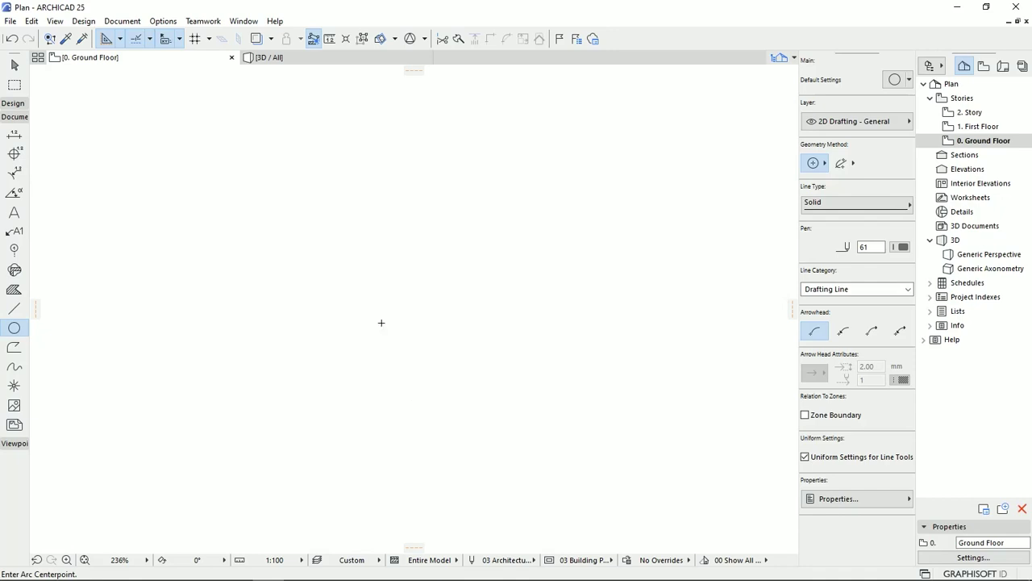
{"action": "left_click", "coordinate": [411, 318]}
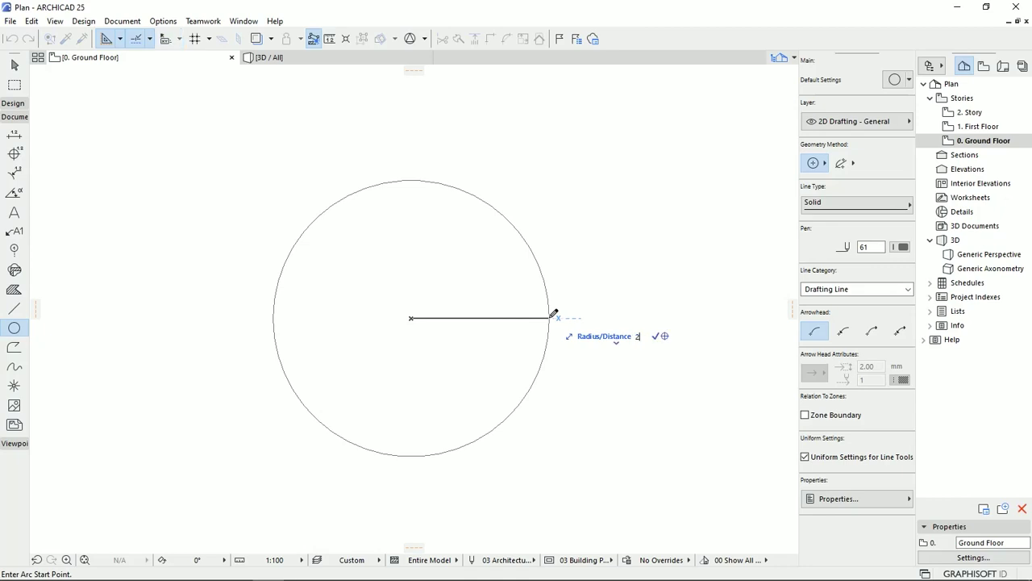
{"action": "left_click", "coordinate": [555, 317]}
{"action": "left_click", "coordinate": [555, 317]}
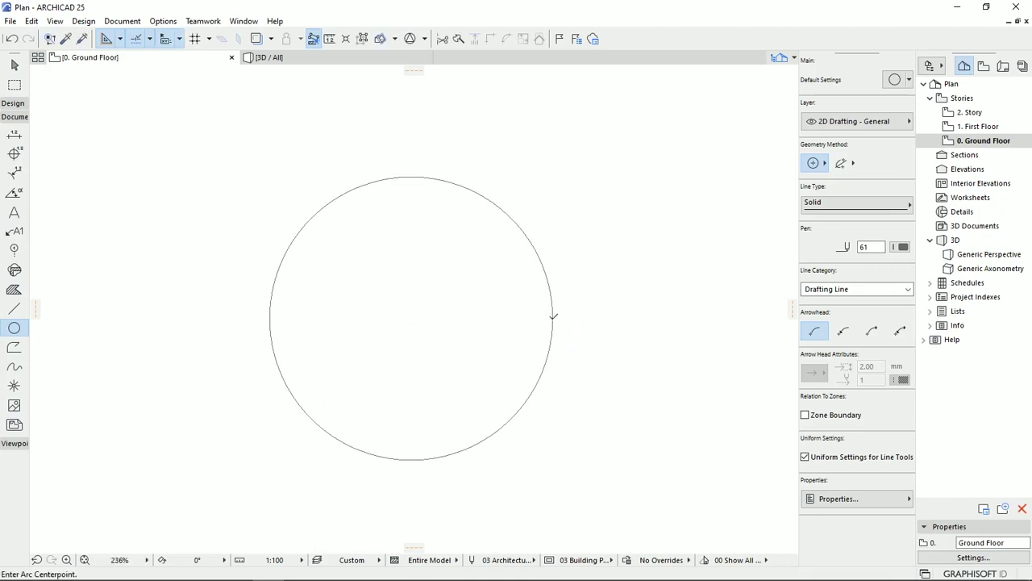
- Show the ground floor circle as a trace reference on the first floor plan
{"action": "double_click", "coordinate": [977, 127]}
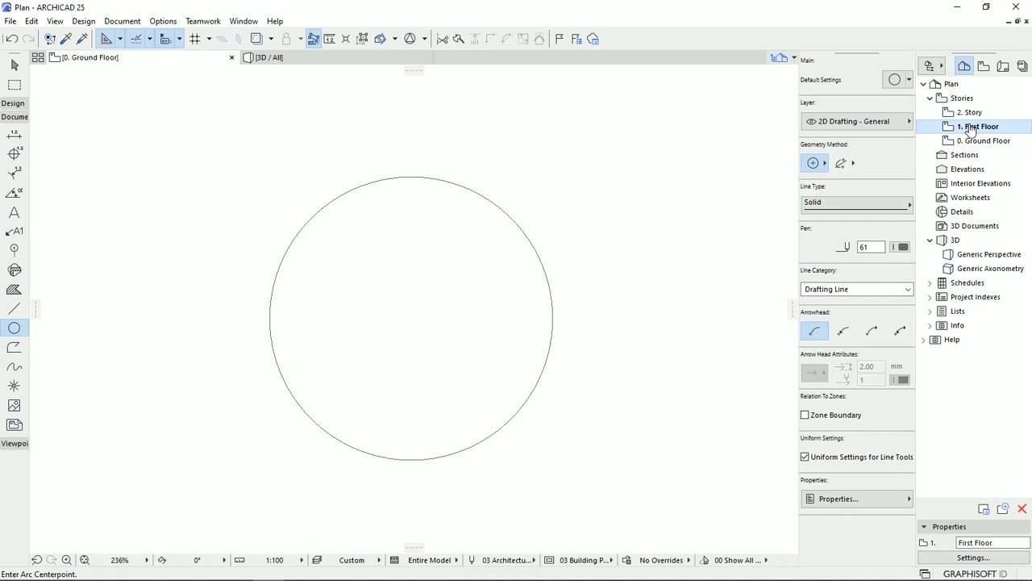
{"action": "left_click", "coordinate": [257, 39]}
{"action": "middle_click_drag", "start_coordinate": [465, 282], "coordinate": [403, 294]}
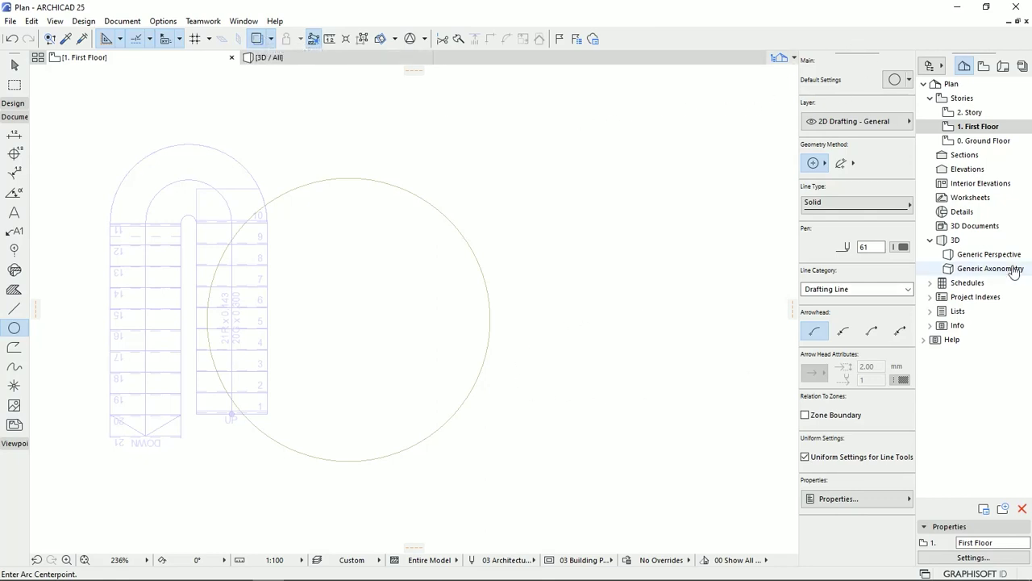
- Move the ground floor circle horizontally into empty space, clear of the curved-landing stair on the floor above
{"action": "double_click", "coordinate": [988, 142]}
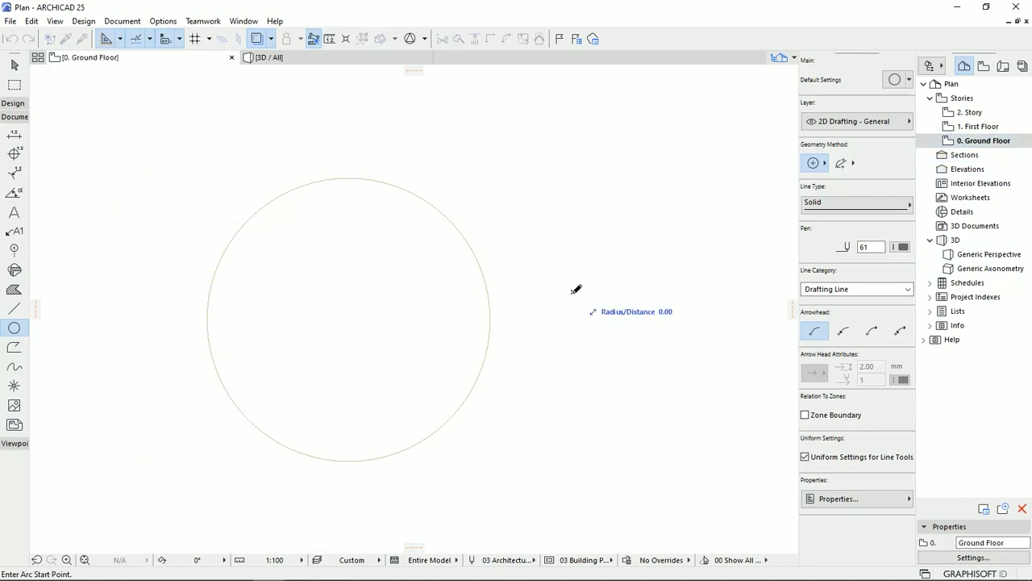
{"action": "key", "text": "Escape"}
{"action": "left_click", "coordinate": [490, 303]}
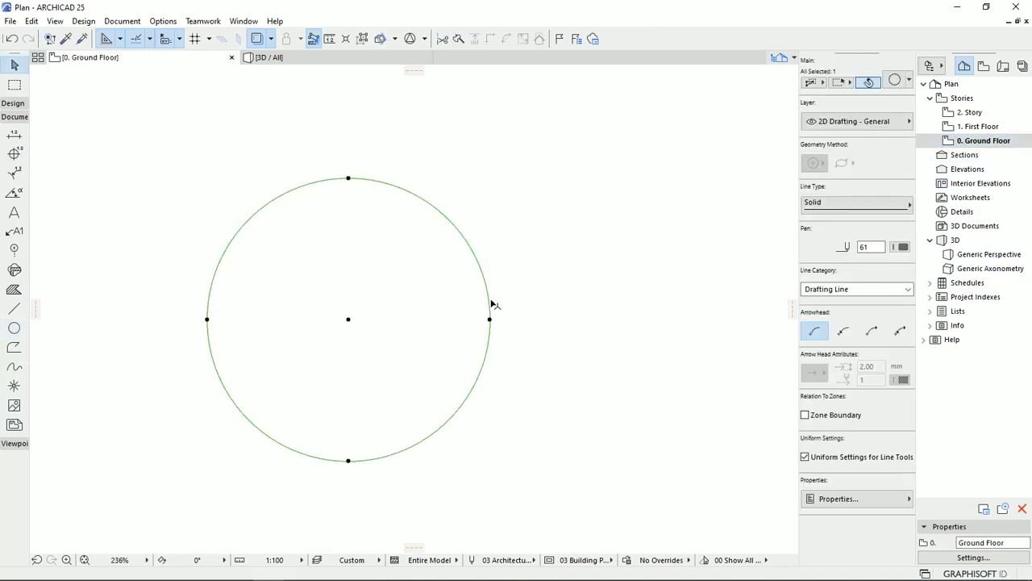
{"action": "key", "text": "ctrl+d"}
{"action": "left_click", "coordinate": [325, 321]}
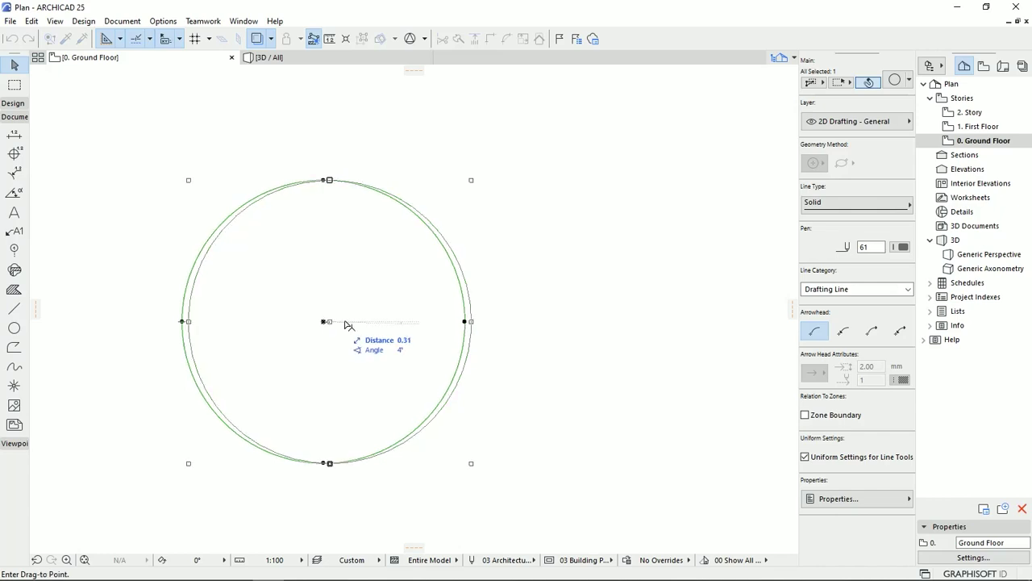
{"action": "left_click", "coordinate": [618, 320]}
{"action": "middle_click_drag", "start_coordinate": [620, 325], "coordinate": [430, 337]}
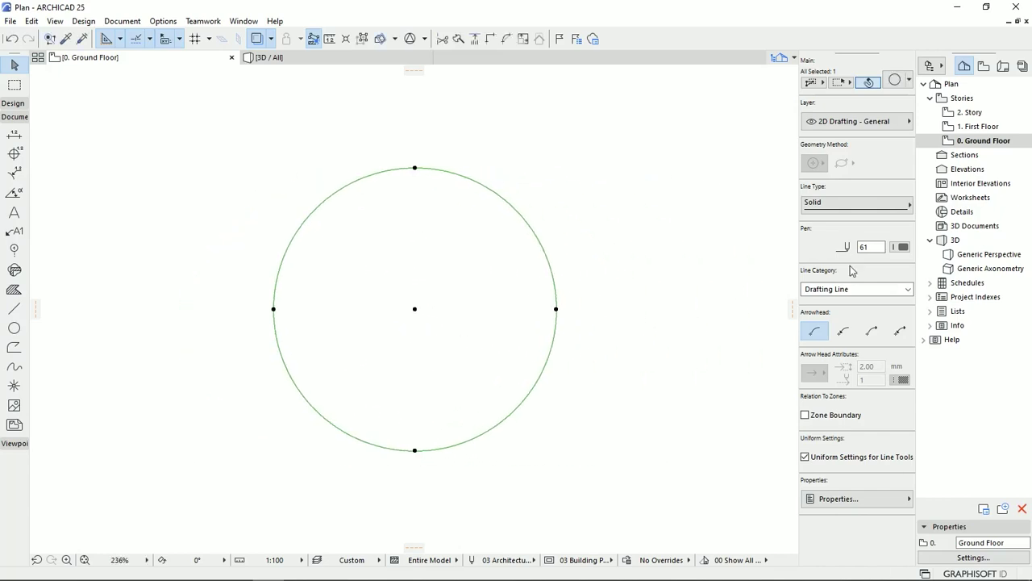
- Begin a third stair on the first floor along the traced circle, with a centre-point curved flight about 2.70 m long
{"action": "left_click", "coordinate": [977, 127]}
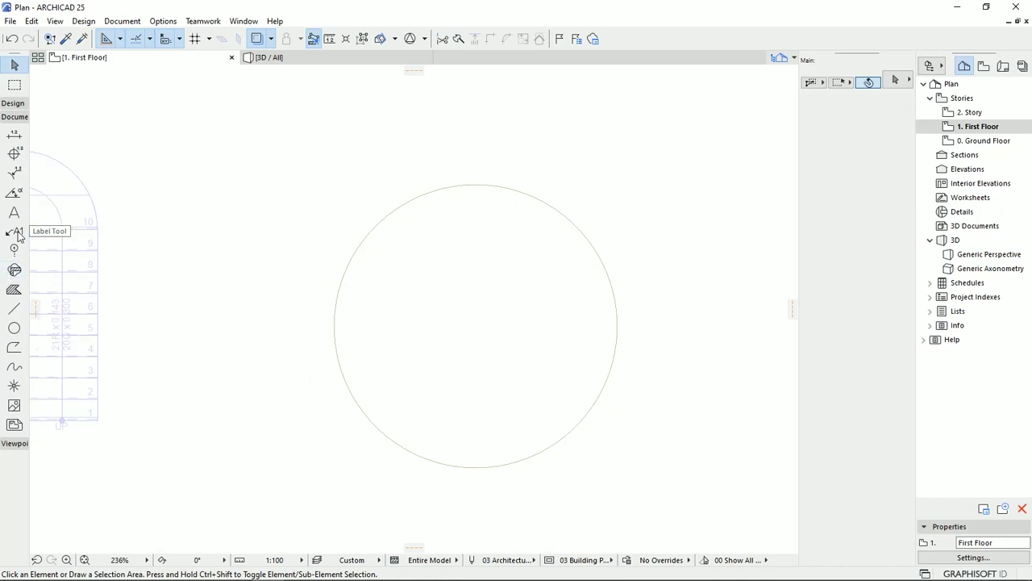
{"action": "left_click", "coordinate": [13, 103]}
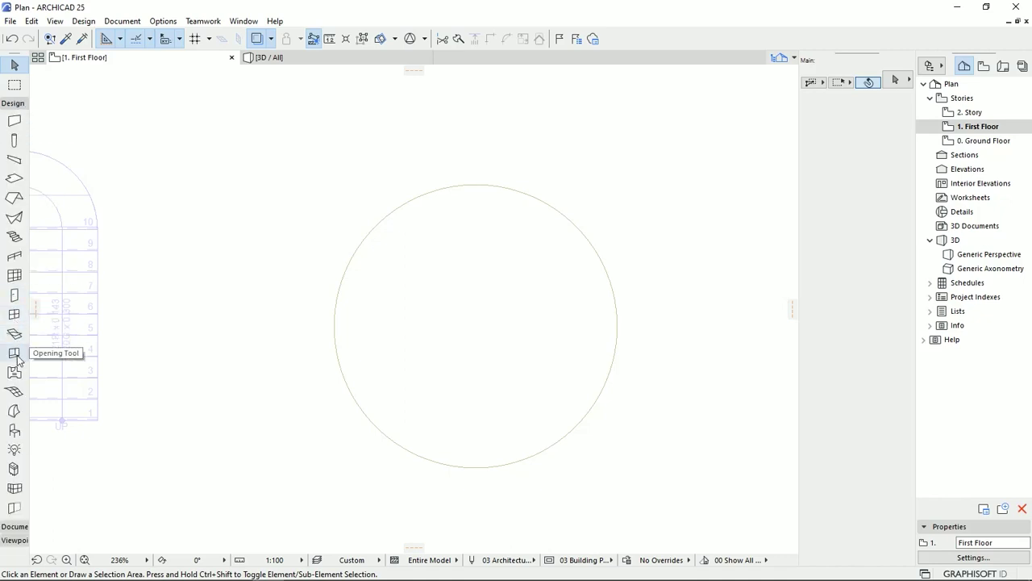
{"action": "left_click", "coordinate": [14, 236]}
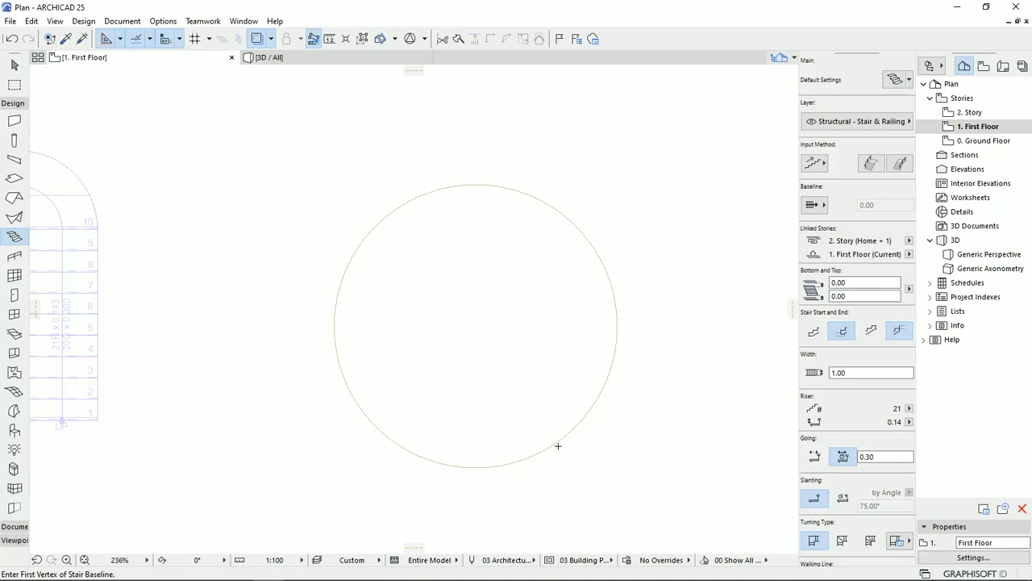
{"action": "left_click", "coordinate": [555, 442]}
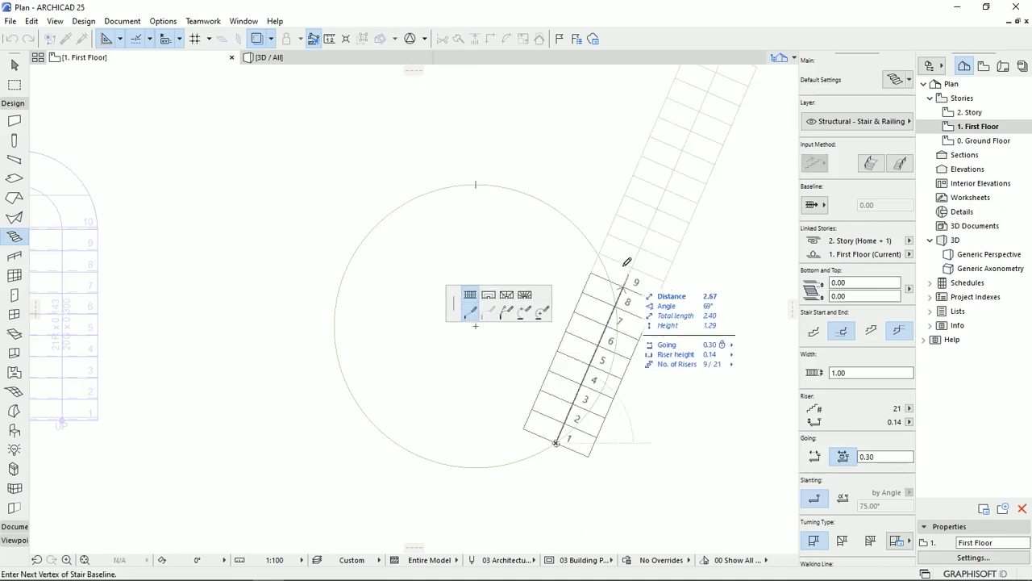
{"action": "left_click", "coordinate": [542, 314]}
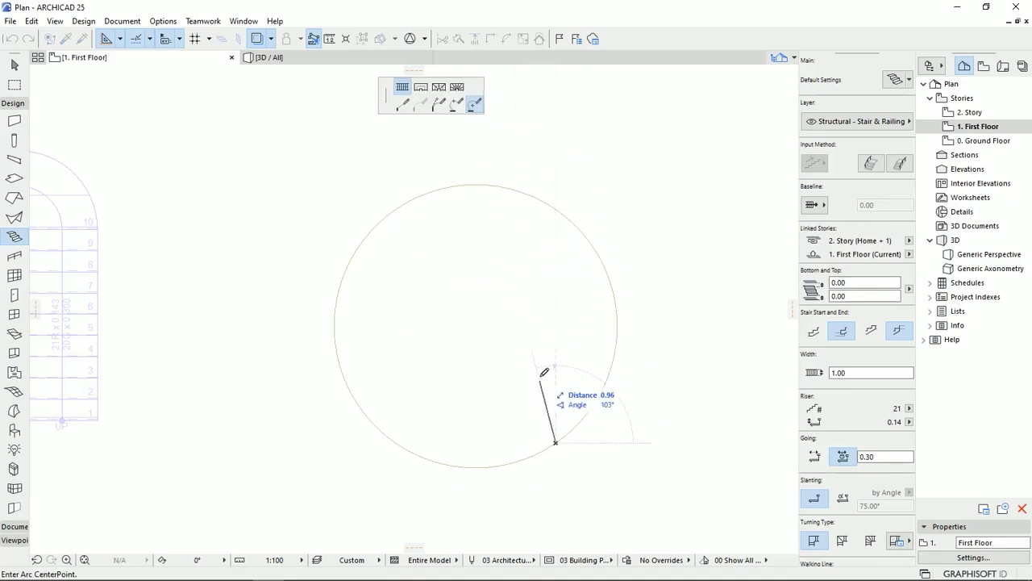
{"action": "left_click", "coordinate": [476, 326]}
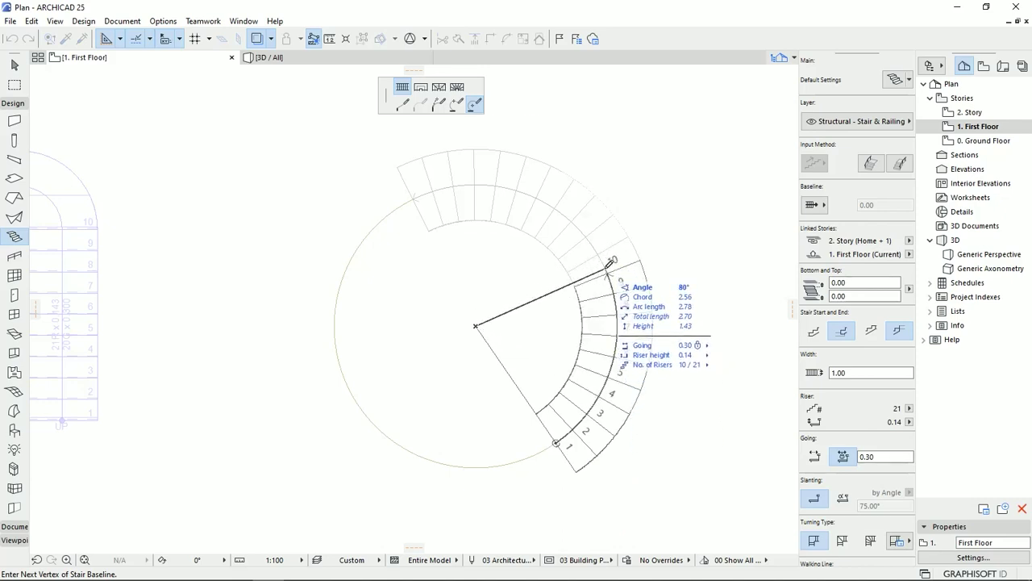
{"action": "left_click", "coordinate": [607, 273]}
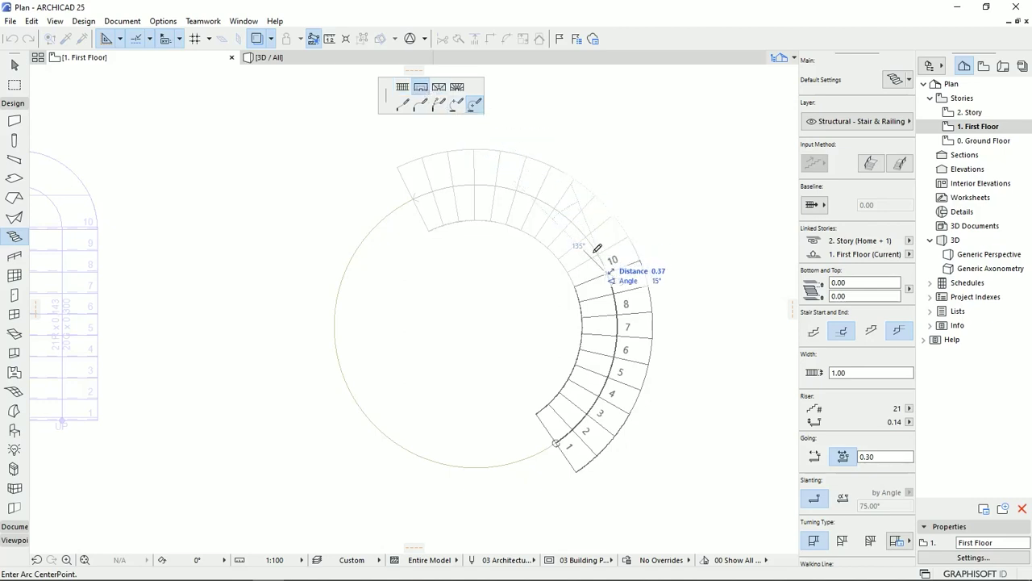
- Continue the third stair around the circle's centre with a curved landing and a second curved flight completing the 21 risers
{"action": "left_click", "coordinate": [476, 326]}
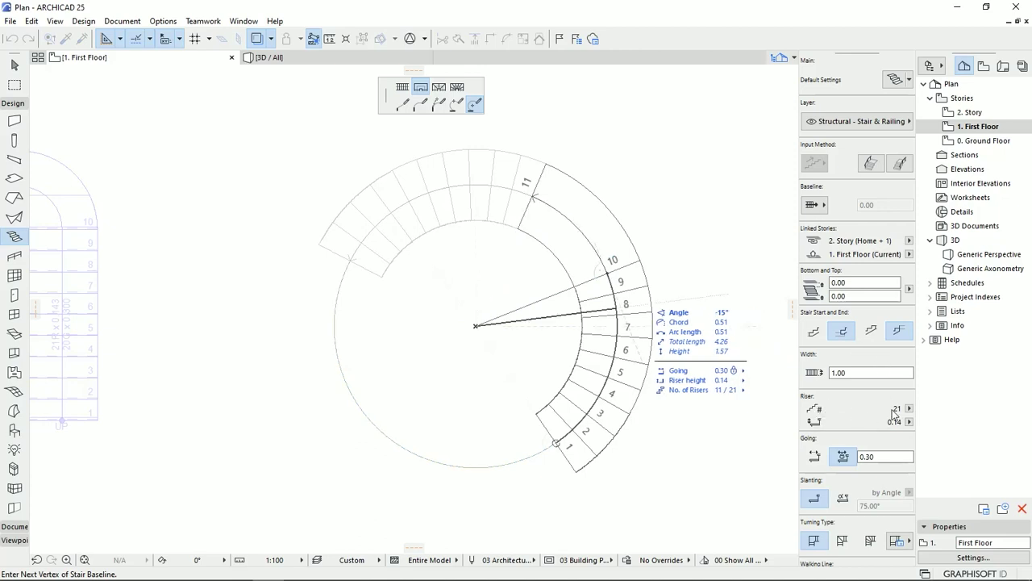
{"action": "left_click", "coordinate": [501, 184]}
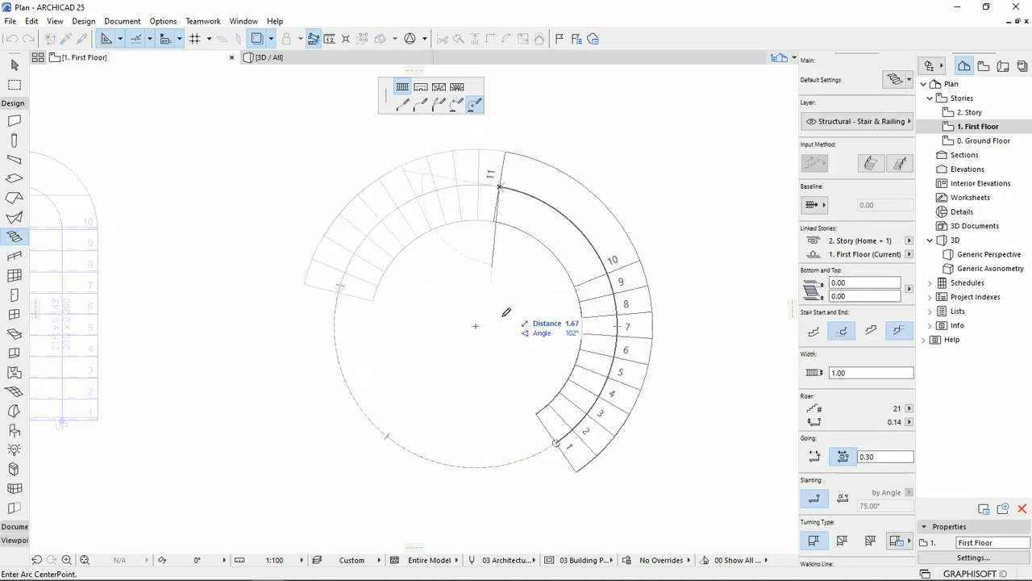
{"action": "left_click", "coordinate": [476, 326]}
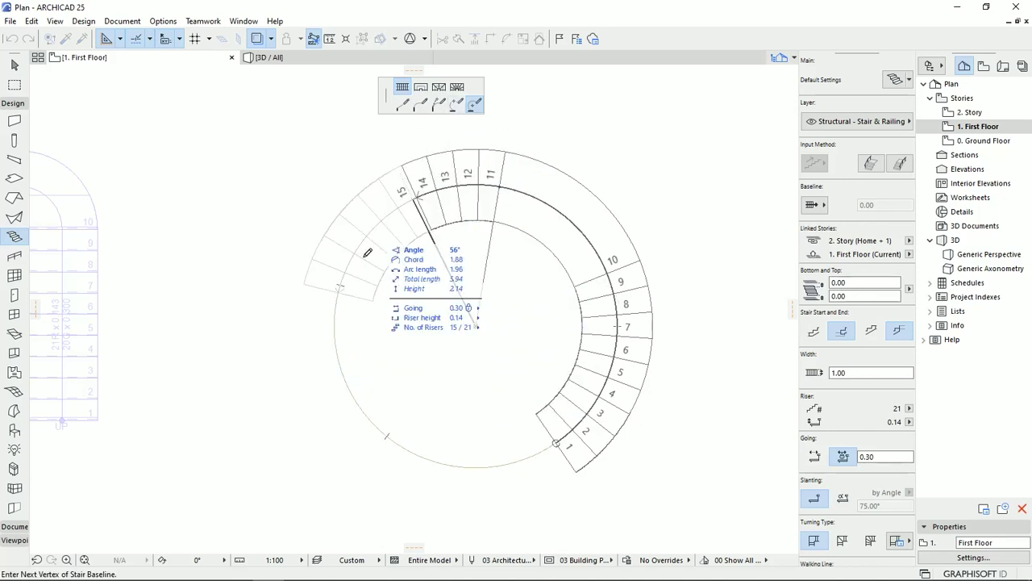
{"action": "double_click", "coordinate": [344, 291]}
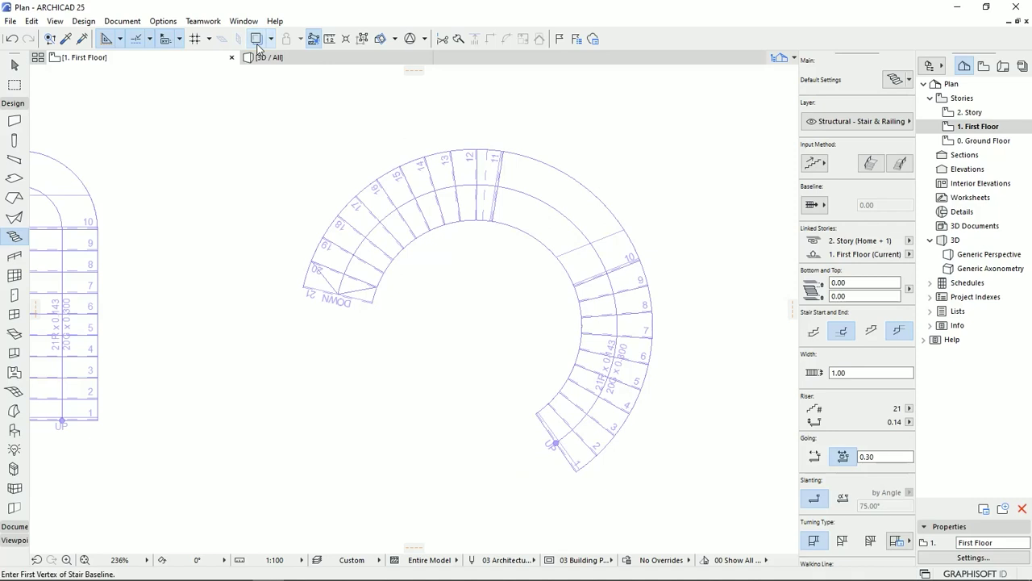
- Examine the finished circular stair in the 3D perspective from several angles beside the earlier stairs
{"action": "scroll", "coordinate": [508, 358], "scroll_direction": "down", "scroll_amount": 3}
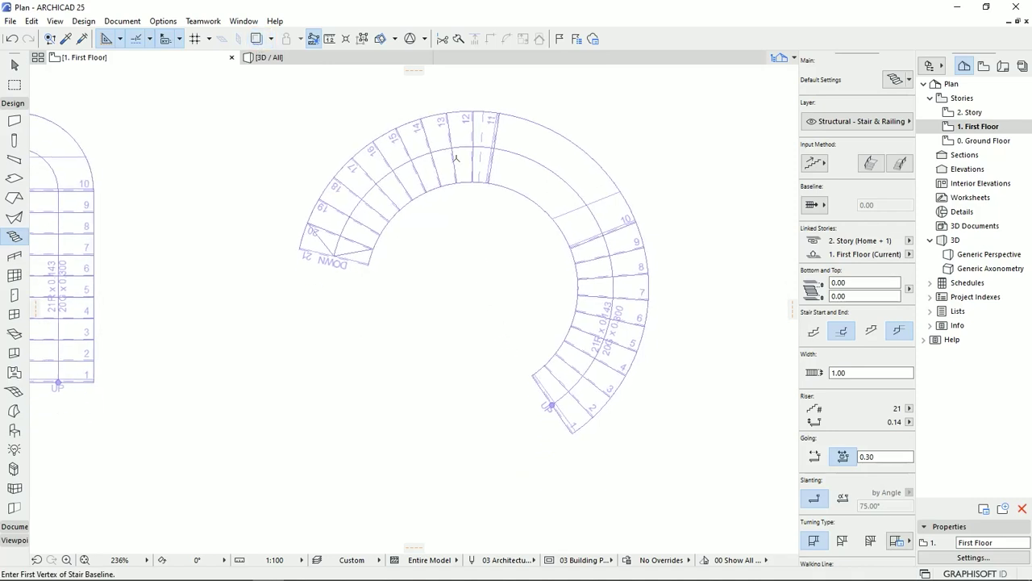
{"action": "middle_click_drag", "start_coordinate": [466, 406], "coordinate": [480, 407]}
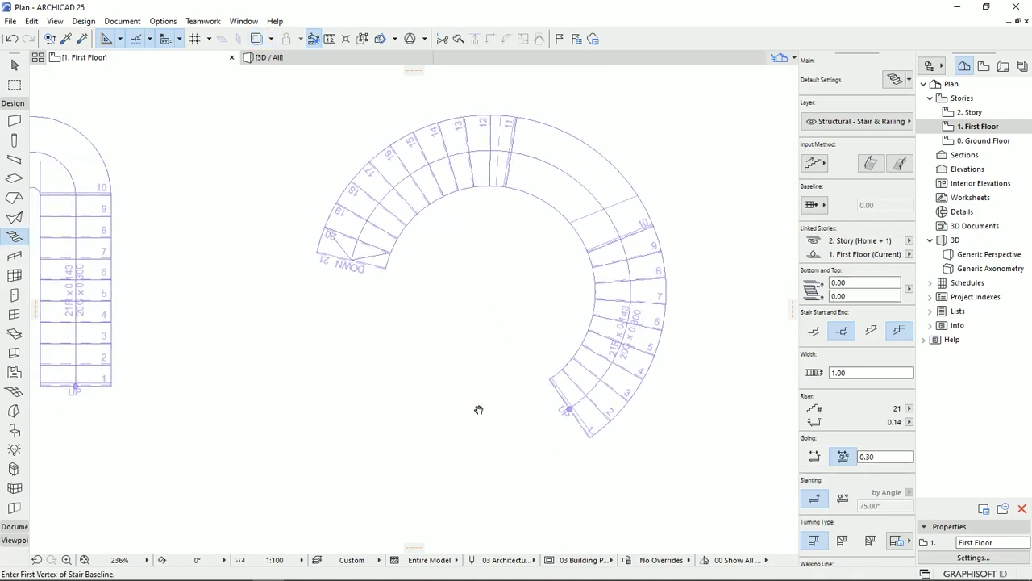
{"action": "left_click", "coordinate": [298, 61]}
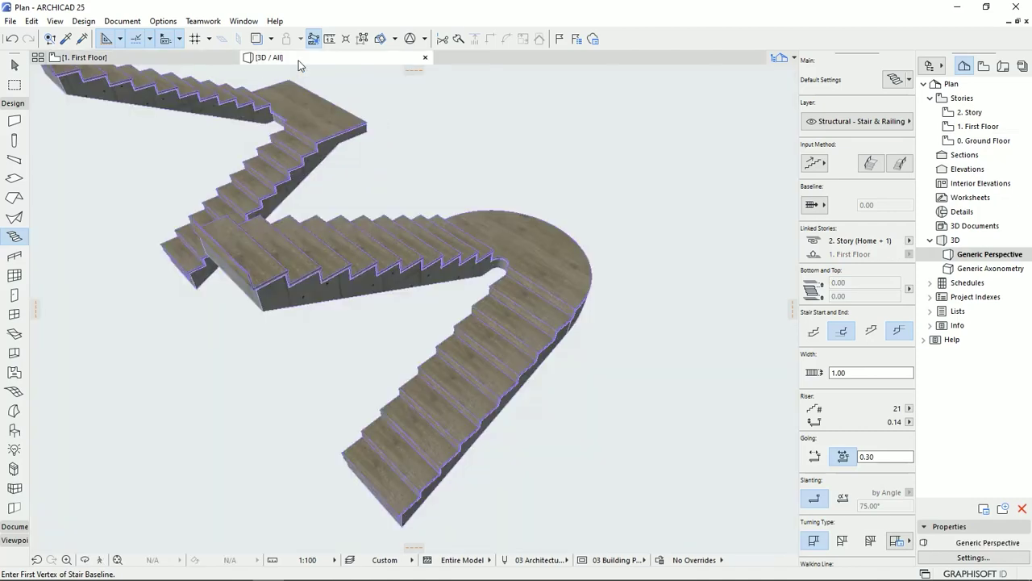
{"action": "middle_click_drag", "start_coordinate": [516, 289], "coordinate": [513, 240], "text": "shift"}
{"action": "scroll", "coordinate": [513, 240], "scroll_direction": "down", "scroll_amount": 5}
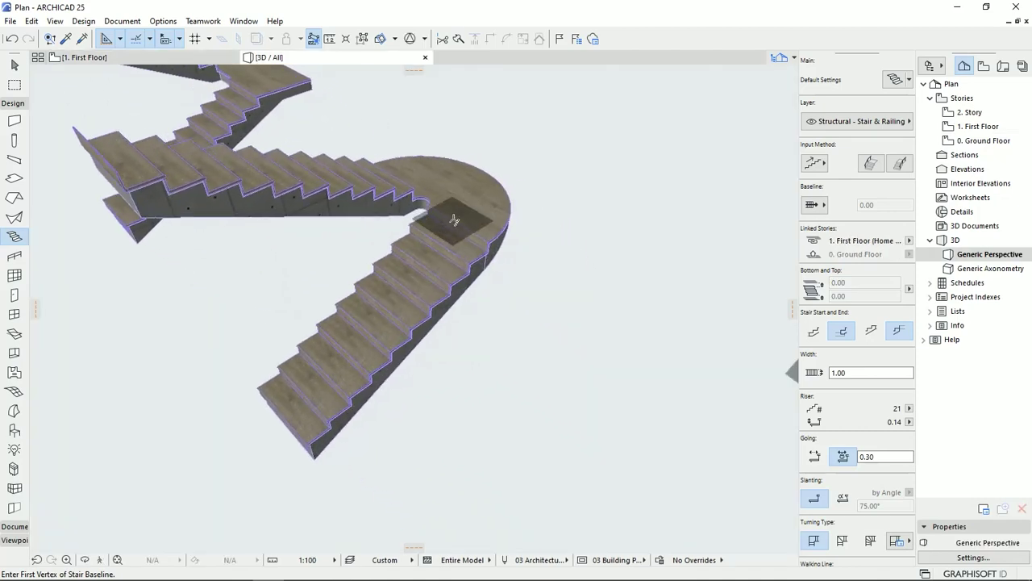
{"action": "scroll", "coordinate": [766, 376], "scroll_direction": "up", "scroll_amount": 5}
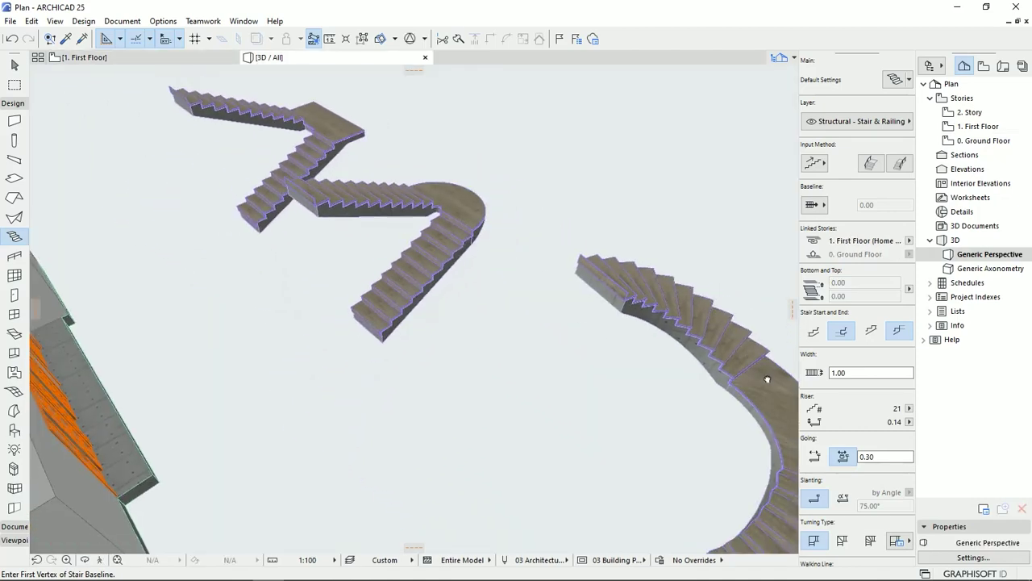
{"action": "middle_click_drag", "start_coordinate": [562, 230], "coordinate": [453, 355], "text": "shift"}
{"action": "key", "text": "Escape"}
{"action": "left_click", "coordinate": [472, 369]}
{"action": "middle_click_drag", "start_coordinate": [472, 387], "coordinate": [76, 133], "text": "shift"}
{"action": "left_click", "coordinate": [76, 133]}
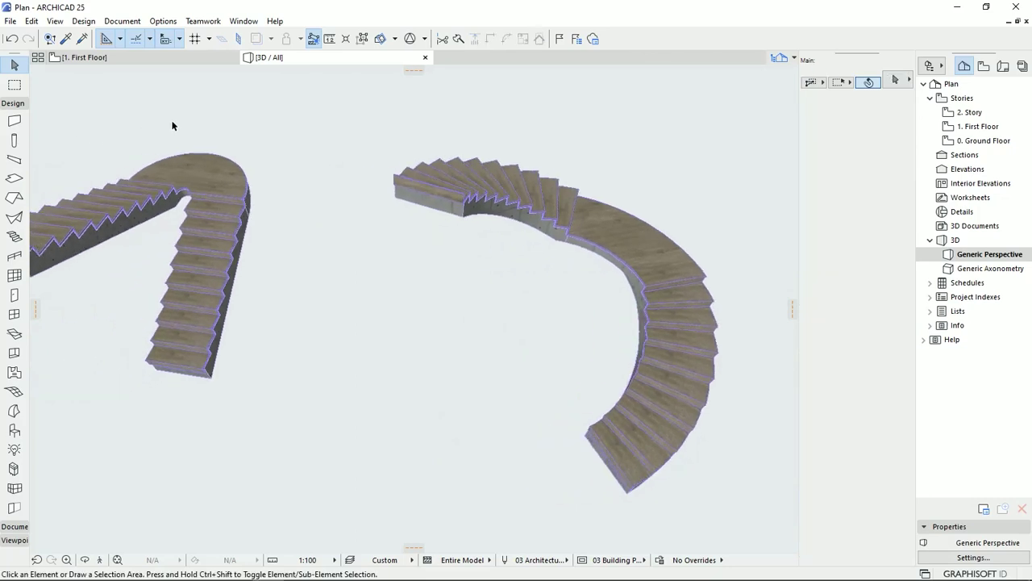
- On the first floor plan, place a copy of the U-shaped stair in the empty space beyond the circular stair
{"action": "left_click", "coordinate": [158, 60]}
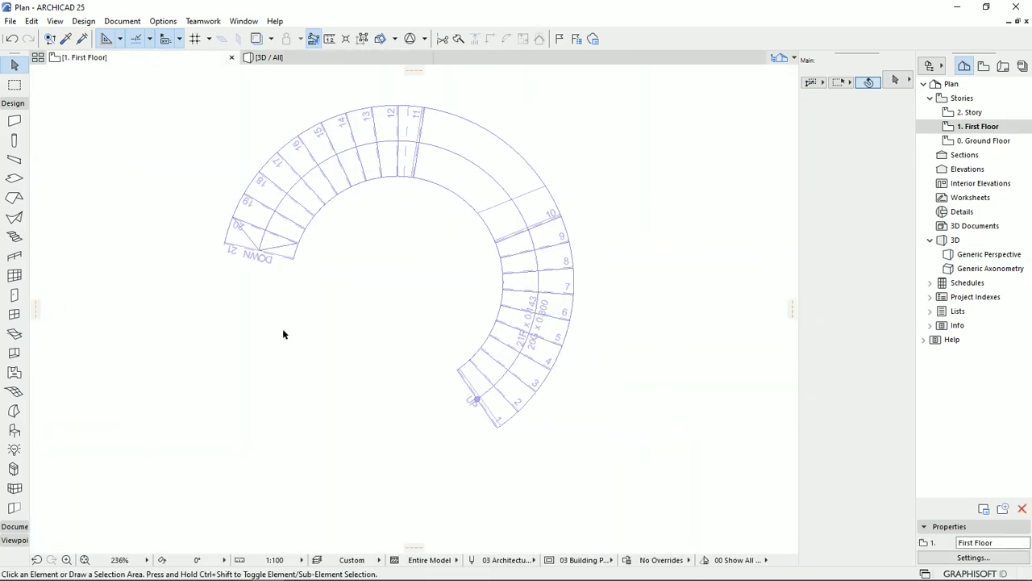
{"action": "scroll", "coordinate": [284, 334], "scroll_direction": "down", "scroll_amount": 6}
{"action": "left_click", "coordinate": [155, 301]}
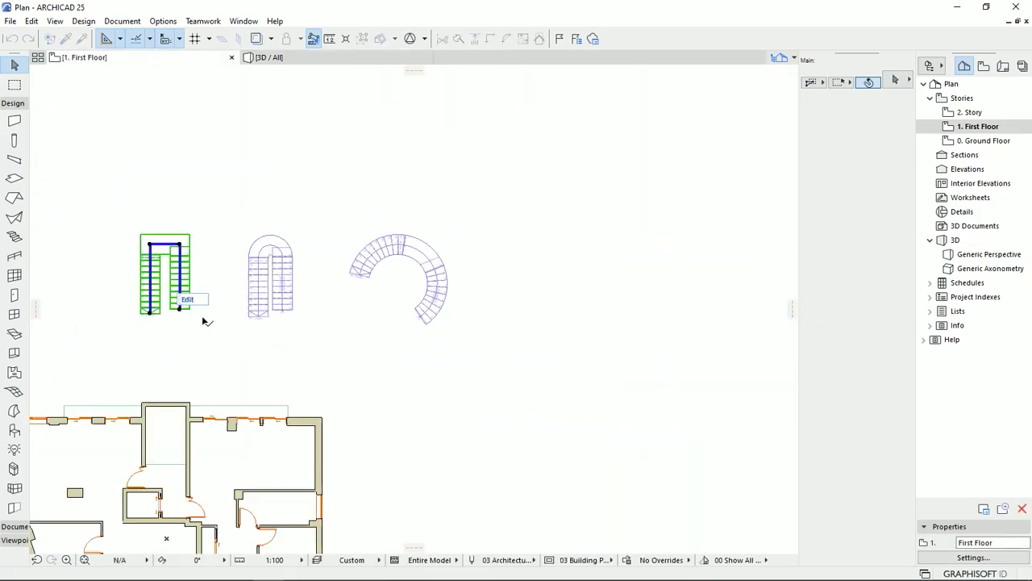
{"action": "key", "text": "ctrl+shift+d"}
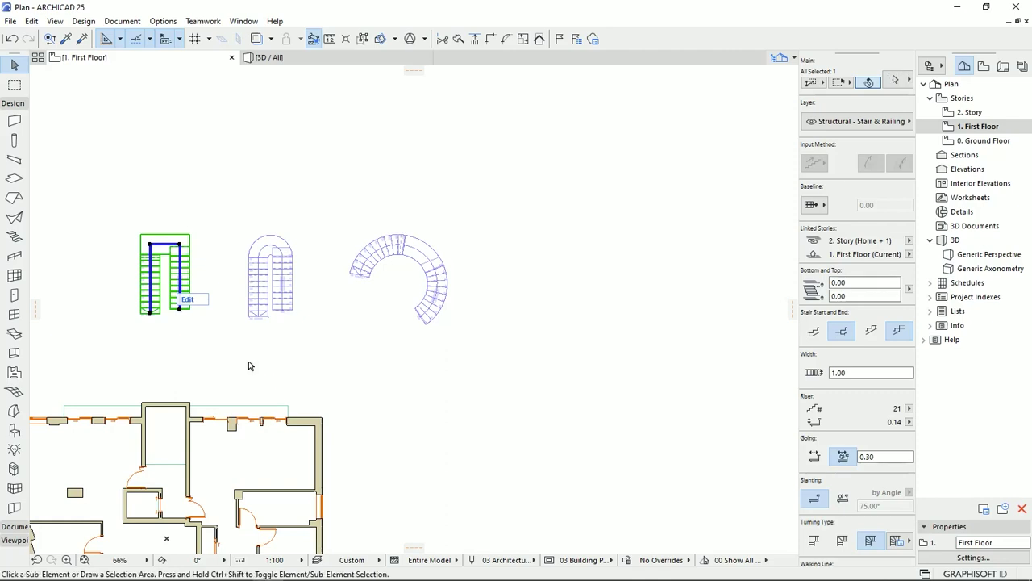
{"action": "left_click", "coordinate": [179, 310]}
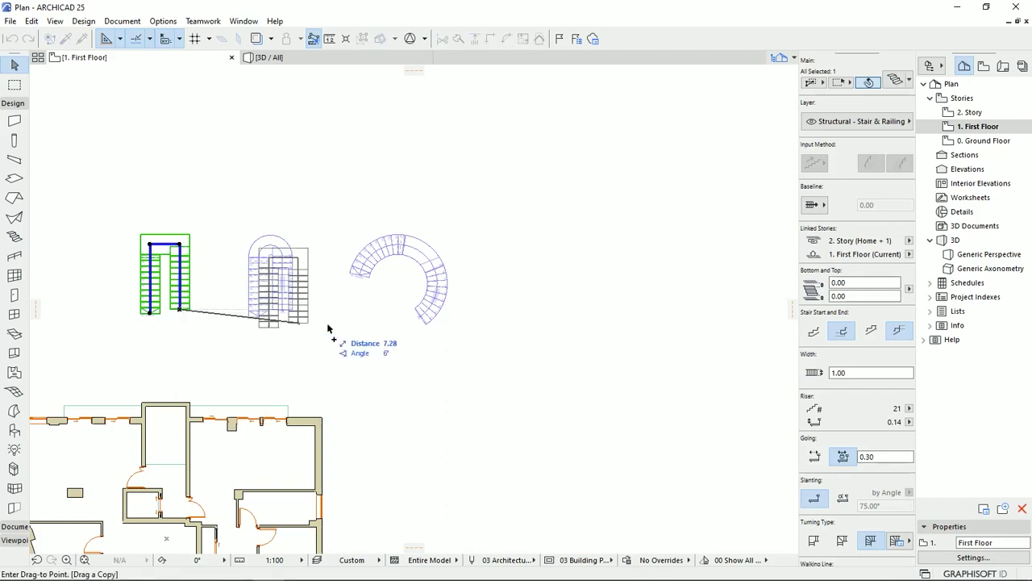
{"action": "left_click", "coordinate": [605, 313]}
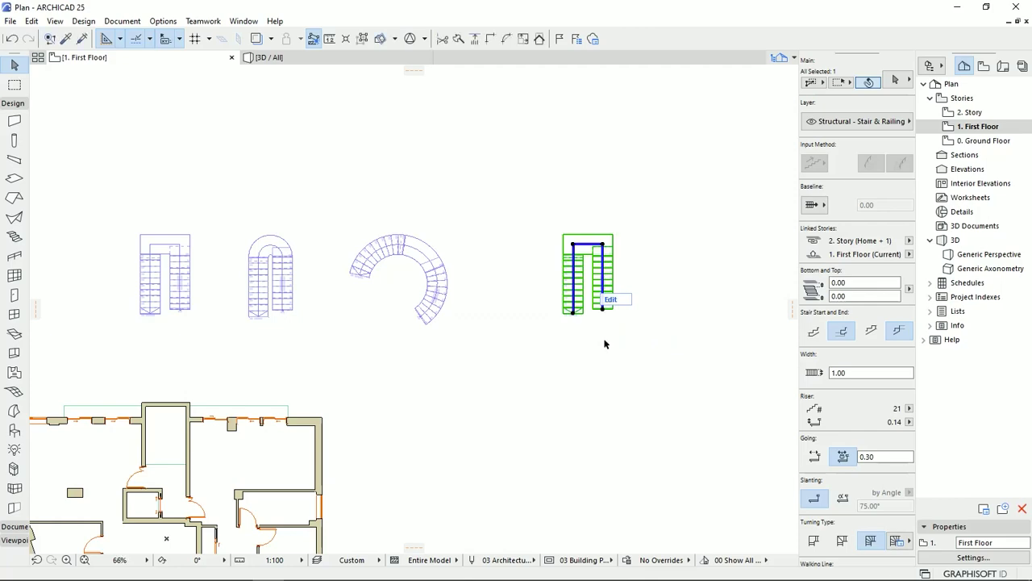
- Bend both straight flights of the copied U-shaped stair outward into arcs by curving their baseline edges
{"action": "scroll", "coordinate": [584, 292], "scroll_direction": "up", "scroll_amount": 4}
{"action": "middle_click_drag", "start_coordinate": [587, 287], "coordinate": [582, 309]}
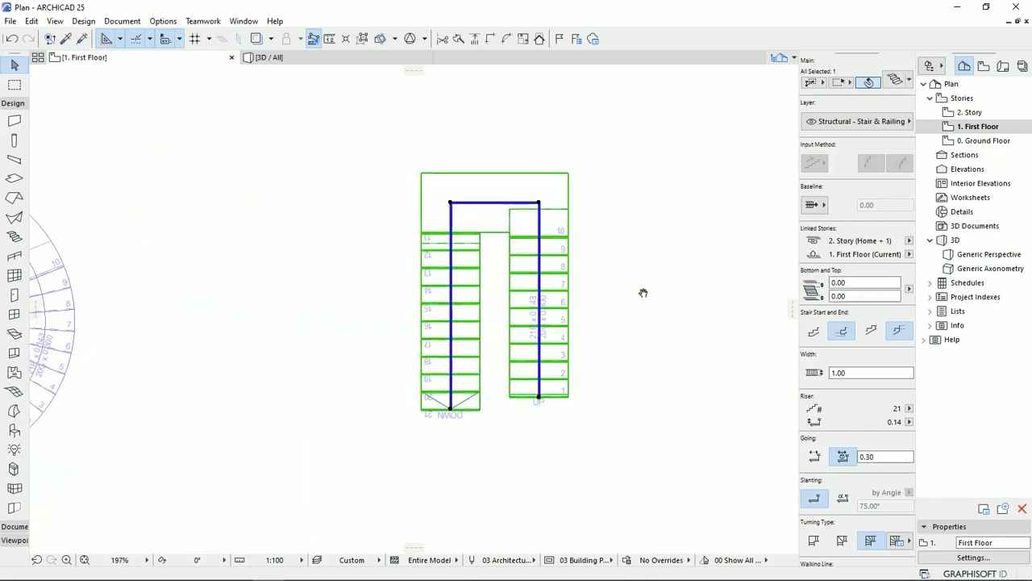
{"action": "scroll", "coordinate": [572, 304], "scroll_direction": "up", "scroll_amount": 1}
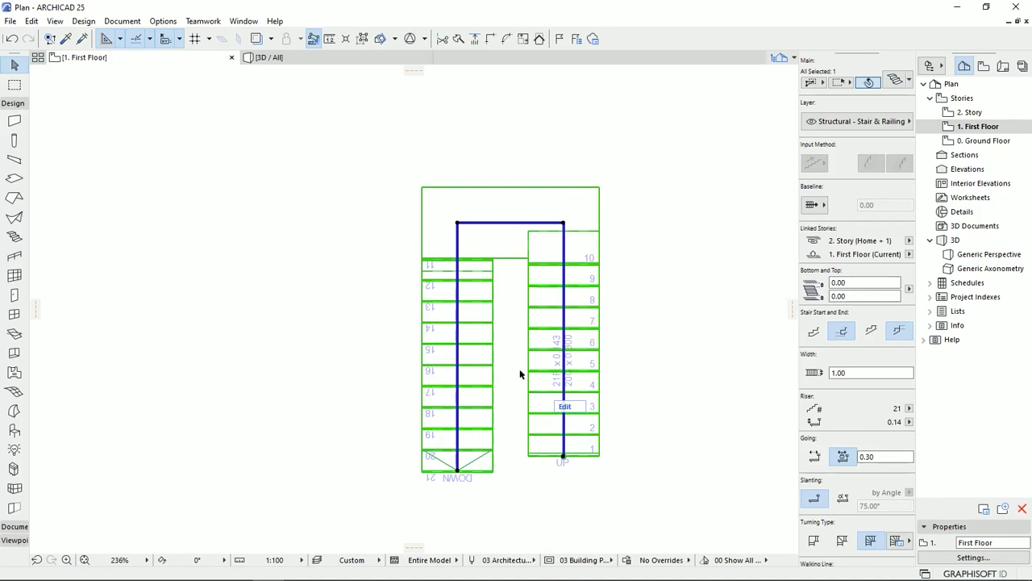
{"action": "left_click", "coordinate": [569, 321]}
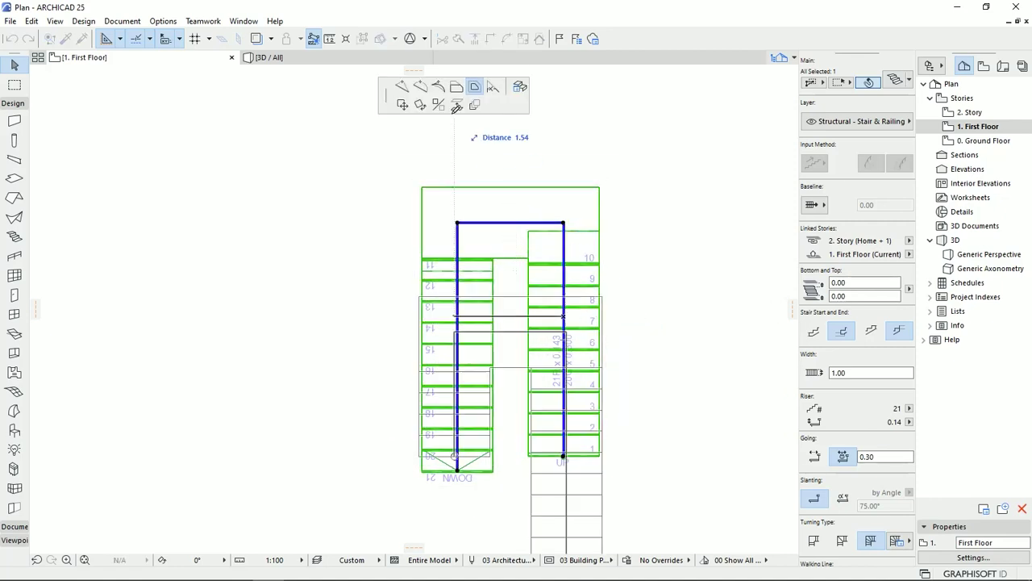
{"action": "left_click", "coordinate": [421, 87]}
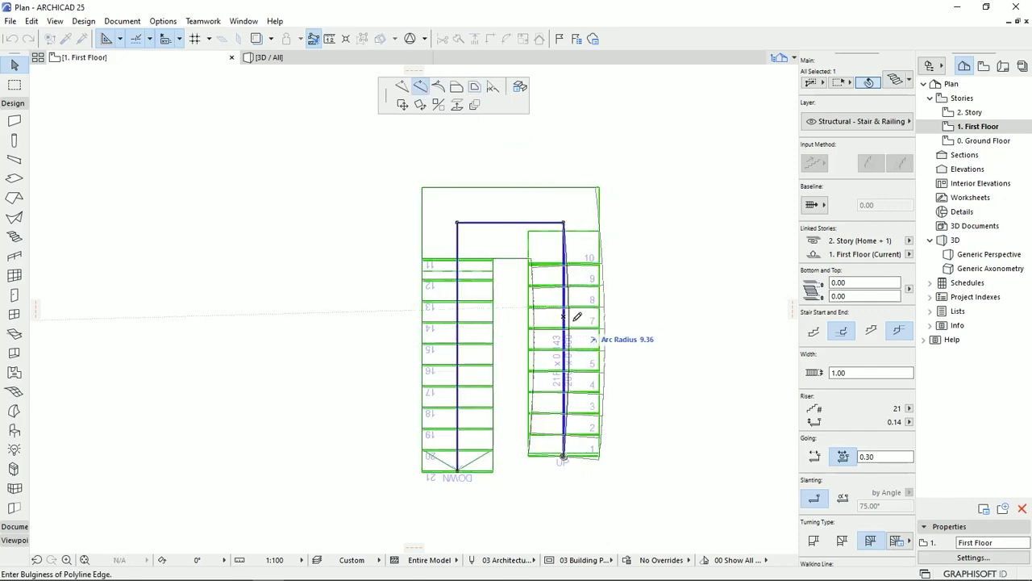
{"action": "left_click", "coordinate": [613, 336]}
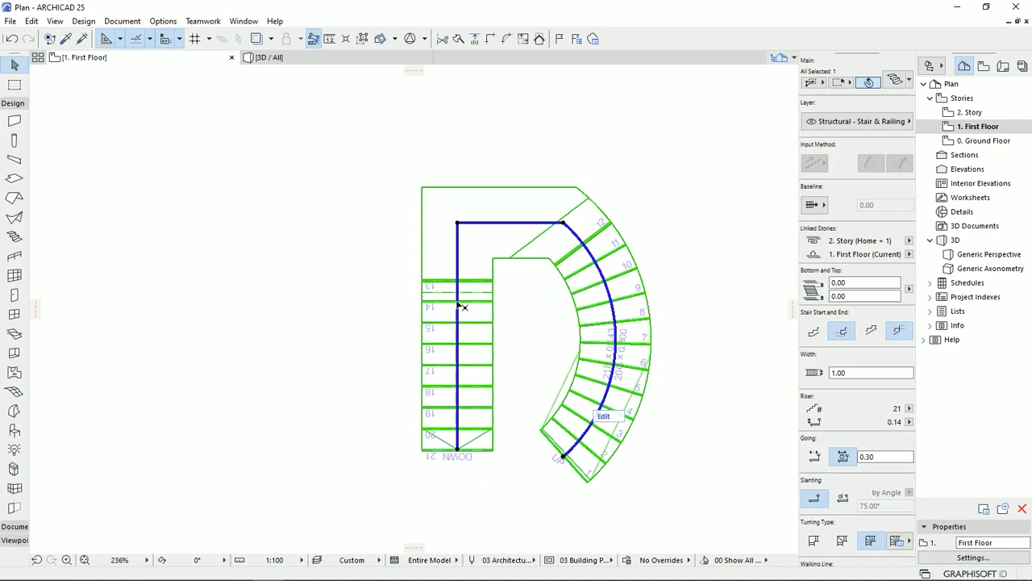
{"action": "left_click", "coordinate": [461, 334]}
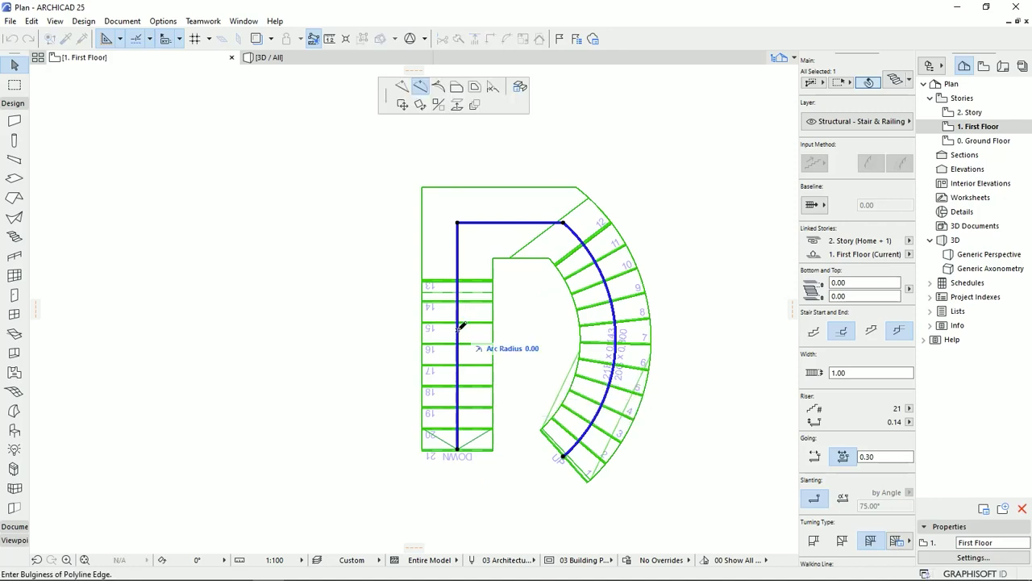
{"action": "left_click", "coordinate": [407, 349]}
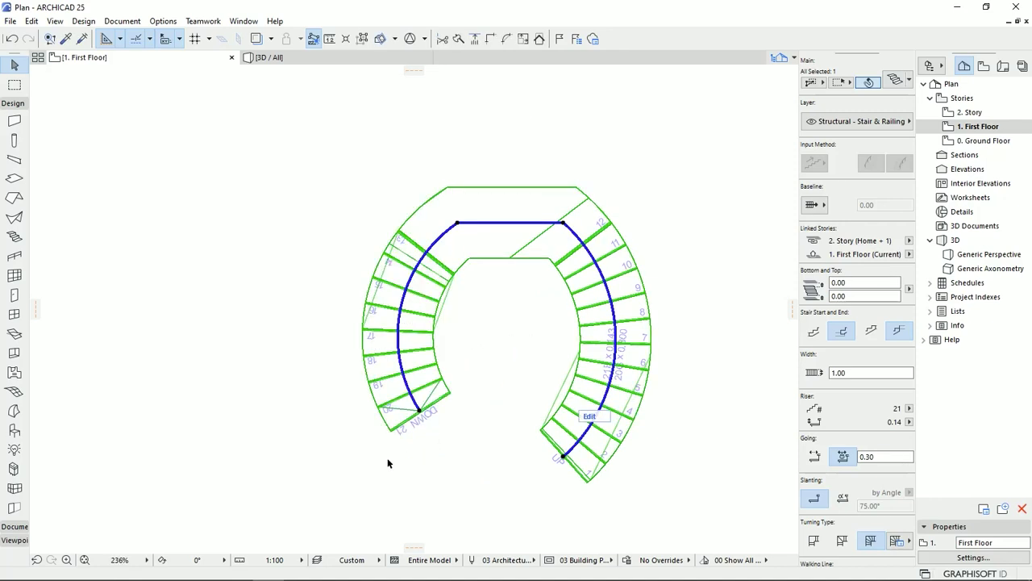
- Bend the copied stair's straight landing edge outward into a shallow arc that joins the two curved flights
{"action": "left_click", "coordinate": [511, 224]}
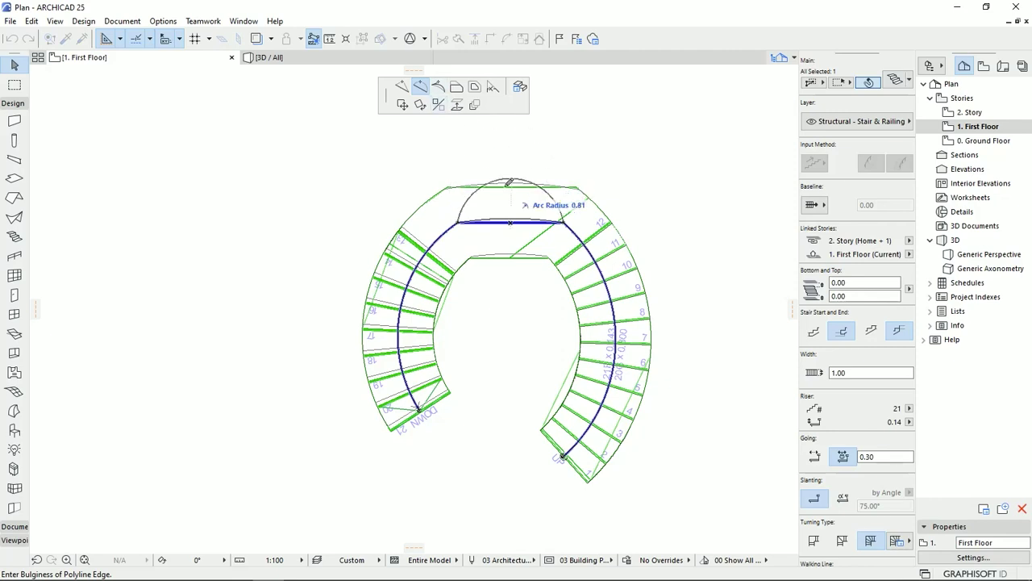
{"action": "left_click", "coordinate": [511, 206]}
{"action": "left_click", "coordinate": [513, 378]}
{"action": "middle_click_drag", "start_coordinate": [506, 387], "coordinate": [431, 274]}
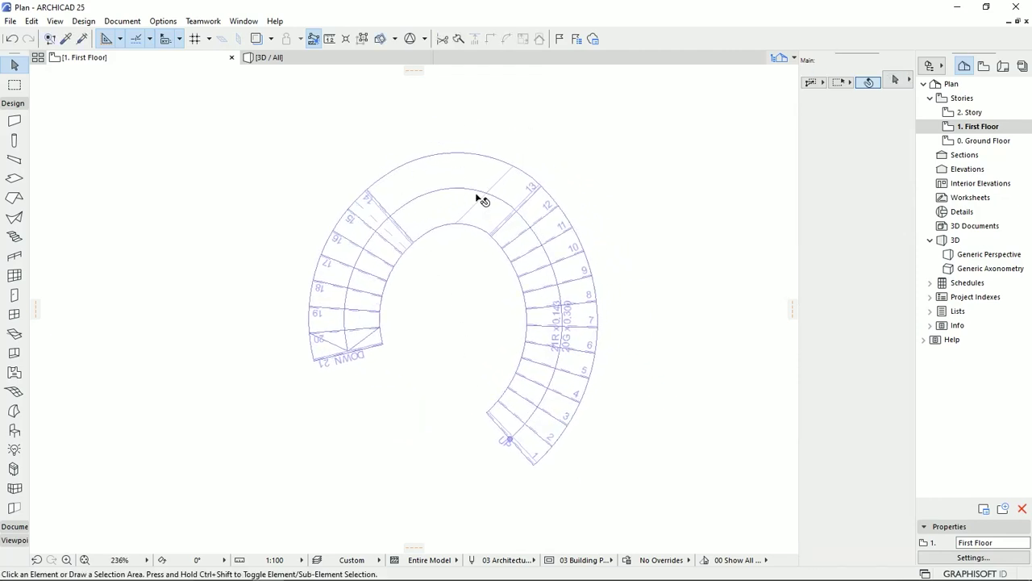
{"action": "middle_click_drag", "start_coordinate": [465, 276], "coordinate": [474, 313]}
- Check the reshaped stair's curved flights and landing in the 3D perspective
{"action": "left_click", "coordinate": [352, 58]}
{"action": "scroll", "coordinate": [479, 247], "scroll_direction": "down", "scroll_amount": 2}
{"action": "scroll", "coordinate": [426, 215], "scroll_direction": "up", "scroll_amount": 2}
{"action": "scroll", "coordinate": [426, 221], "scroll_direction": "down", "scroll_amount": 4}
{"action": "middle_click_drag", "start_coordinate": [426, 221], "coordinate": [537, 287]}
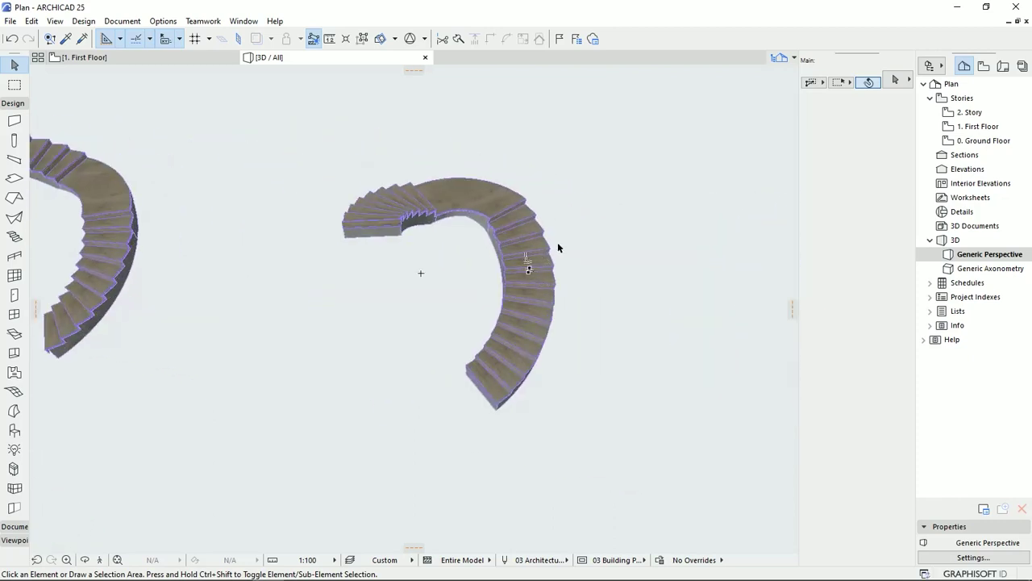
- Preview the curve, tangent and single-edge offset edits on the reshaped stair's first flight in plan, and offset all its baseline edges inward
{"action": "key", "text": "F2"}
{"action": "left_click", "coordinate": [541, 287]}
{"action": "left_click", "coordinate": [543, 288]}
{"action": "left_click", "coordinate": [542, 291]}
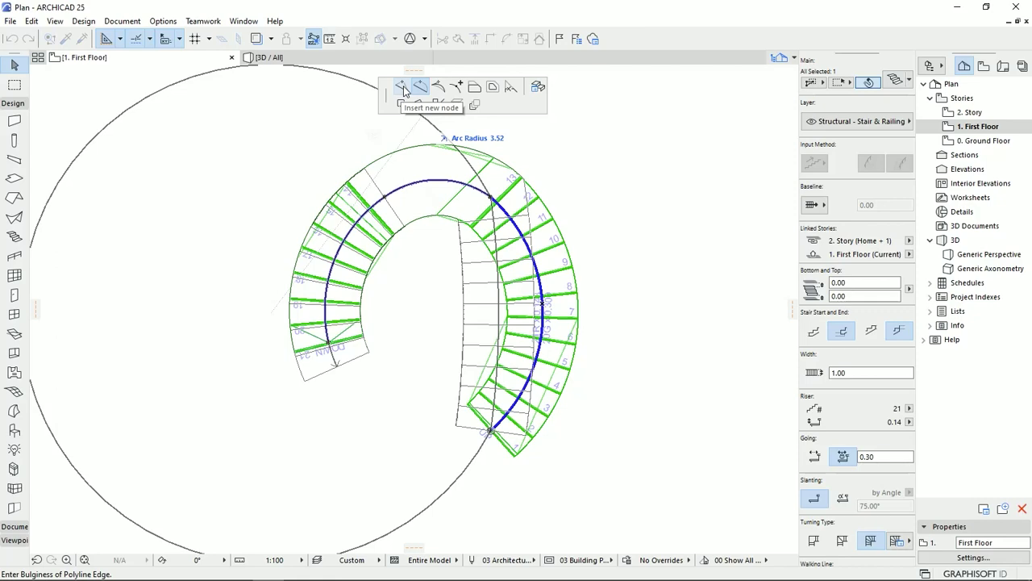
{"action": "left_click", "coordinate": [422, 91]}
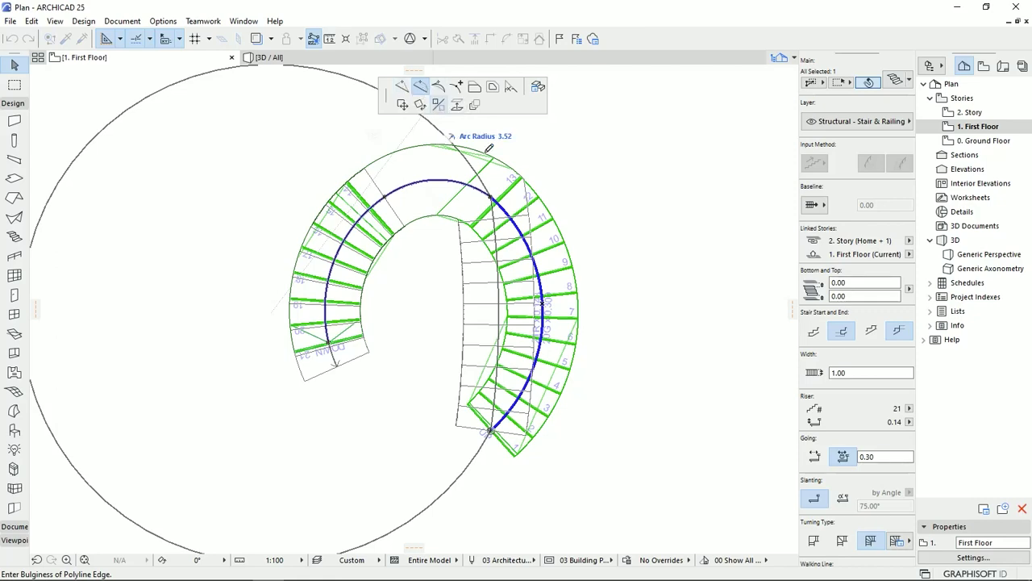
{"action": "left_click", "coordinate": [439, 88]}
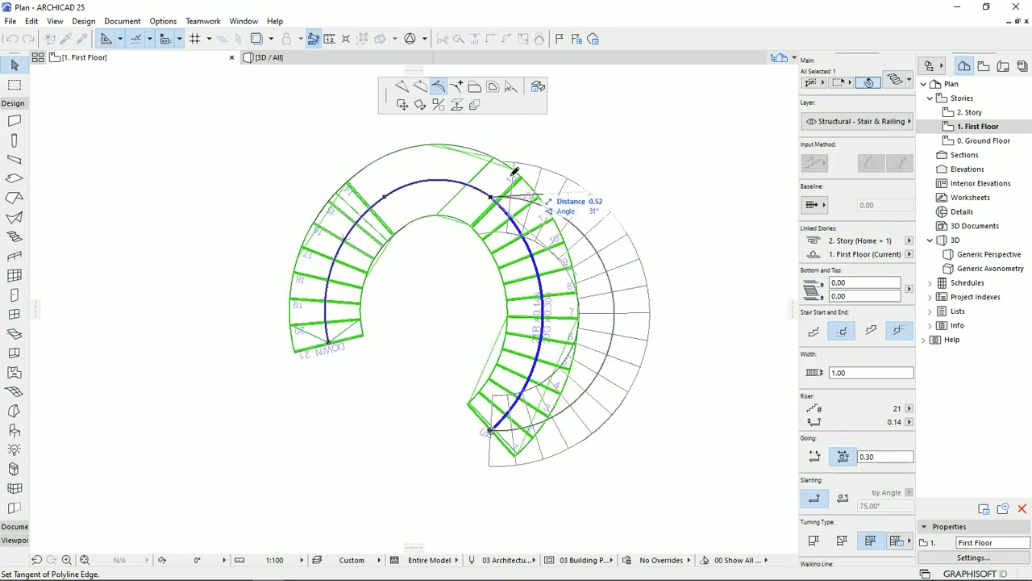
{"action": "left_click", "coordinate": [475, 87]}
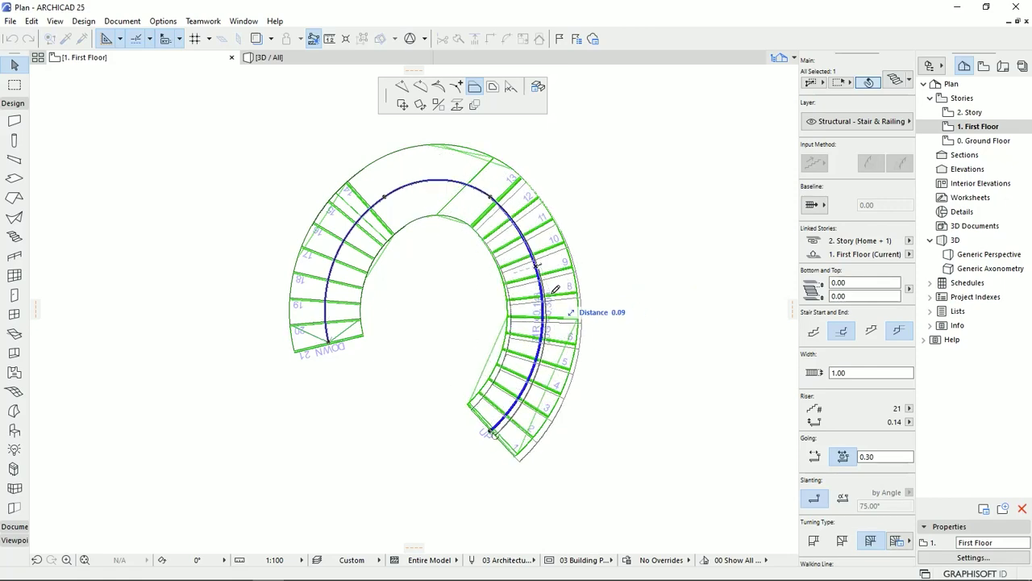
{"action": "left_click", "coordinate": [493, 89]}
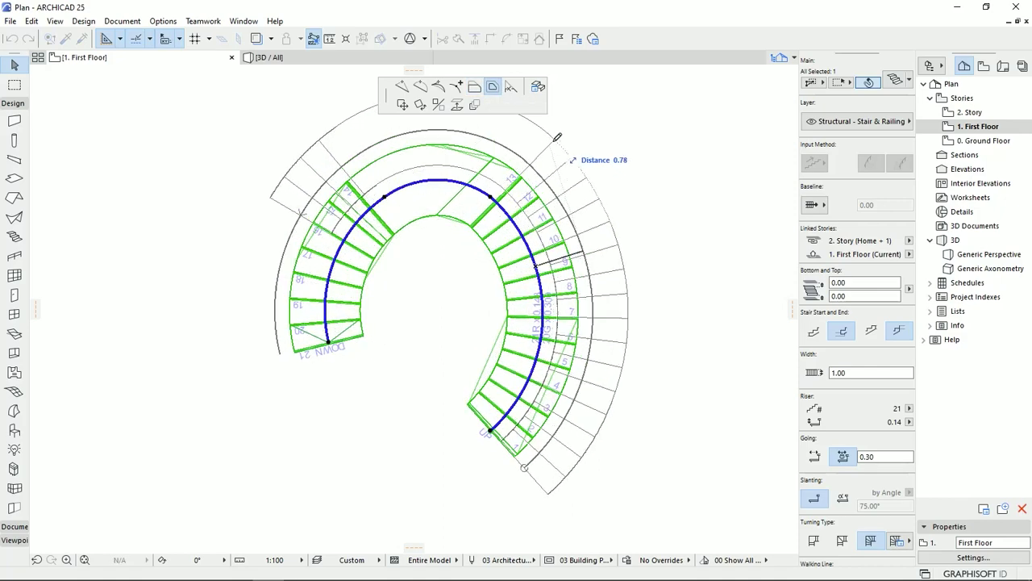
{"action": "left_click", "coordinate": [509, 235]}
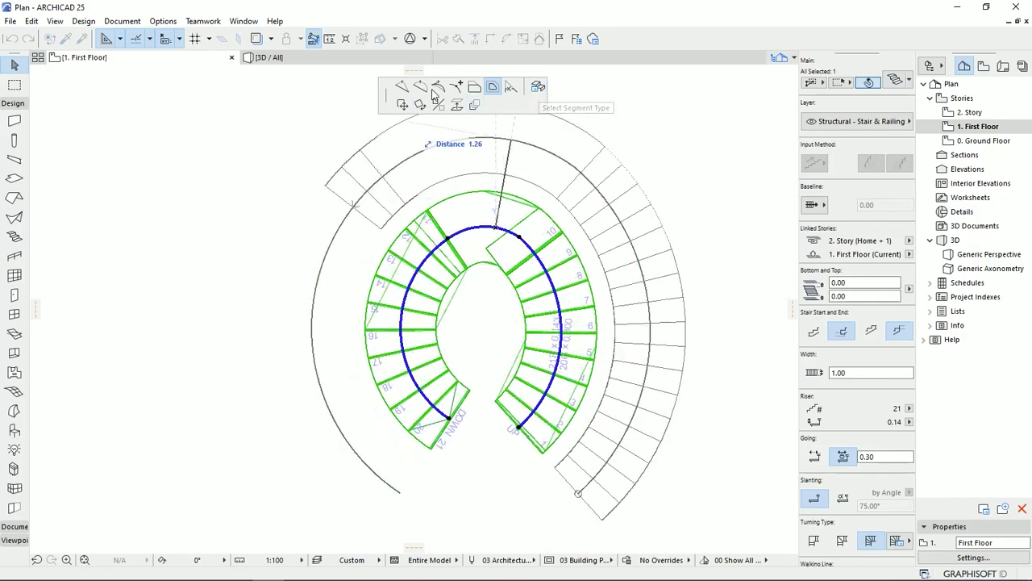
- Review the available segment types for the reshaped stair's landing and leave the landing type as it is
{"action": "left_click", "coordinate": [539, 88]}
{"action": "left_click_drag", "start_coordinate": [504, 145], "coordinate": [775, 116]}
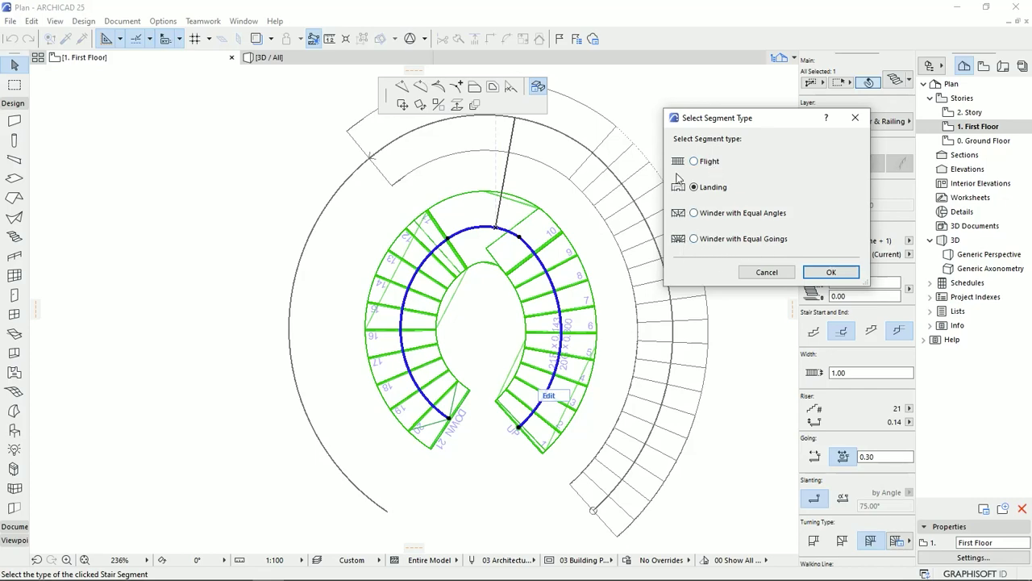
{"action": "left_click", "coordinate": [763, 273]}
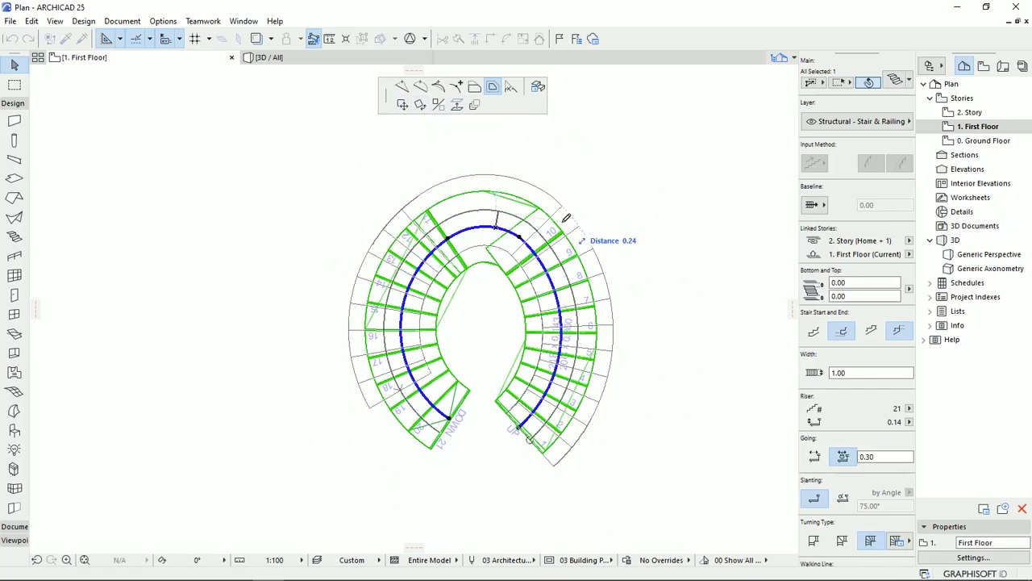
{"action": "left_click", "coordinate": [564, 189]}
- Place another copy of the original U-shaped stair in the empty space beyond the reshaped curved stair
{"action": "scroll", "coordinate": [431, 298], "scroll_direction": "down", "scroll_amount": 8}
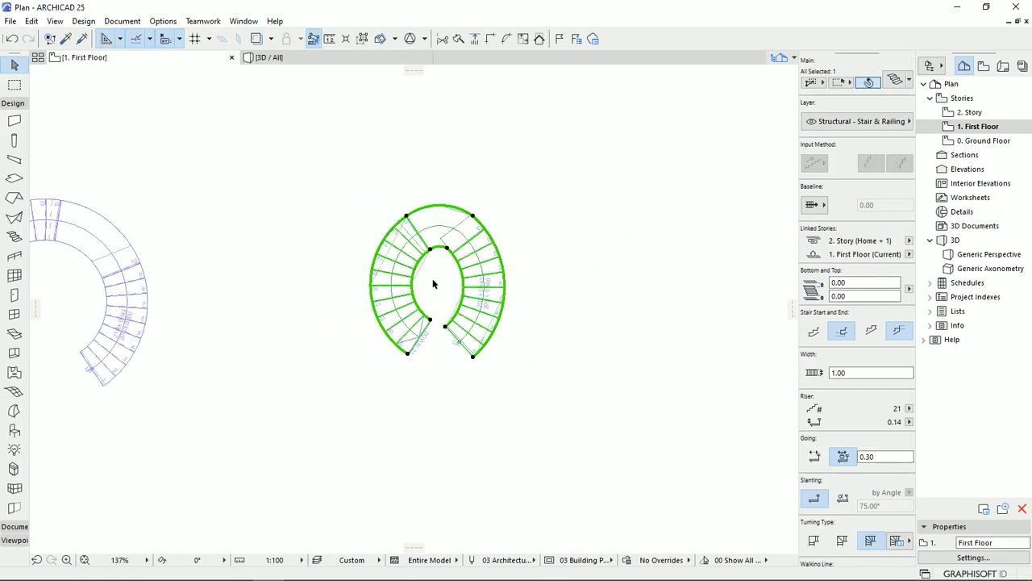
{"action": "left_click", "coordinate": [117, 275]}
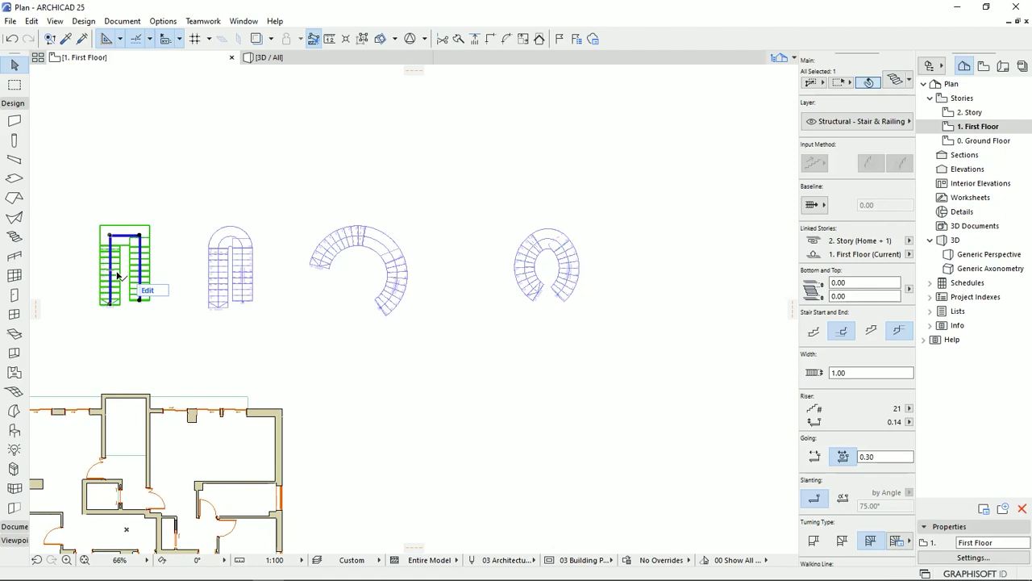
{"action": "key", "text": "ctrl+d"}
{"action": "left_click", "coordinate": [135, 276]}
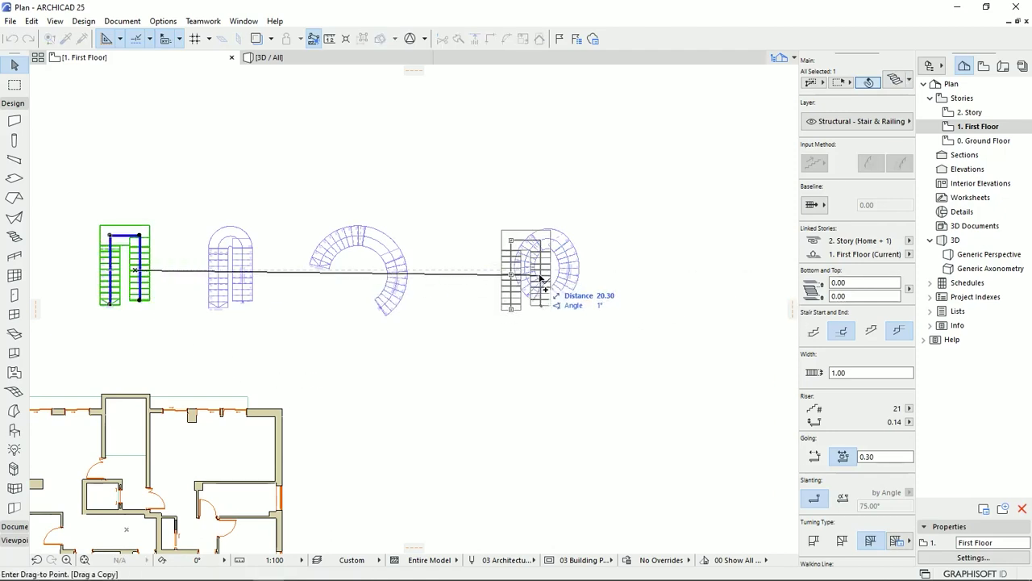
{"action": "scroll", "coordinate": [455, 277], "scroll_direction": "up", "scroll_amount": 3}
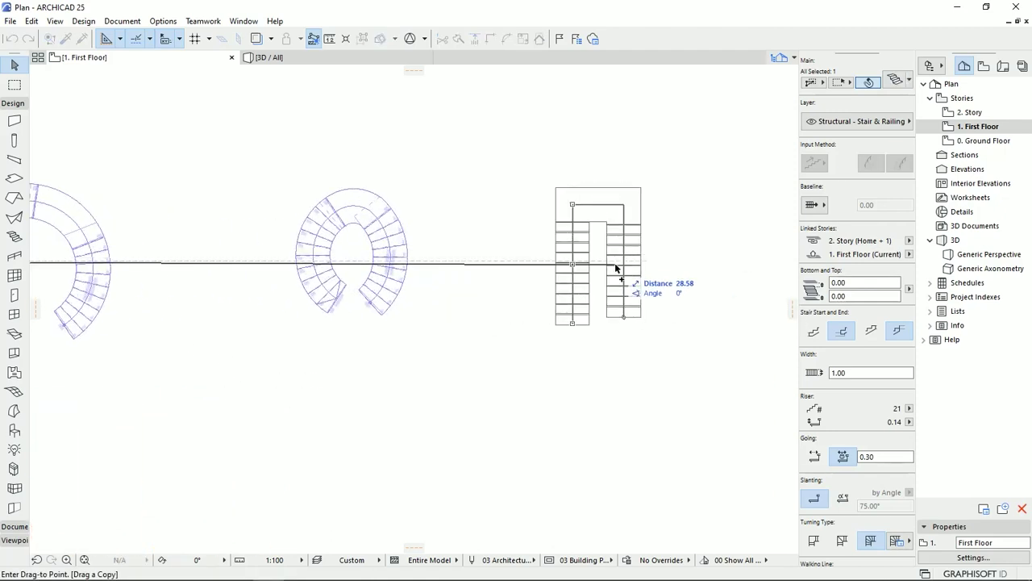
{"action": "left_click", "coordinate": [589, 266]}
{"action": "scroll", "coordinate": [588, 266], "scroll_direction": "up", "scroll_amount": 2}
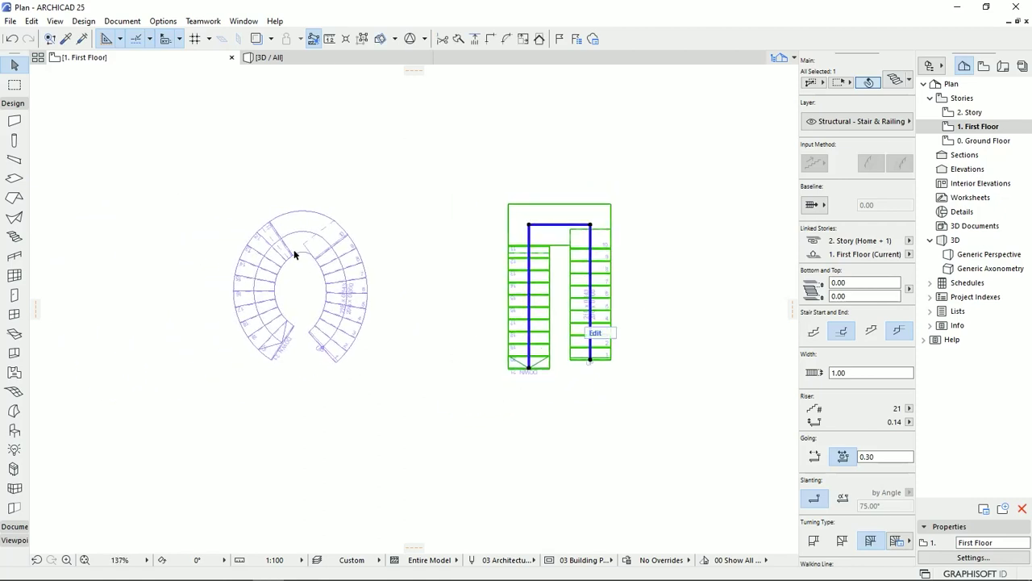
- Curve the baseline edge of the new U-shaped stair copy's first flight slightly outward in plan
{"action": "left_click", "coordinate": [335, 317]}
{"action": "scroll", "coordinate": [335, 317], "scroll_direction": "up", "scroll_amount": 2}
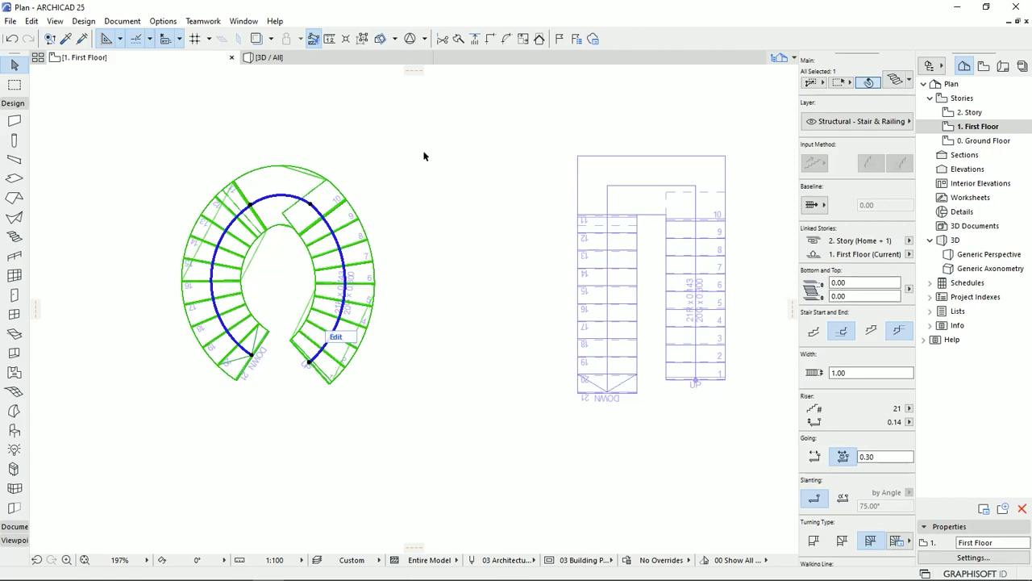
{"action": "middle_click_drag", "start_coordinate": [645, 367], "coordinate": [541, 373]}
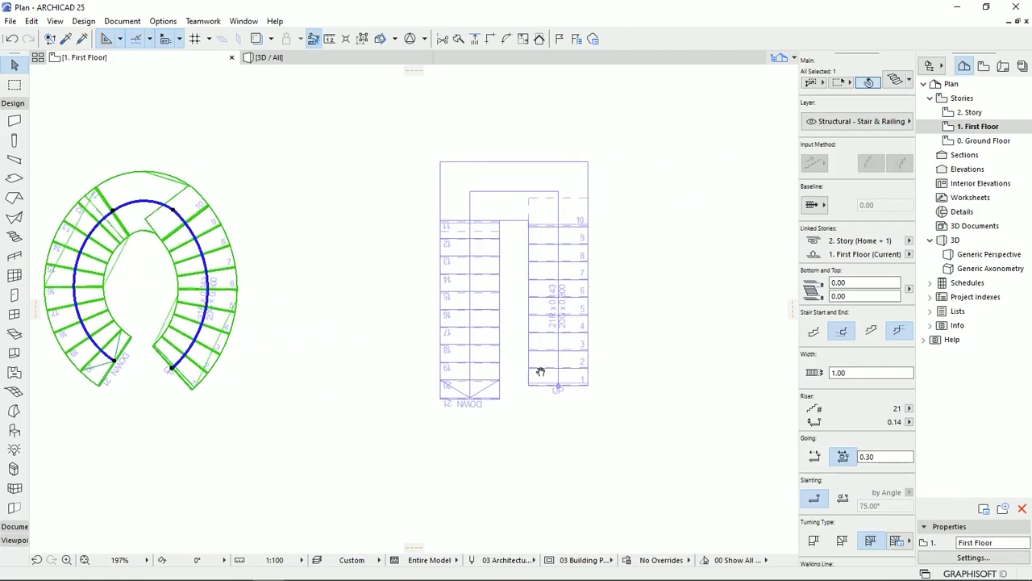
{"action": "scroll", "coordinate": [581, 328], "scroll_direction": "up", "scroll_amount": 2}
{"action": "left_click", "coordinate": [497, 355]}
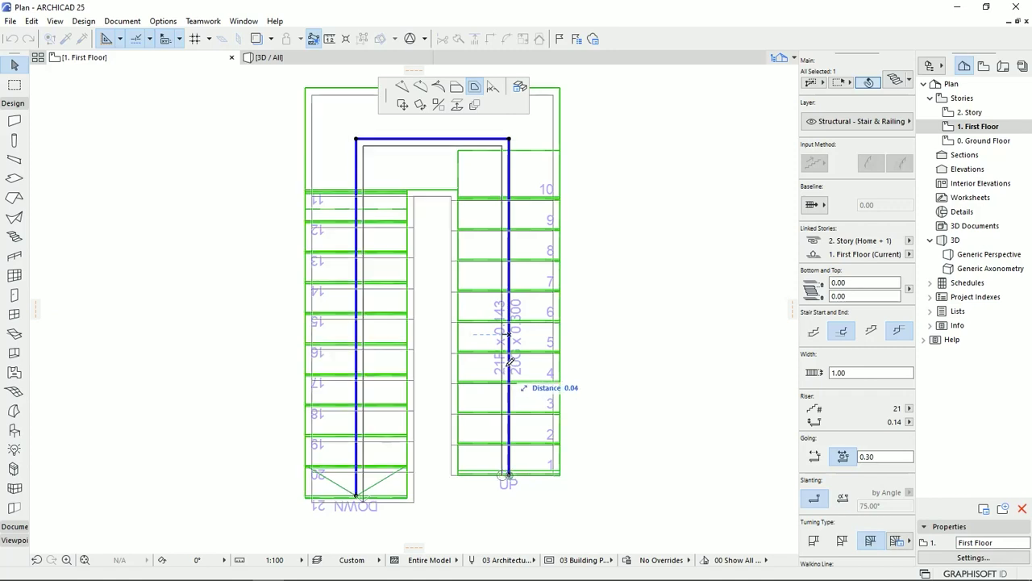
{"action": "left_click", "coordinate": [420, 87]}
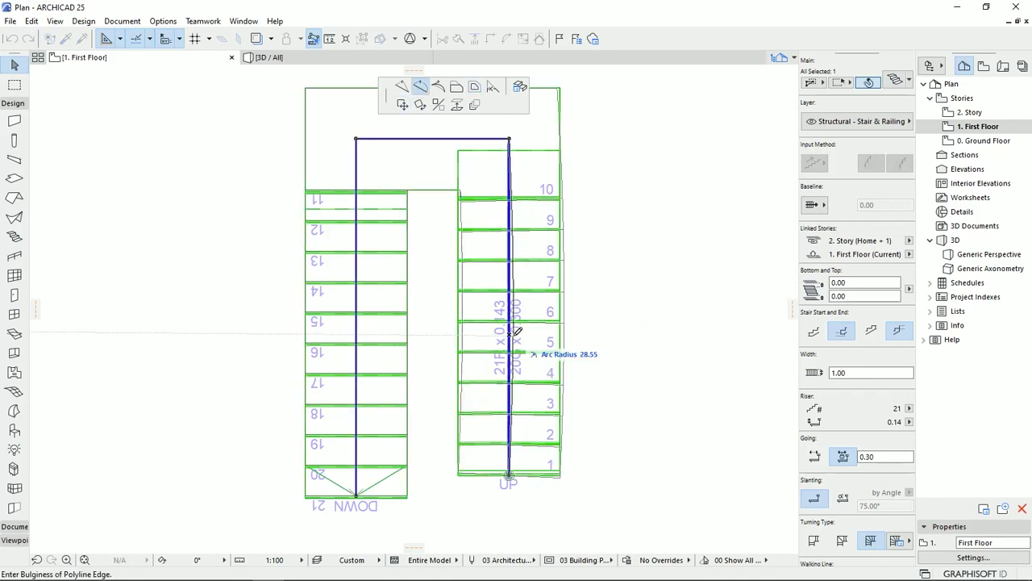
{"action": "left_click", "coordinate": [525, 405]}
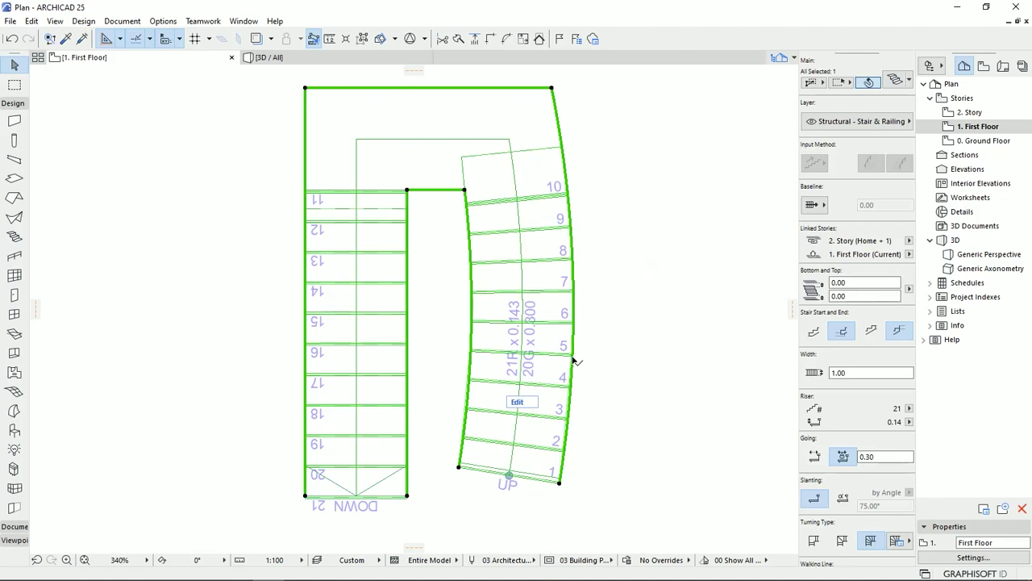
- Curve the first flight's outer boundary edge outward and its inner boundary edge toward the gap between the flights
{"action": "left_click", "coordinate": [576, 312]}
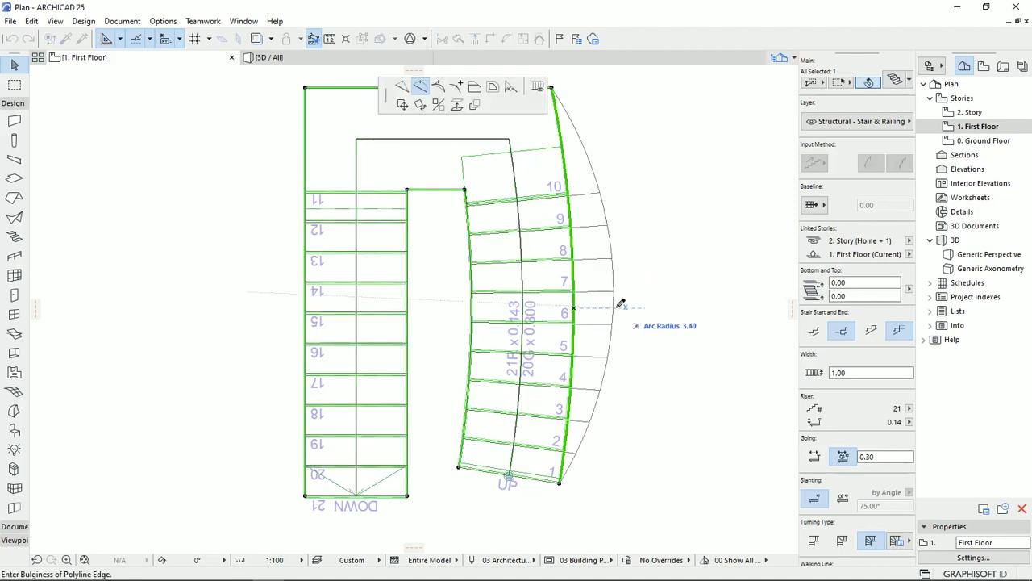
{"action": "left_click", "coordinate": [648, 307]}
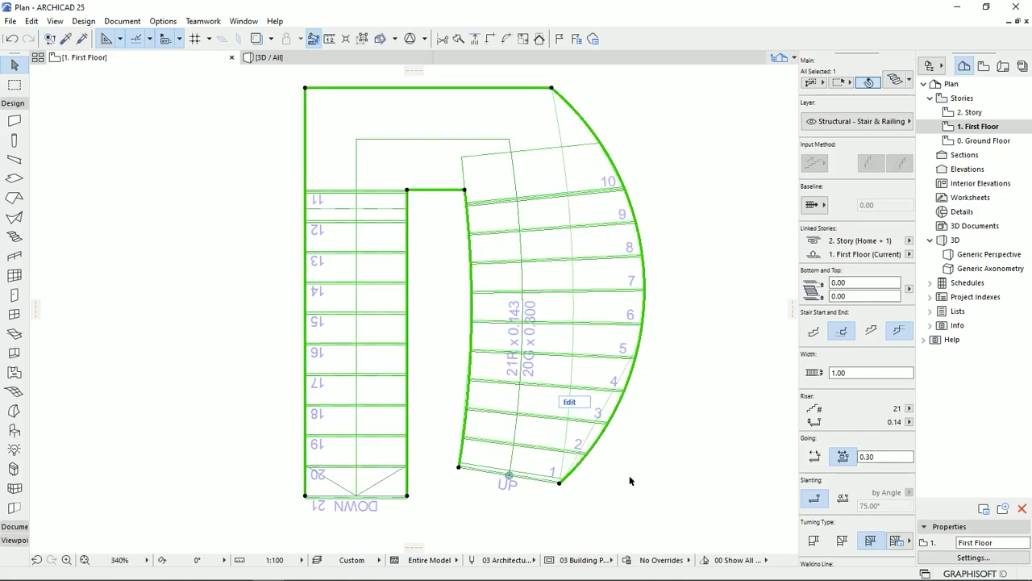
{"action": "left_click", "coordinate": [474, 308]}
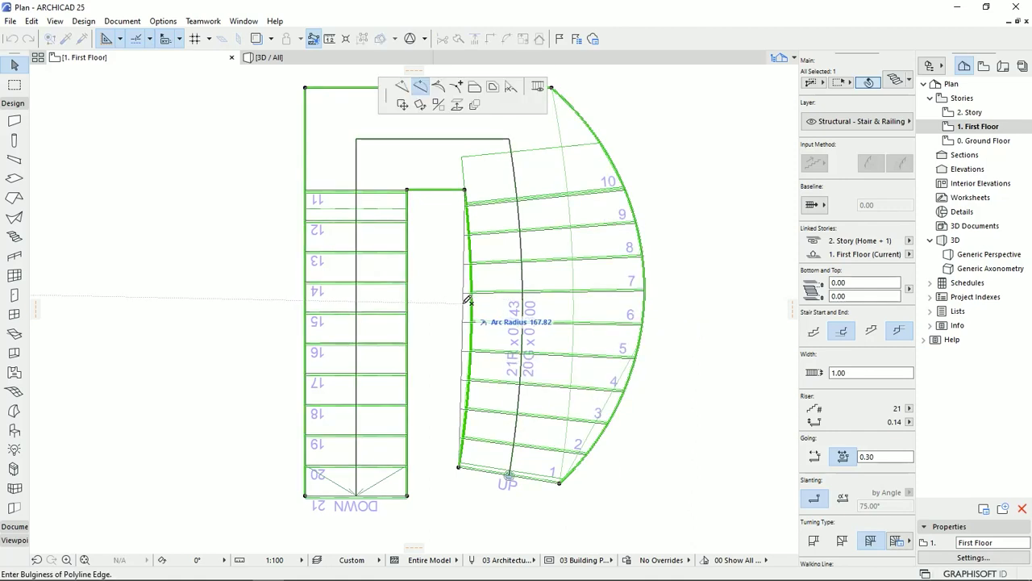
{"action": "left_click", "coordinate": [441, 322]}
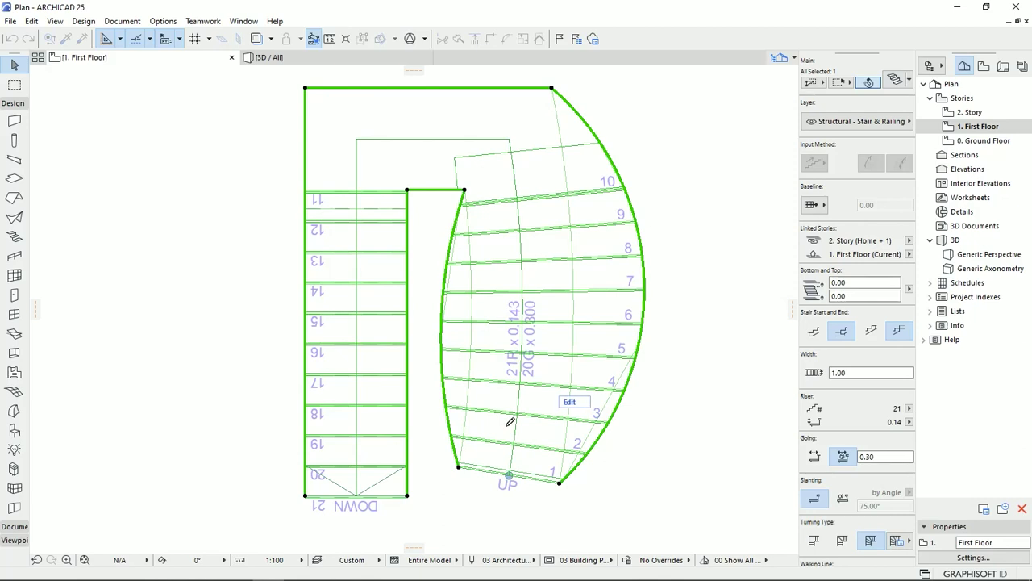
{"action": "left_click", "coordinate": [486, 507]}
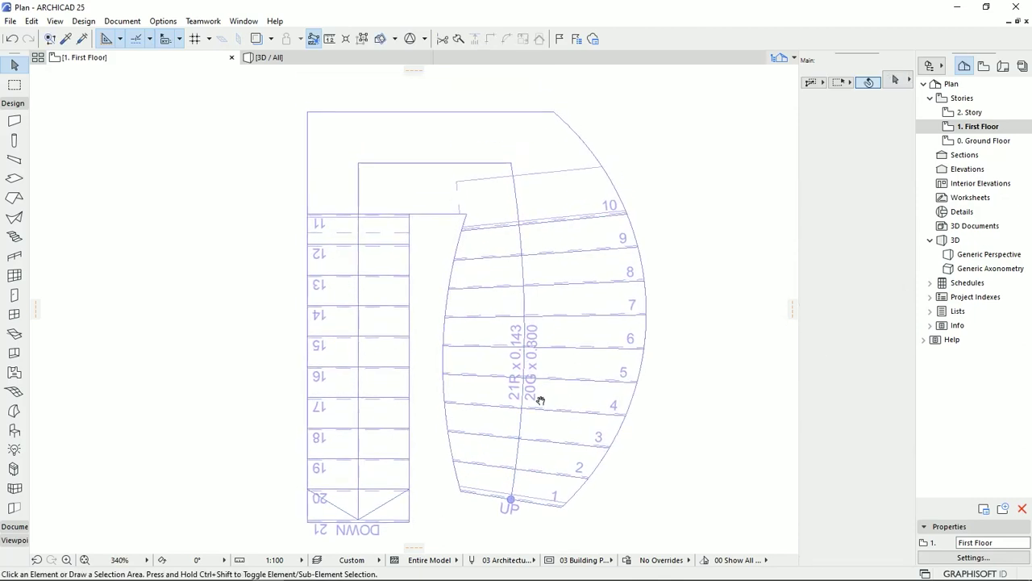
- Curve the landing's outer boundary edge outward into an arc with a radius of about 1.96
{"action": "middle_click_drag", "start_coordinate": [456, 120], "coordinate": [469, 240]}
{"action": "middle_click_drag", "start_coordinate": [539, 291], "coordinate": [580, 335]}
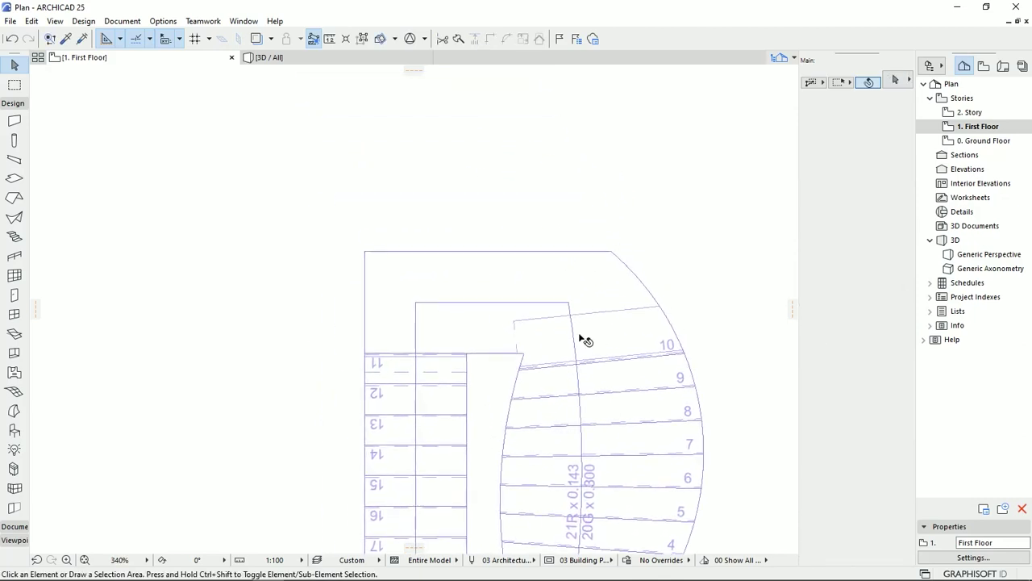
{"action": "left_click", "coordinate": [517, 252]}
{"action": "left_click", "coordinate": [515, 251]}
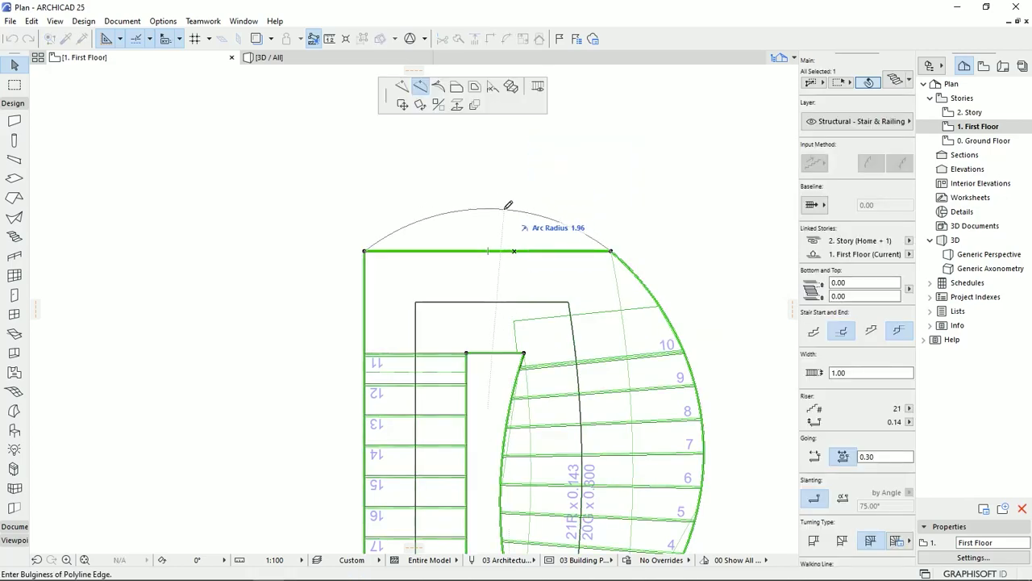
{"action": "left_click", "coordinate": [508, 205]}
- Curve the second flight's outer boundary edge outward and its inner boundary edge into the gap between the flights
{"action": "middle_click_drag", "start_coordinate": [392, 369], "coordinate": [452, 273]}
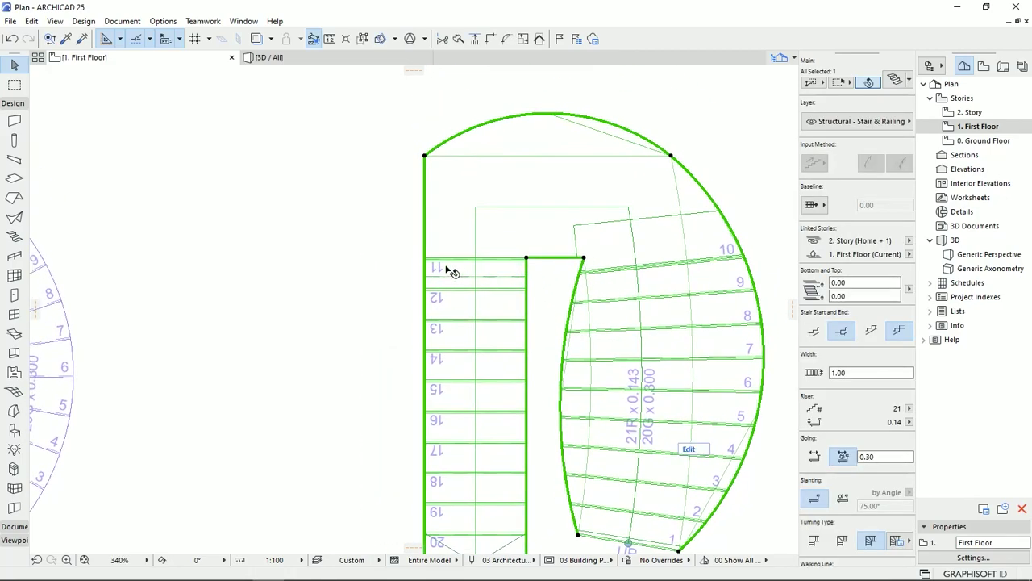
{"action": "left_click", "coordinate": [425, 238]}
{"action": "left_click", "coordinate": [368, 251]}
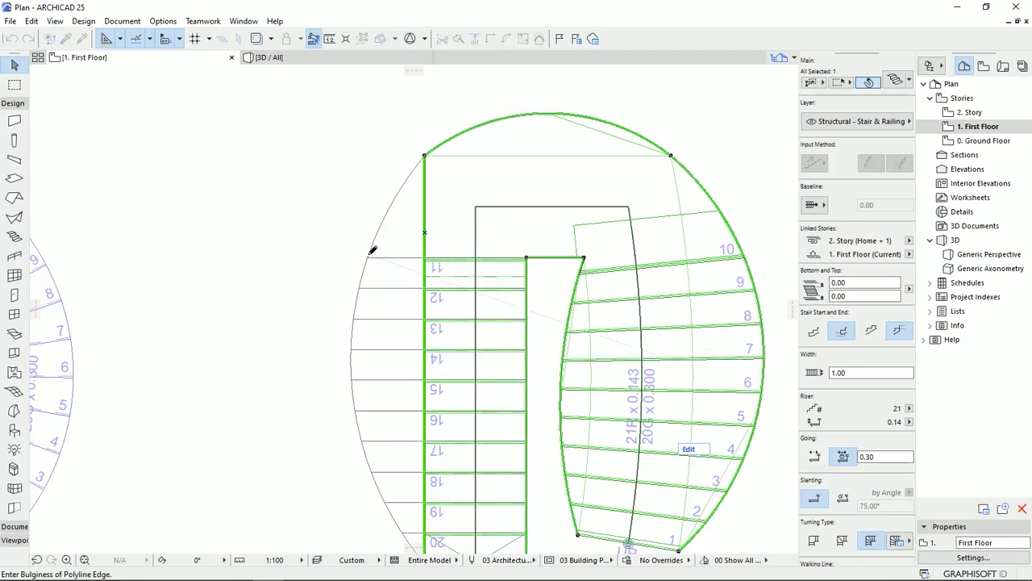
{"action": "middle_click_drag", "start_coordinate": [524, 395], "coordinate": [447, 277]}
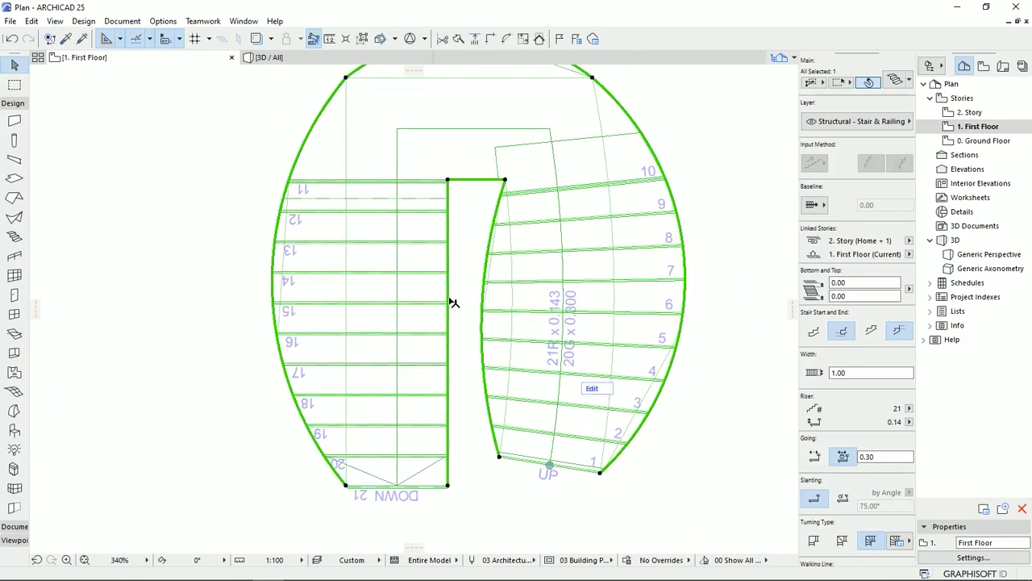
{"action": "left_click", "coordinate": [450, 297]}
{"action": "left_click", "coordinate": [471, 294]}
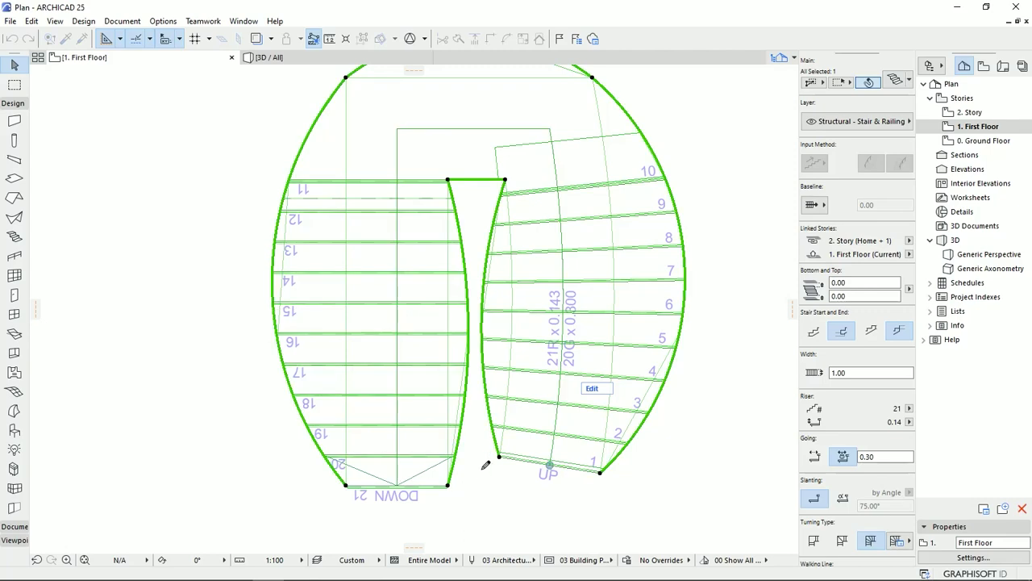
{"action": "key", "text": "Escape"}
- Curve the landing's short inner boundary edge between the two flights into a small arc bulging into the landing
{"action": "scroll", "coordinate": [481, 479], "scroll_direction": "down", "scroll_amount": 4}
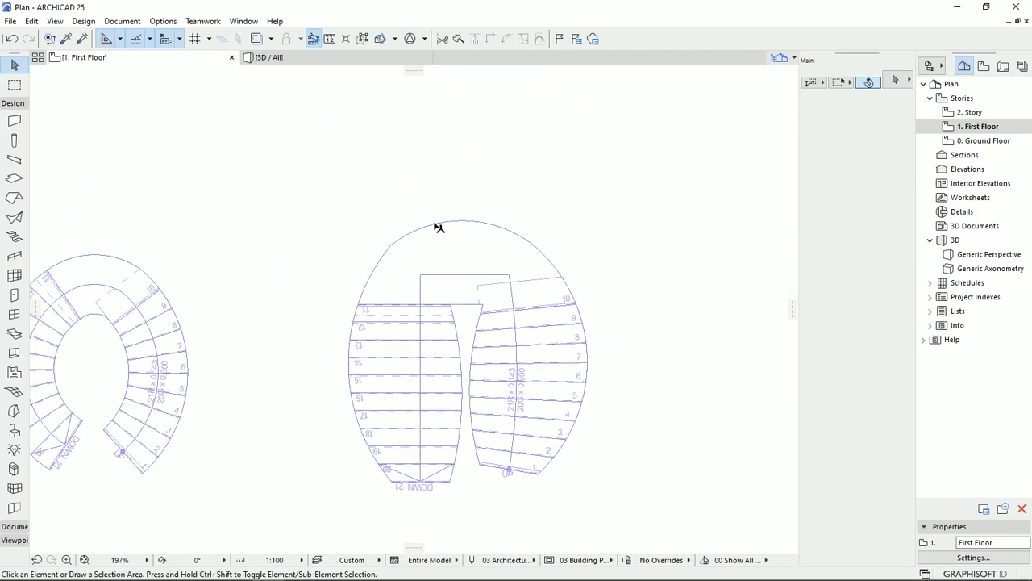
{"action": "scroll", "coordinate": [404, 252], "scroll_direction": "up", "scroll_amount": 1}
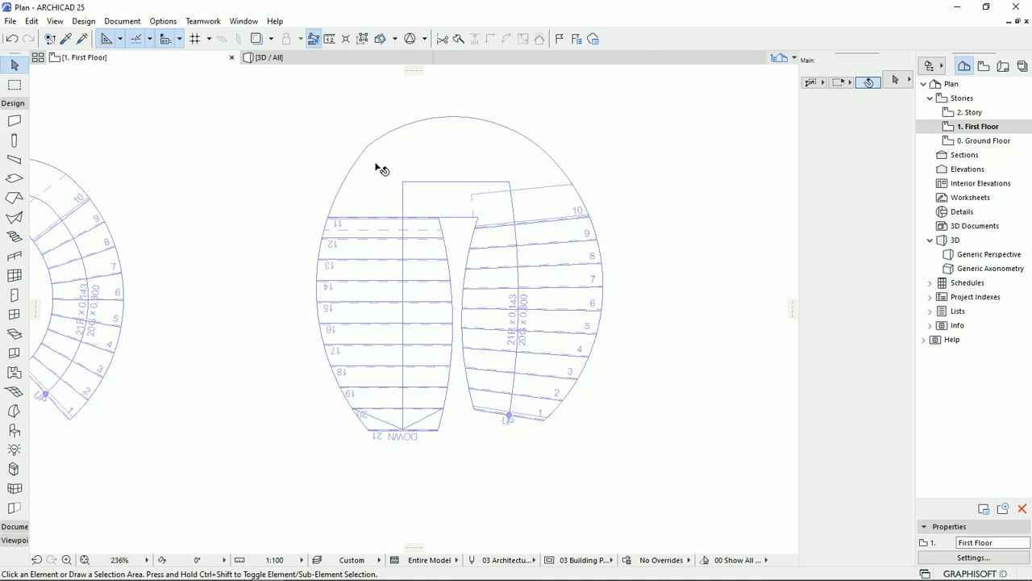
{"action": "scroll", "coordinate": [479, 307], "scroll_direction": "up", "scroll_amount": 1}
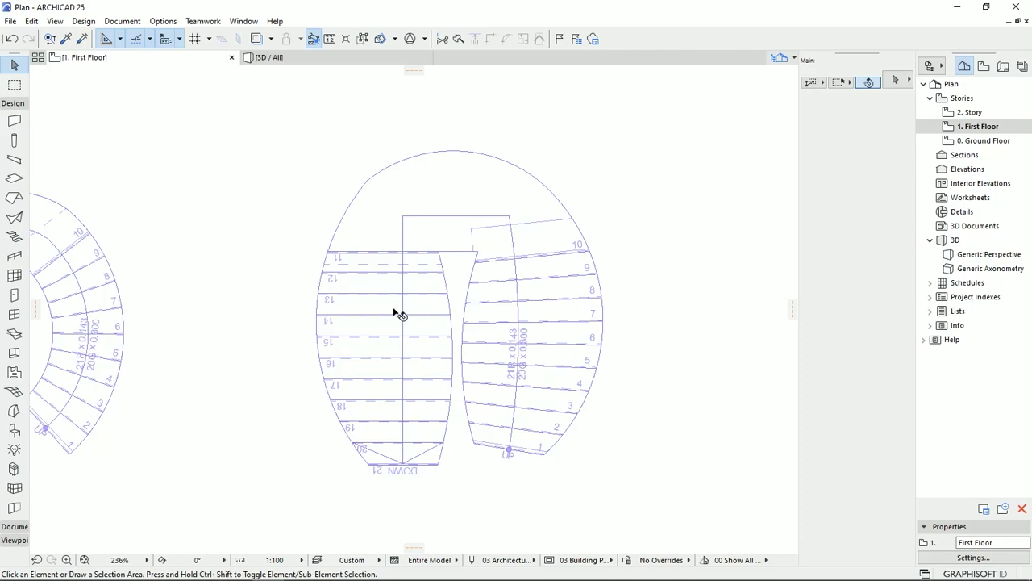
{"action": "scroll", "coordinate": [450, 260], "scroll_direction": "up", "scroll_amount": 3}
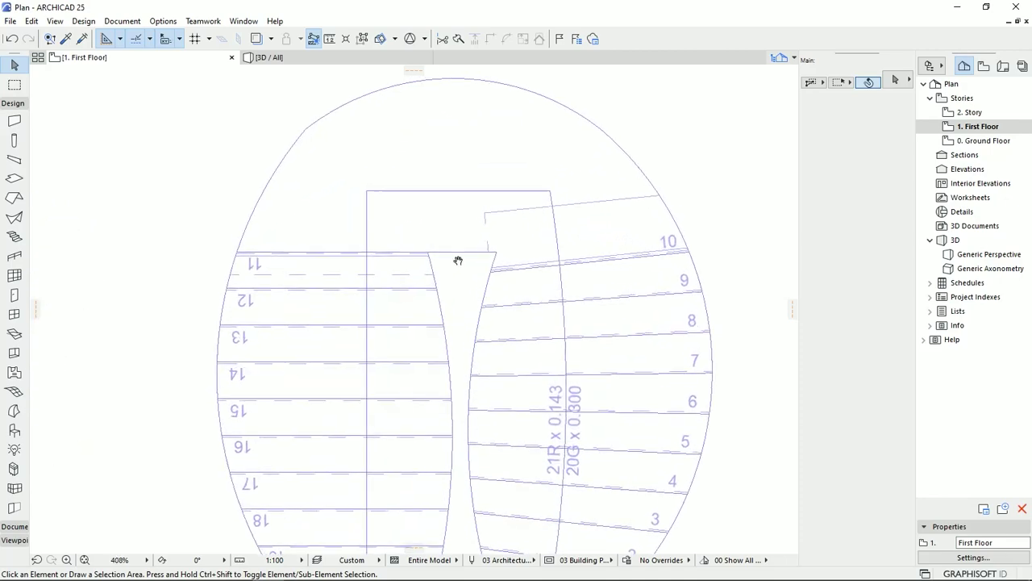
{"action": "left_click", "coordinate": [455, 281]}
{"action": "left_click", "coordinate": [454, 280]}
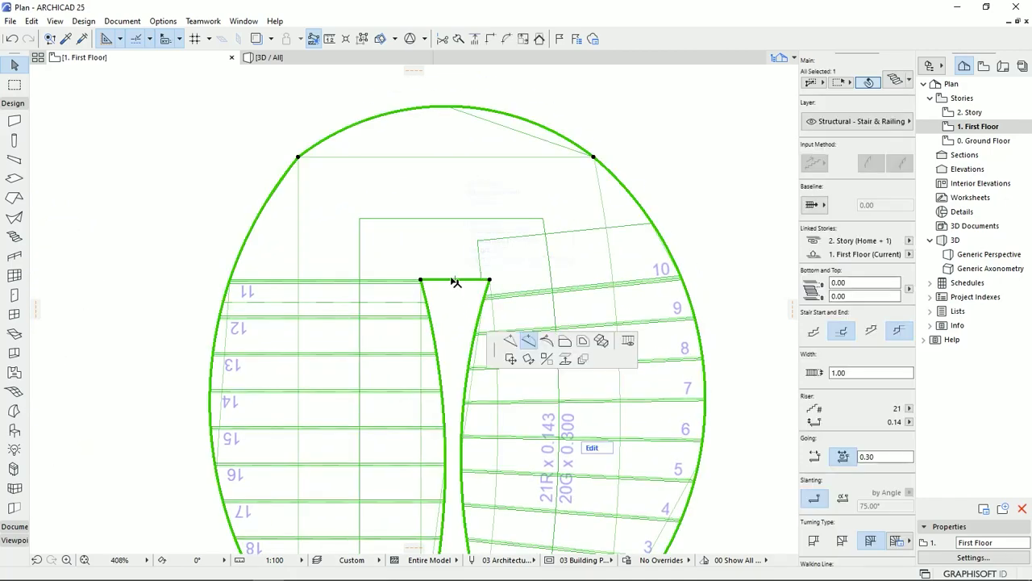
{"action": "left_click", "coordinate": [529, 340]}
{"action": "left_click", "coordinate": [456, 256]}
{"action": "scroll", "coordinate": [460, 272], "scroll_direction": "down", "scroll_amount": 2}
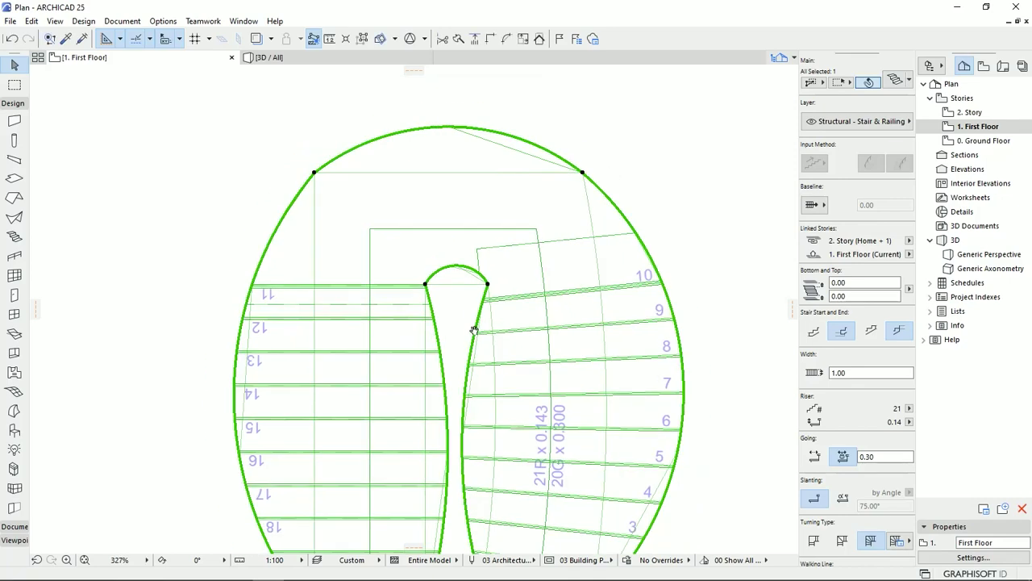
- Straighten the curved baseline edge of the first flight and deselect the stair
{"action": "left_click", "coordinate": [518, 292]}
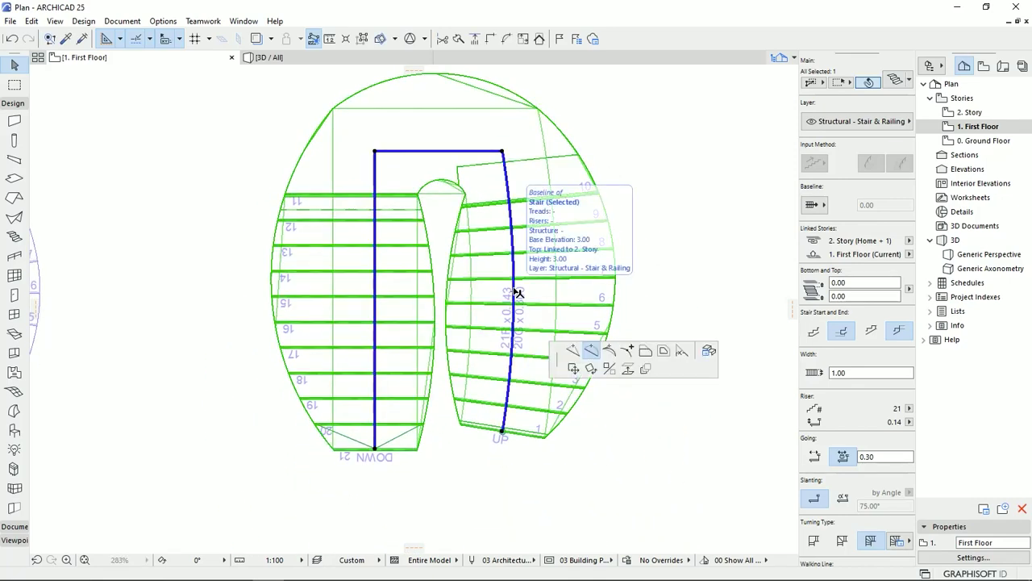
{"action": "left_click", "coordinate": [420, 87]}
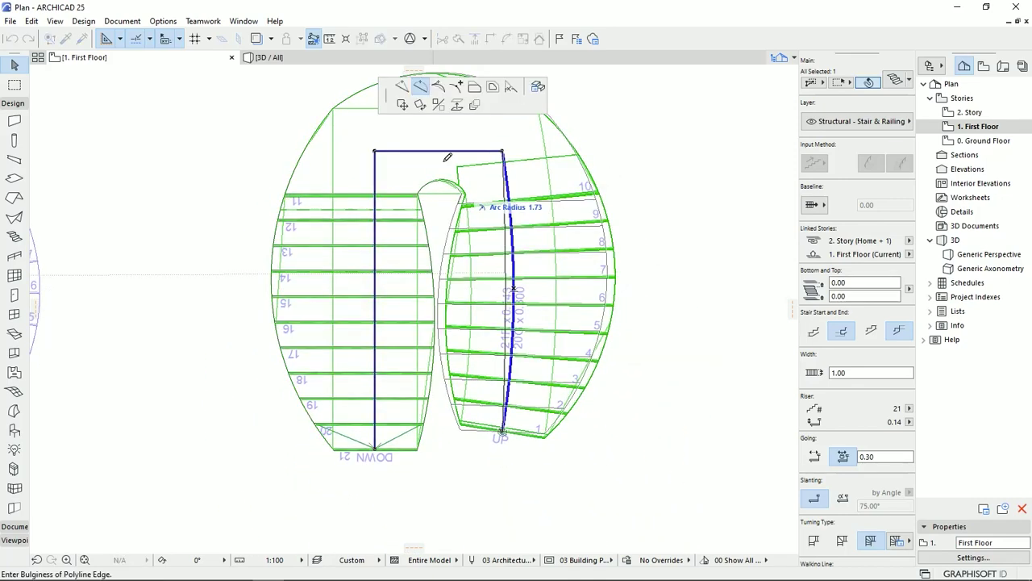
{"action": "left_click", "coordinate": [575, 403]}
{"action": "left_click", "coordinate": [592, 474]}
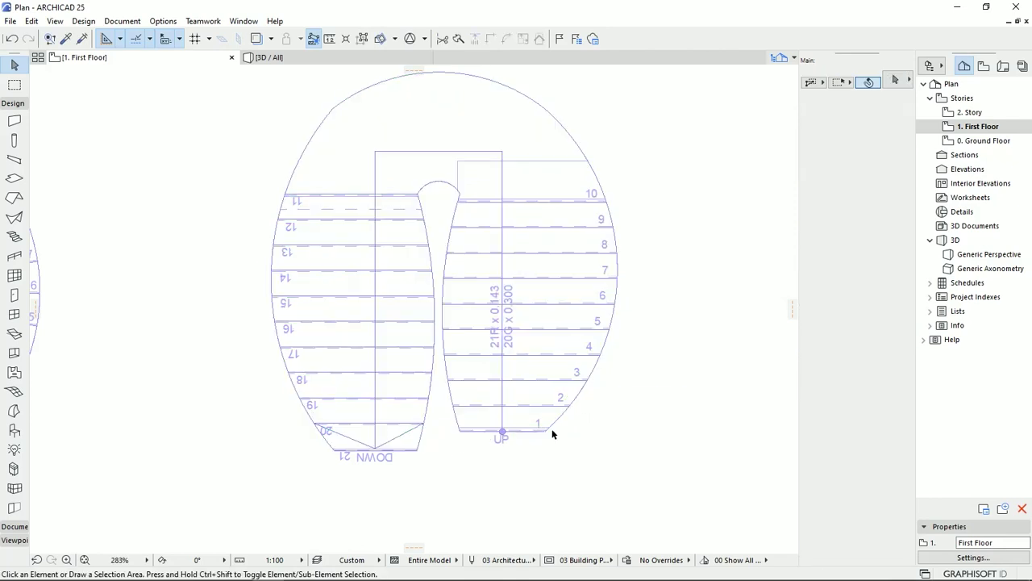
- Examine the treads, rounded landing and bulging flight edges of the reshaped stair in the 3D perspective
{"action": "scroll", "coordinate": [549, 415], "scroll_direction": "up", "scroll_amount": 2}
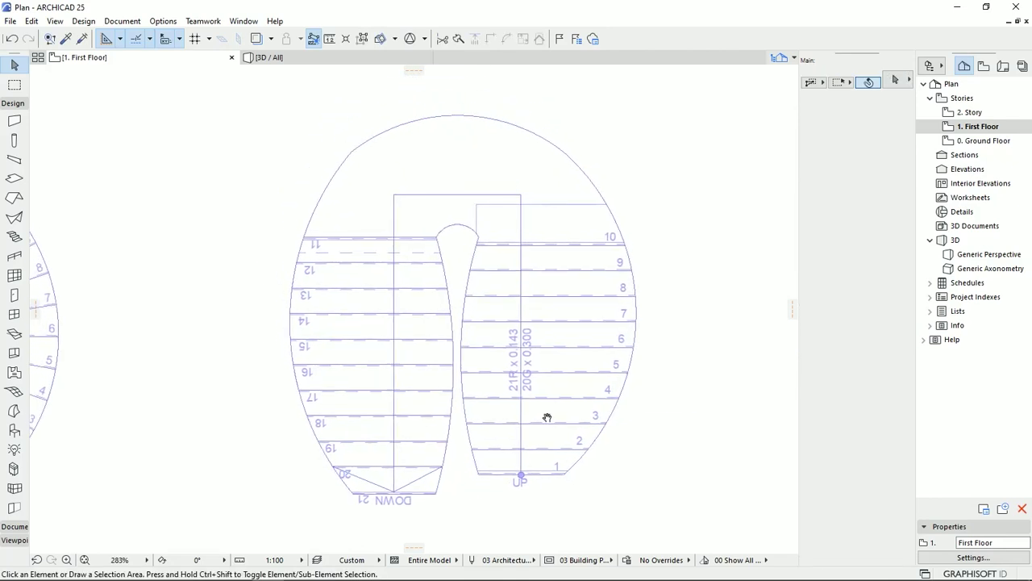
{"action": "left_click", "coordinate": [311, 59]}
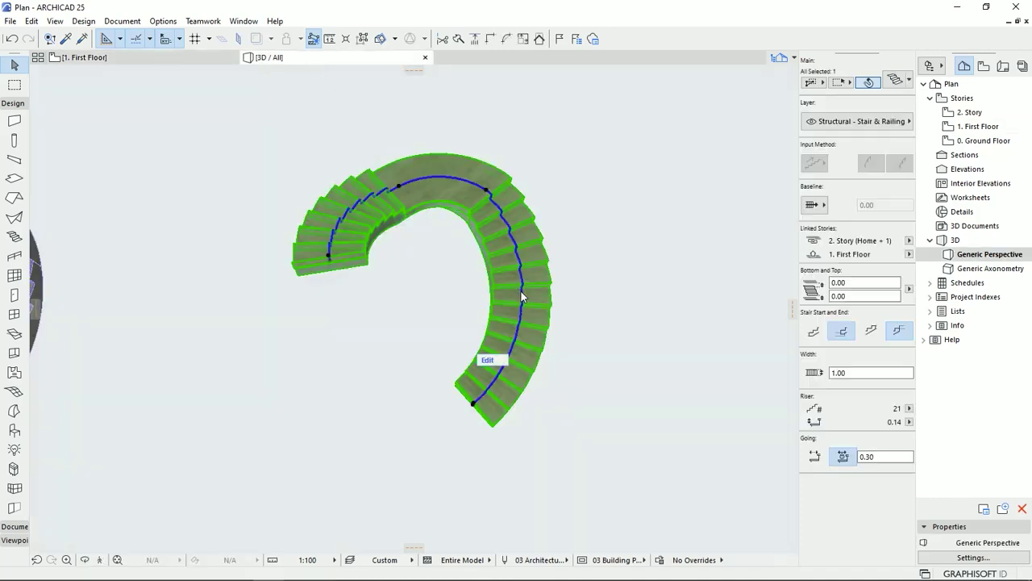
{"action": "middle_click_drag", "start_coordinate": [517, 288], "coordinate": [381, 264], "text": "shift"}
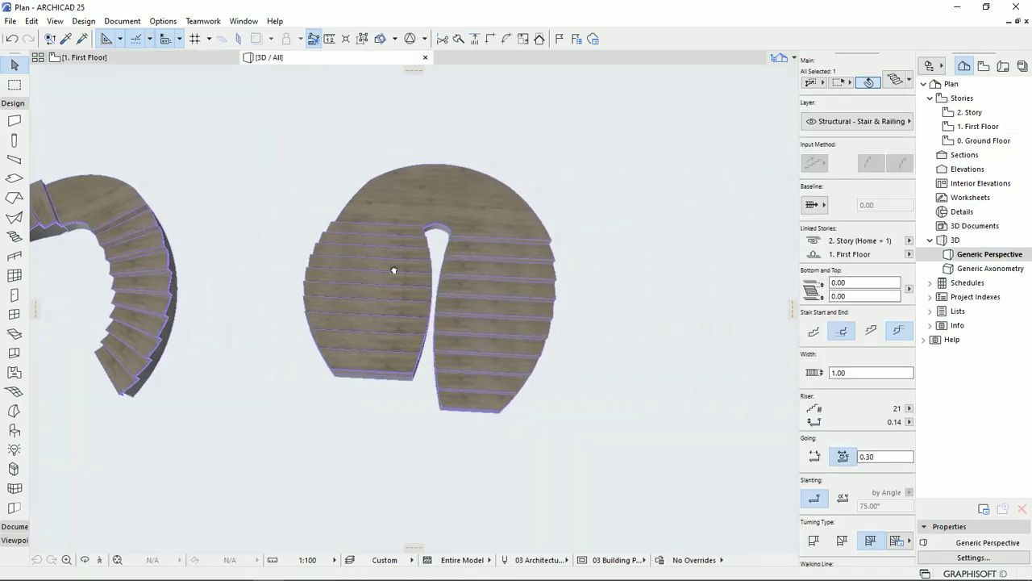
{"action": "middle_click_drag", "start_coordinate": [473, 293], "coordinate": [558, 498], "text": "shift"}
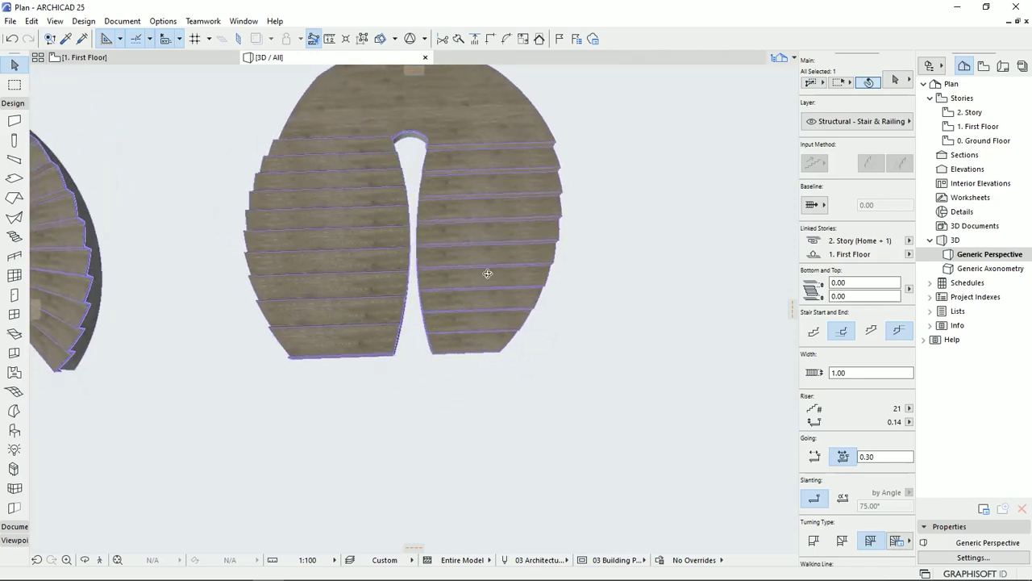
{"action": "middle_click_drag", "start_coordinate": [520, 331], "coordinate": [473, 261], "text": "shift"}
{"action": "middle_click_drag", "start_coordinate": [408, 231], "coordinate": [306, 319], "text": "shift"}
- Open the selection settings of the rounded two-flight stair from the First Floor plan and review its Rules & Standards
{"action": "left_click", "coordinate": [173, 57]}
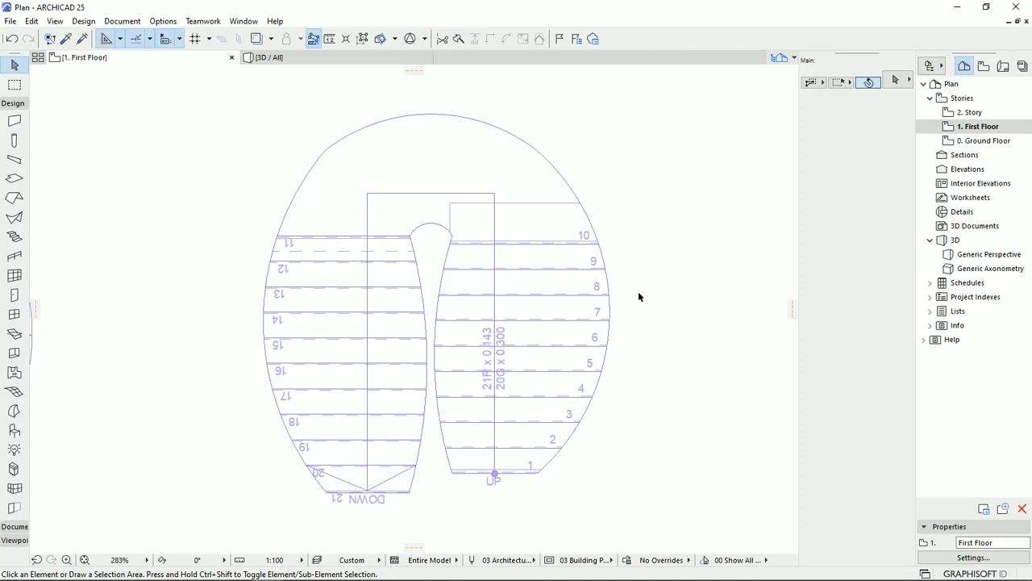
{"action": "scroll", "coordinate": [638, 296], "scroll_direction": "down", "scroll_amount": 2}
{"action": "left_click", "coordinate": [473, 354]}
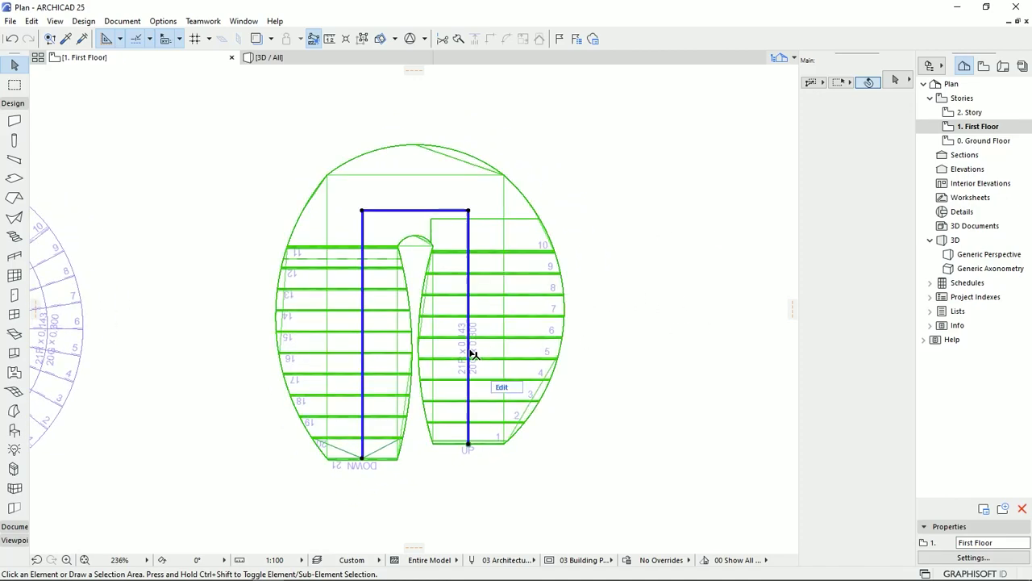
{"action": "middle_click_drag", "start_coordinate": [525, 302], "coordinate": [513, 333]}
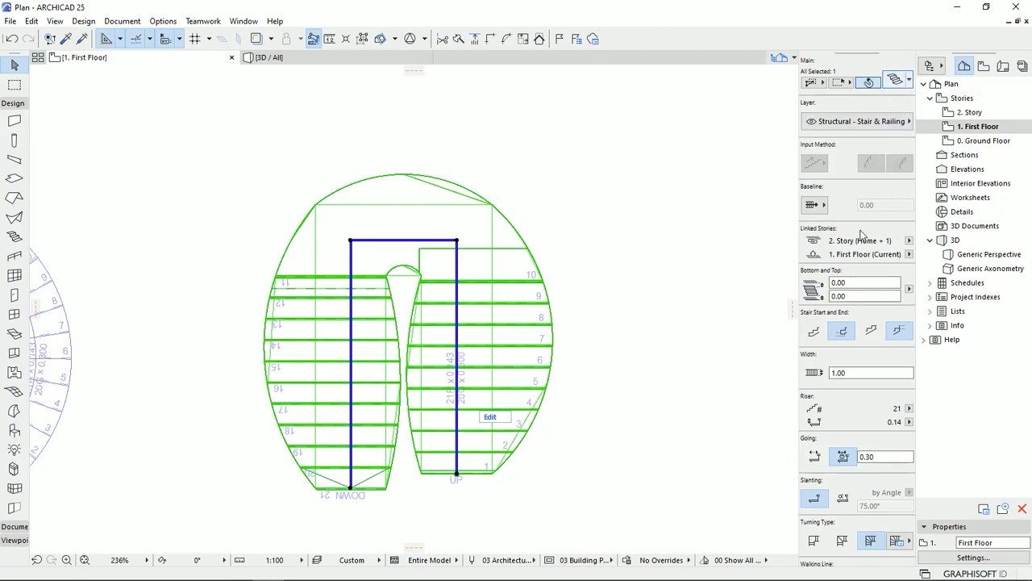
{"action": "key", "text": "ctrl+t"}
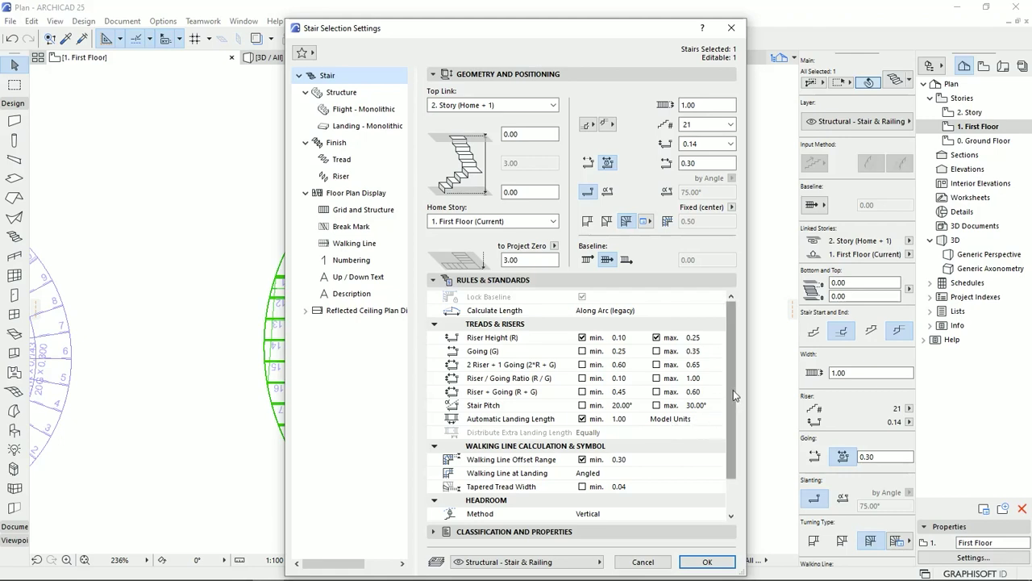
{"action": "left_click_drag", "start_coordinate": [734, 390], "coordinate": [734, 437]}
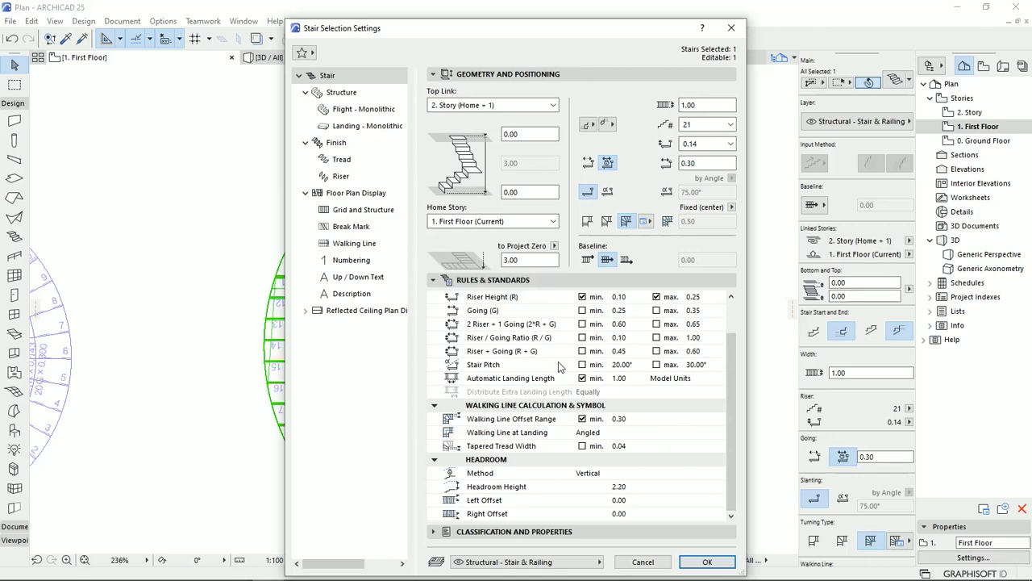
- Try the Beam structure for both the flights and the landing, and inspect it in the preview
{"action": "left_click", "coordinate": [339, 94]}
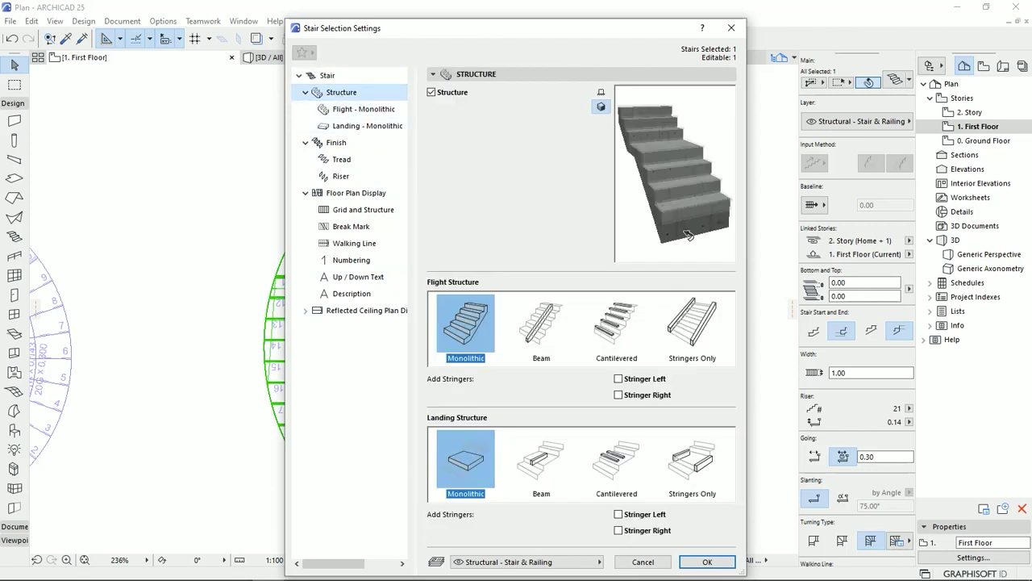
{"action": "left_click_drag", "start_coordinate": [690, 178], "coordinate": [700, 185]}
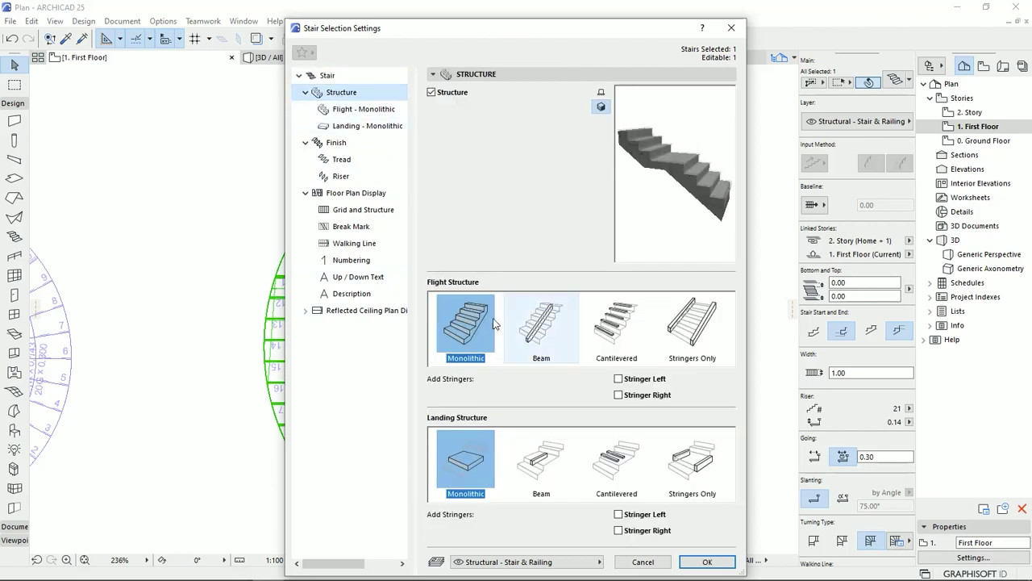
{"action": "left_click", "coordinate": [538, 323]}
{"action": "left_click", "coordinate": [544, 461]}
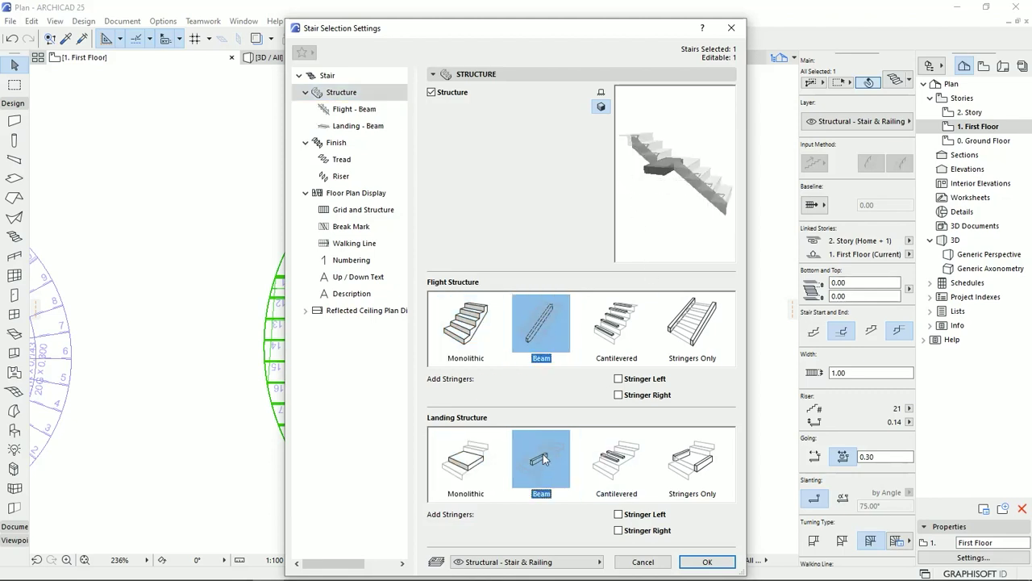
{"action": "left_click_drag", "start_coordinate": [676, 194], "coordinate": [715, 207]}
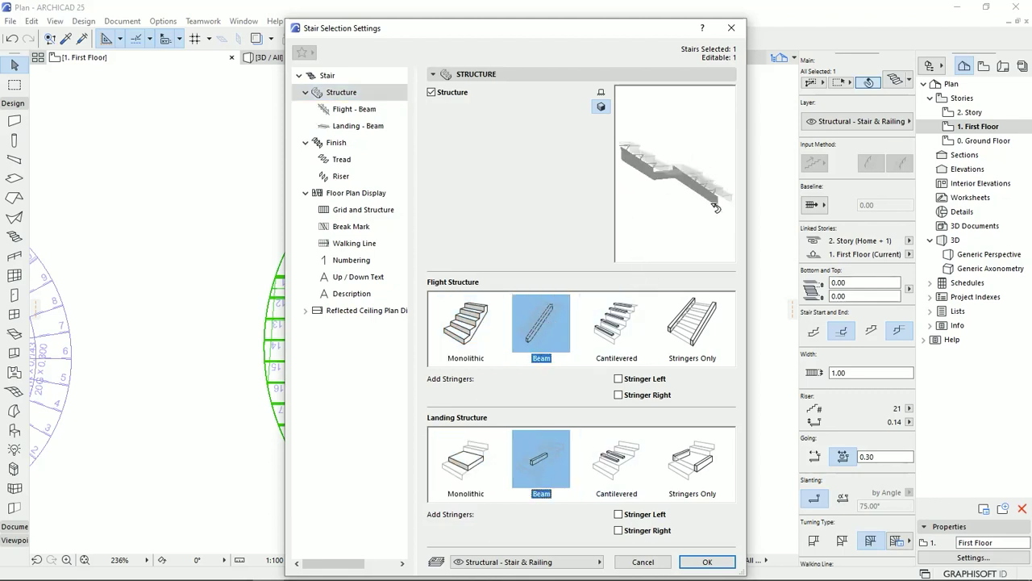
{"action": "left_click_drag", "start_coordinate": [635, 213], "coordinate": [729, 196]}
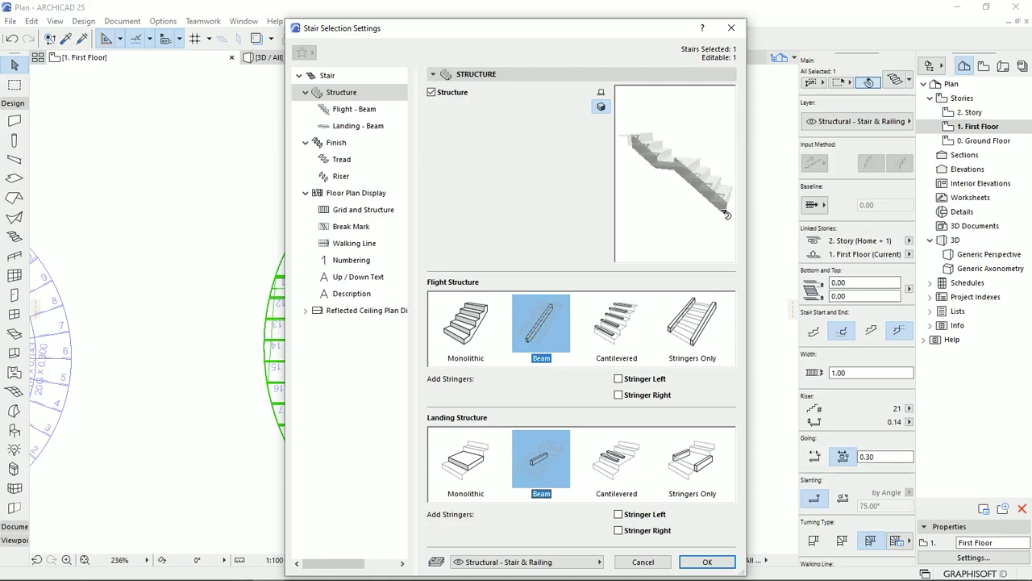
- Try the Stringers Only structure for both flight and landing, and view the flight stringer settings
{"action": "left_click", "coordinate": [686, 334]}
{"action": "left_click", "coordinate": [682, 484]}
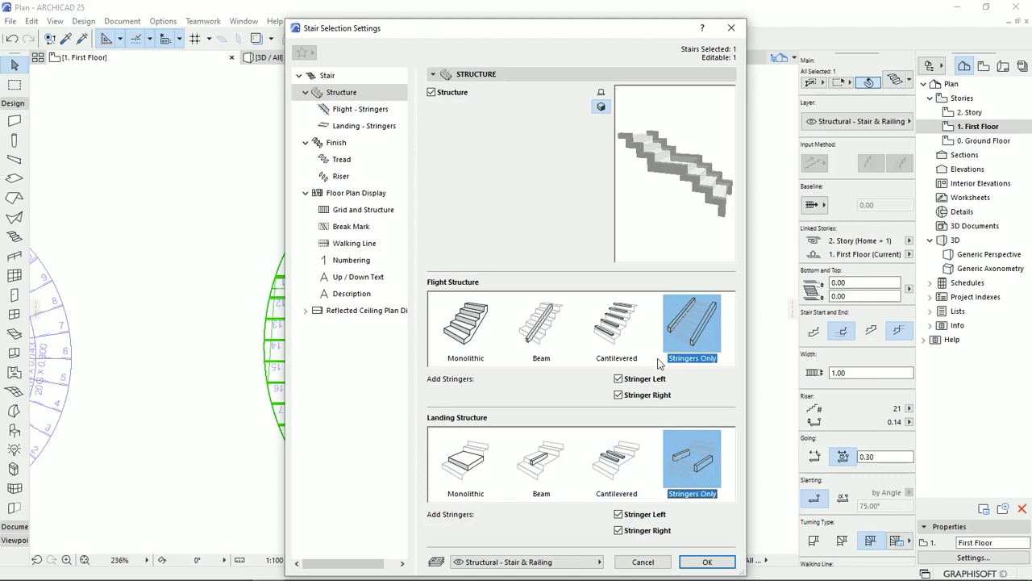
{"action": "left_click", "coordinate": [347, 109]}
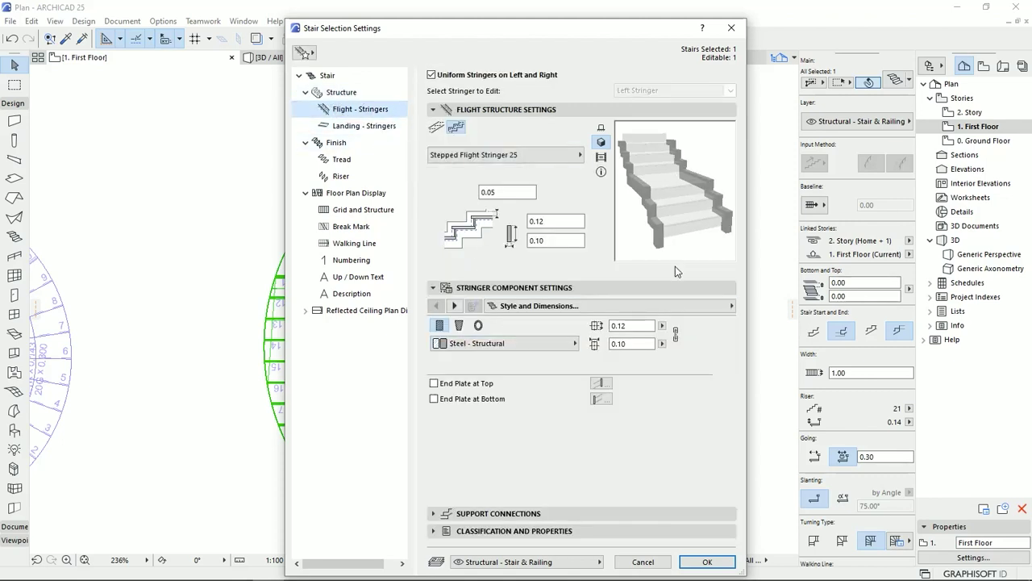
- Try the Beam structure for flight and landing again with a Stepped Flight Beam, and view the landing beam settings
{"action": "left_click", "coordinate": [332, 92]}
{"action": "left_click", "coordinate": [540, 319]}
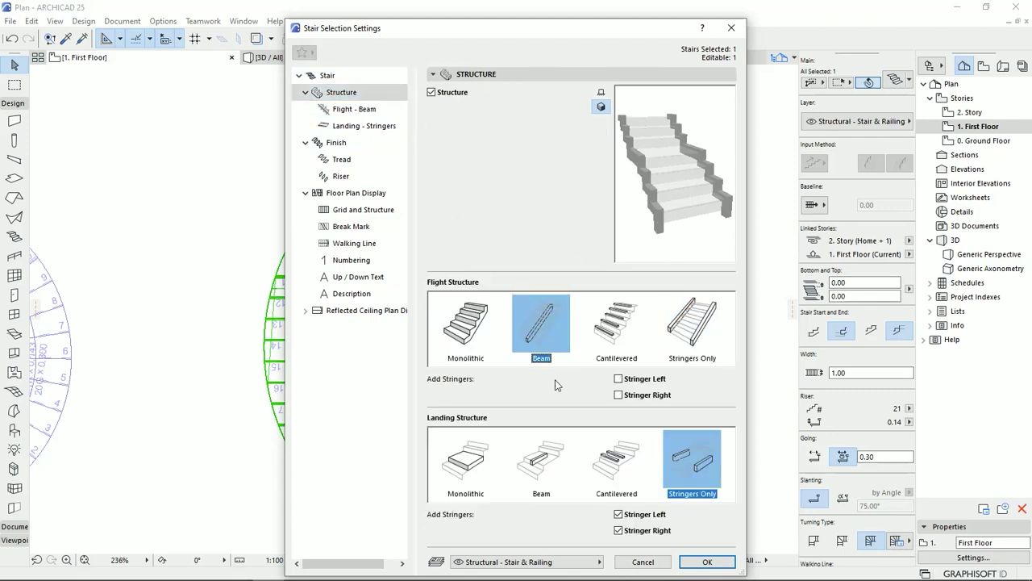
{"action": "left_click", "coordinate": [553, 466]}
{"action": "left_click", "coordinate": [359, 109]}
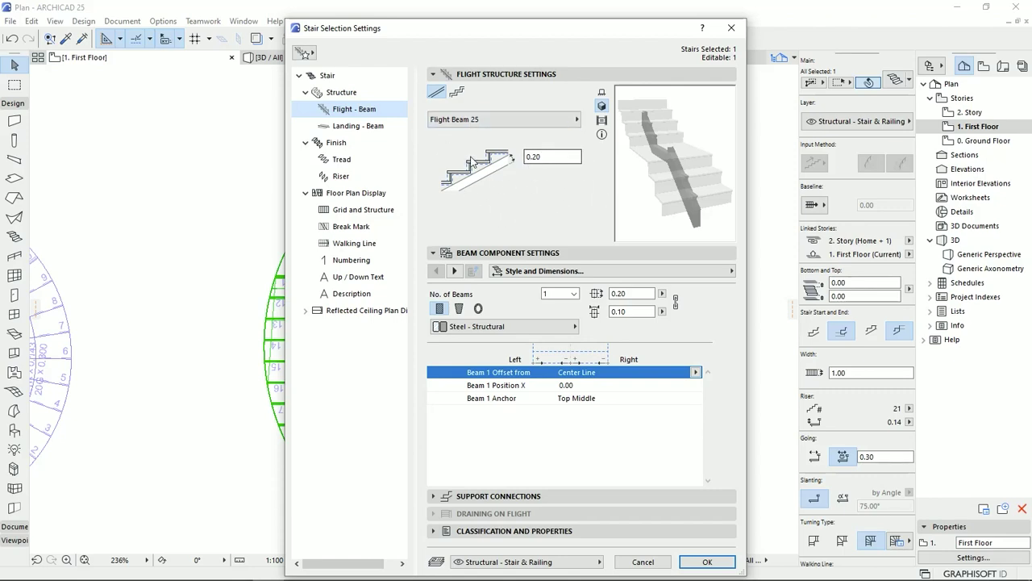
{"action": "left_click", "coordinate": [456, 93]}
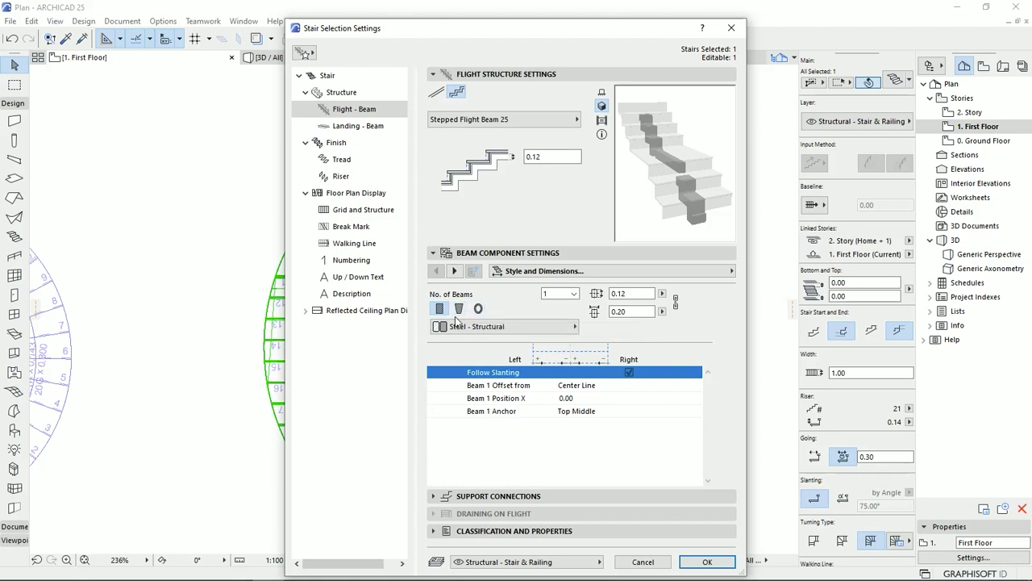
{"action": "left_click", "coordinate": [355, 126]}
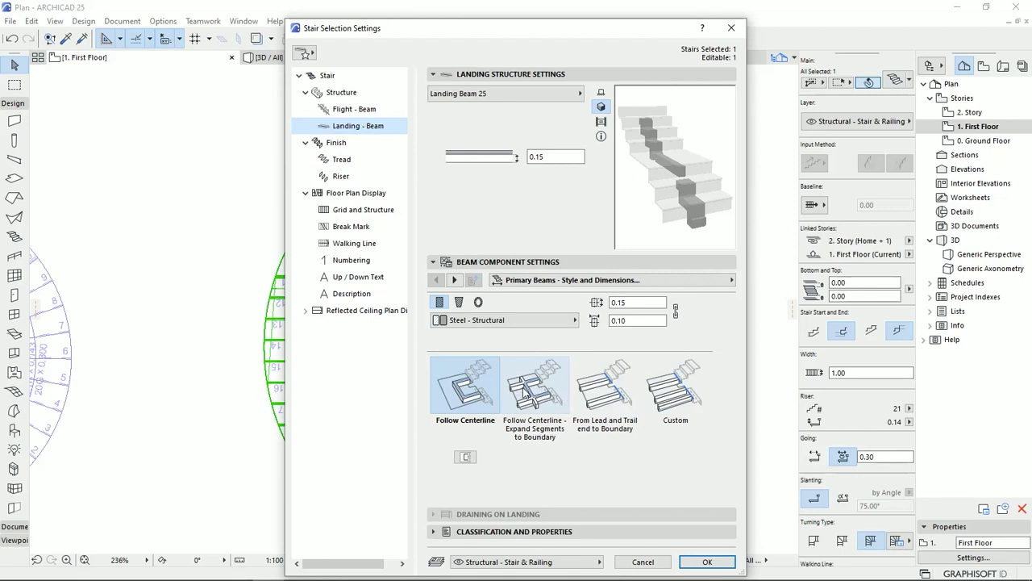
- Try the Tread-only and Riser-only finishes in the preview, ending with the finish set to Tread
{"action": "left_click", "coordinate": [336, 142]}
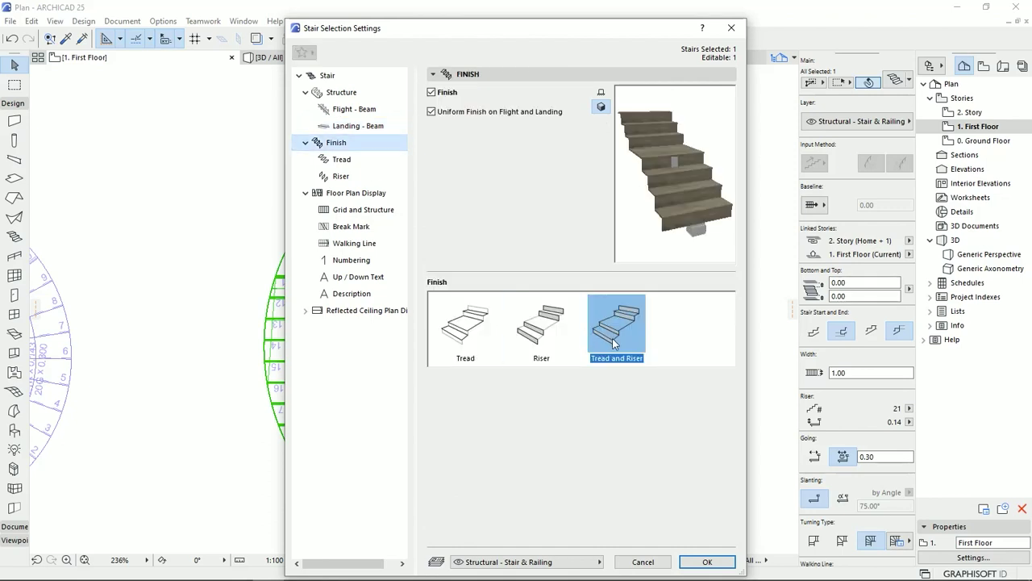
{"action": "left_click", "coordinate": [468, 327]}
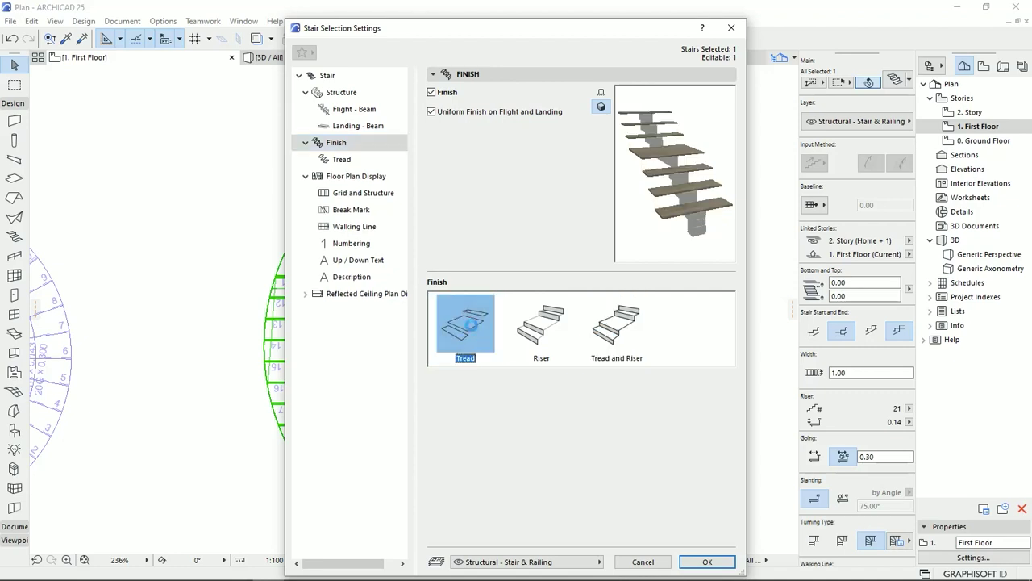
{"action": "left_click", "coordinate": [554, 331]}
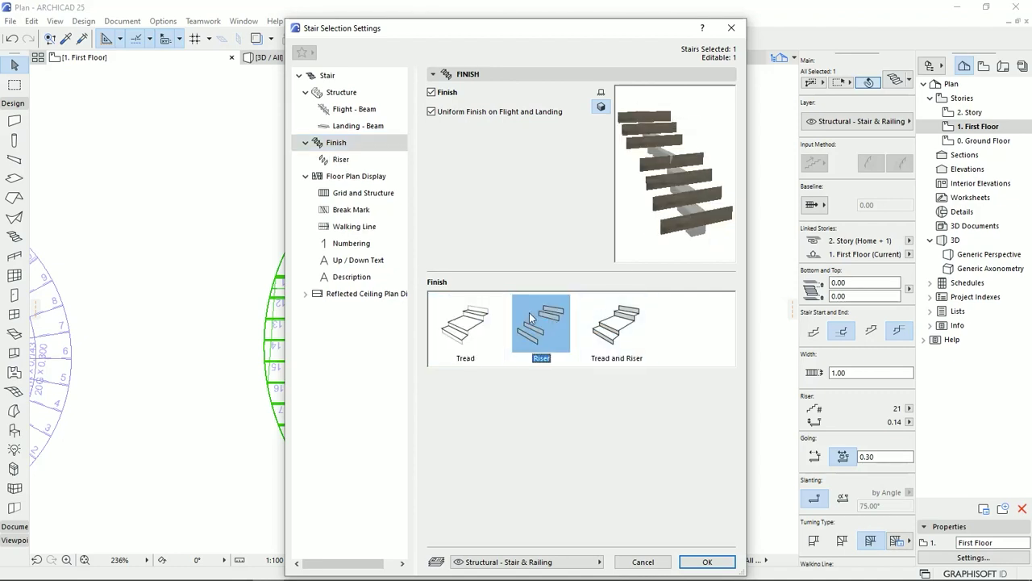
{"action": "left_click", "coordinate": [465, 329]}
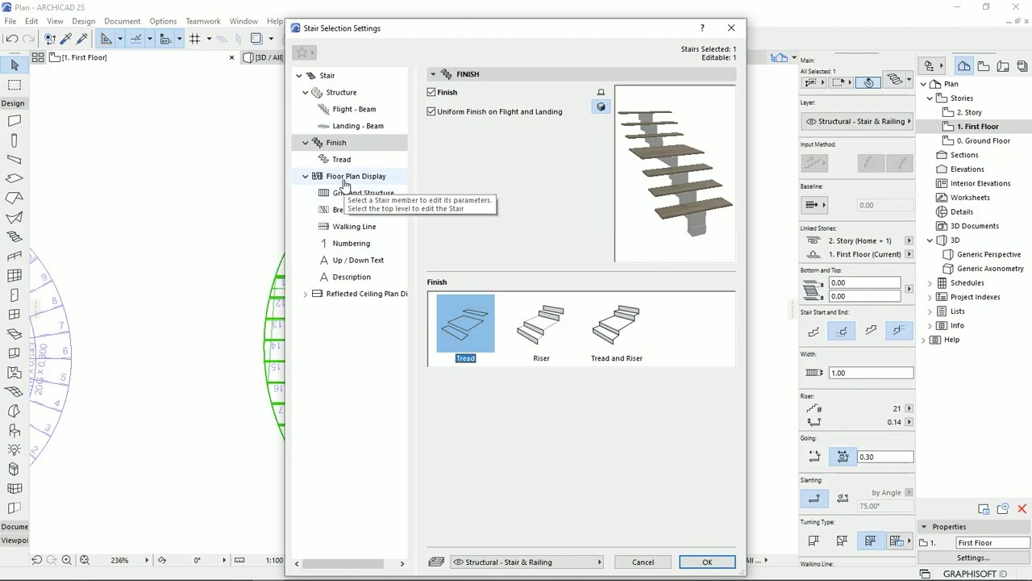
- Review the floor plan display settings, including the symbol line types, the break mark and the numbering
{"action": "left_click", "coordinate": [344, 179]}
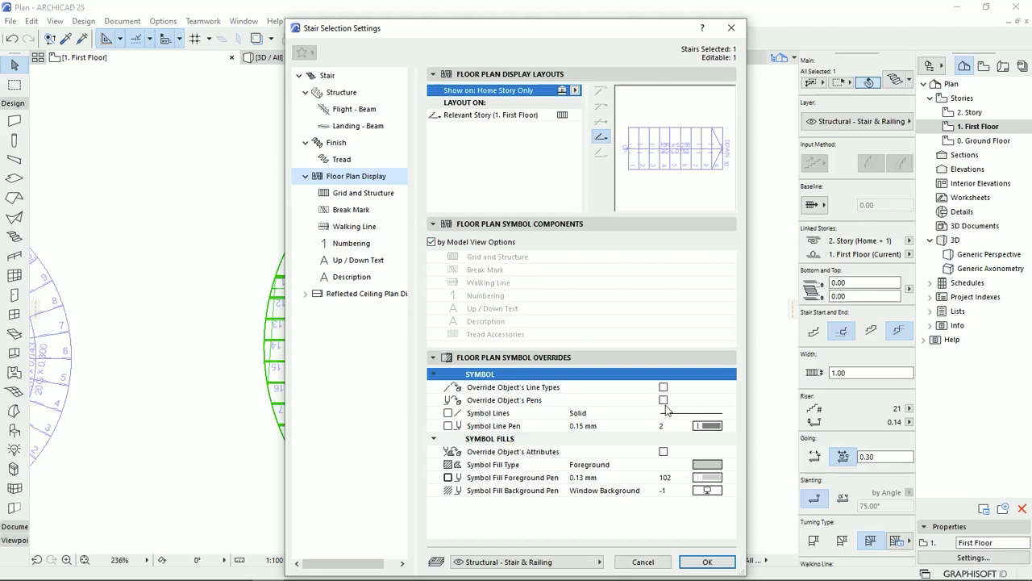
{"action": "left_click", "coordinate": [689, 414]}
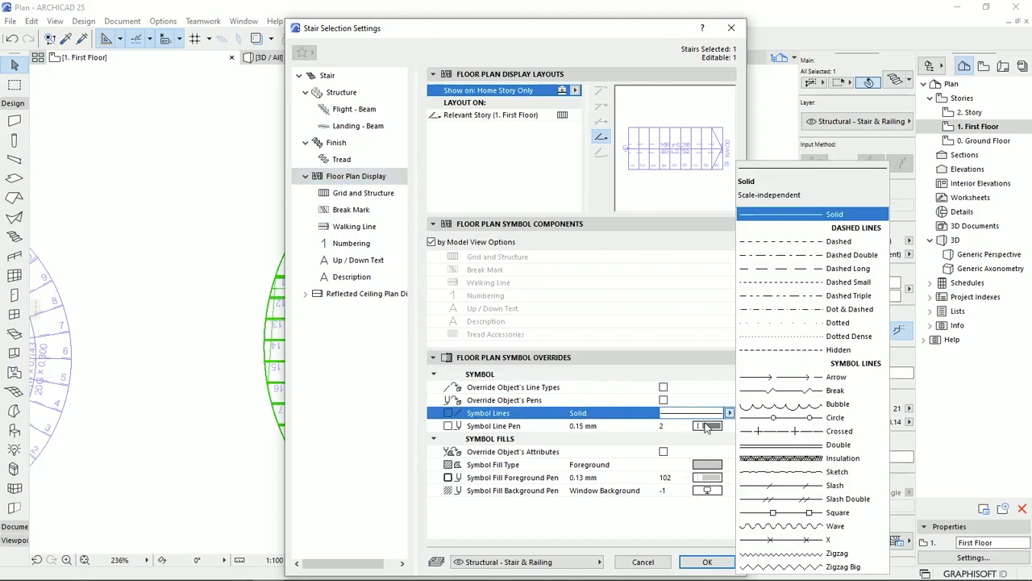
{"action": "left_click", "coordinate": [699, 461]}
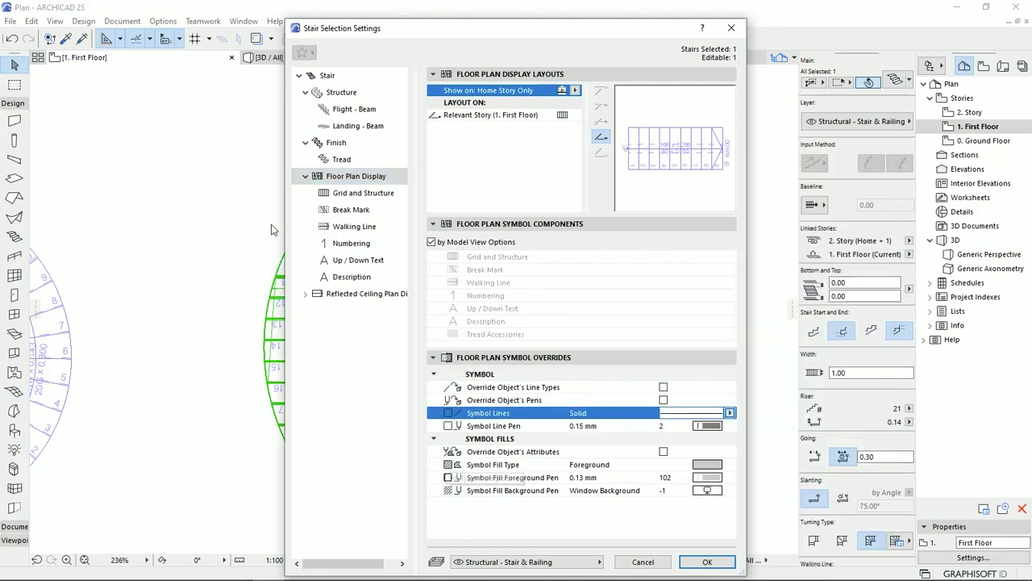
{"action": "left_click", "coordinate": [368, 213]}
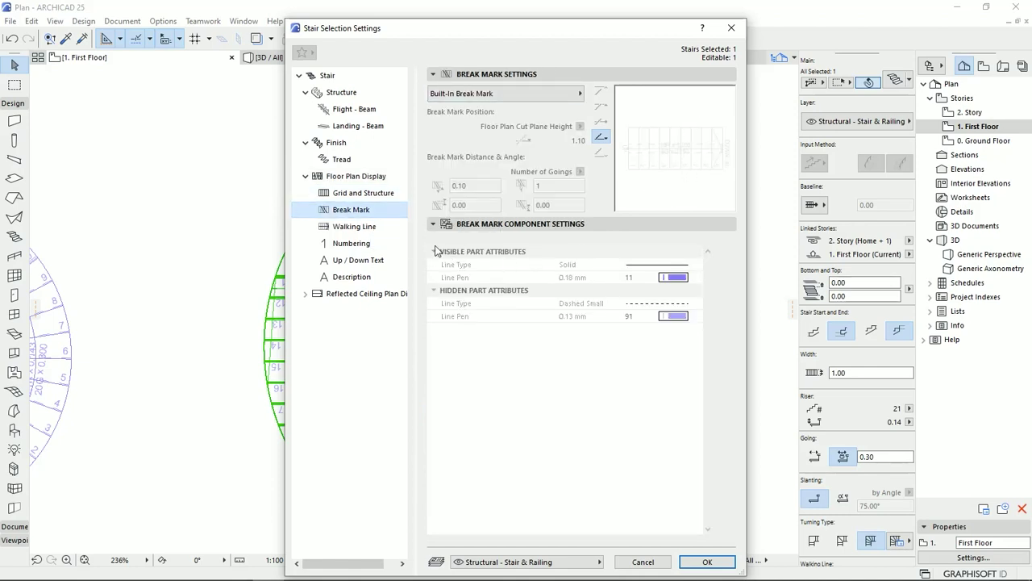
{"action": "left_click", "coordinate": [360, 245]}
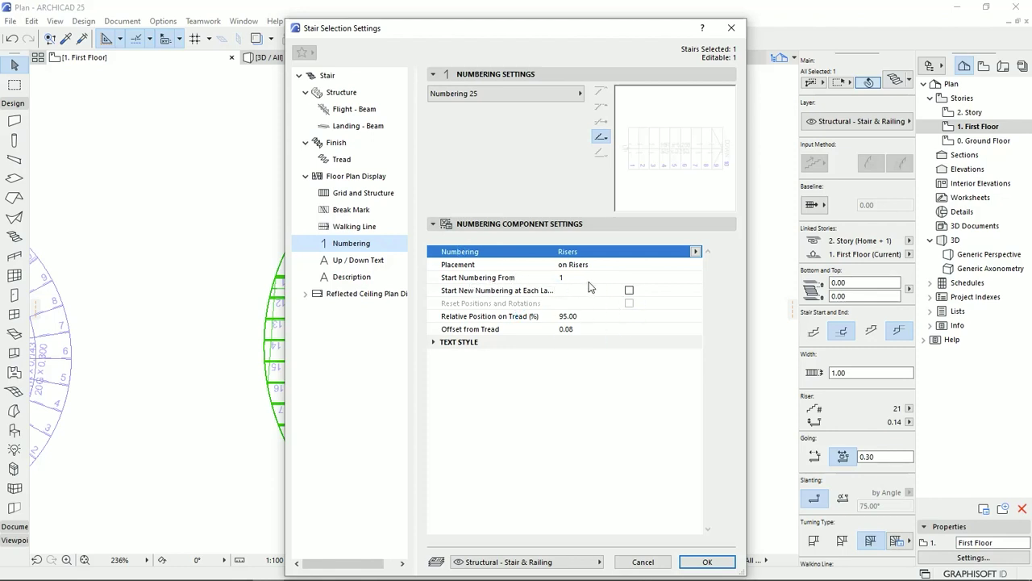
- Try hiding the Up/Down Text on relevant stories, then discard all changes after viewing the Description and Reflected Ceiling Plan settings
{"action": "left_click", "coordinate": [355, 260]}
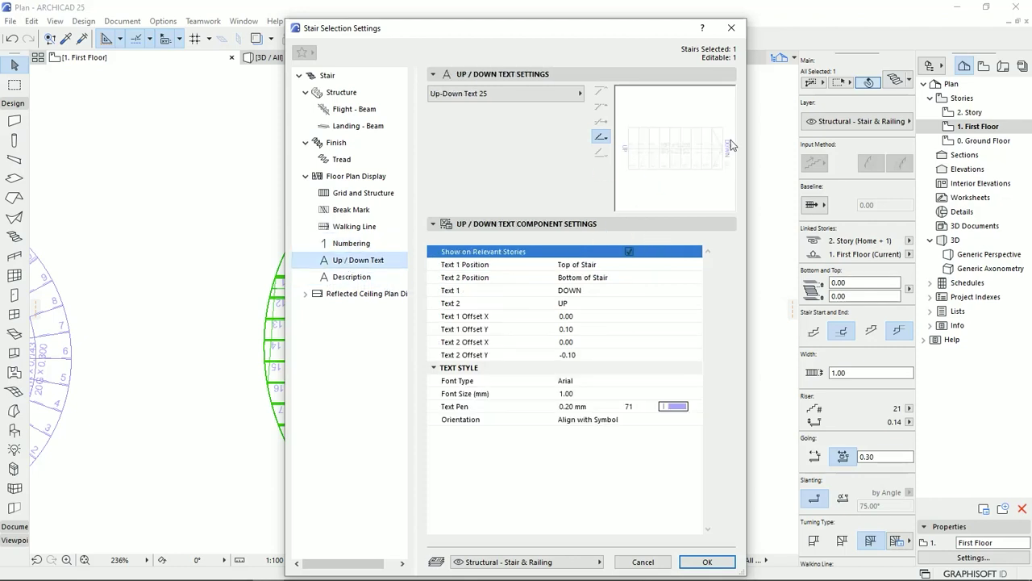
{"action": "left_click", "coordinate": [629, 252]}
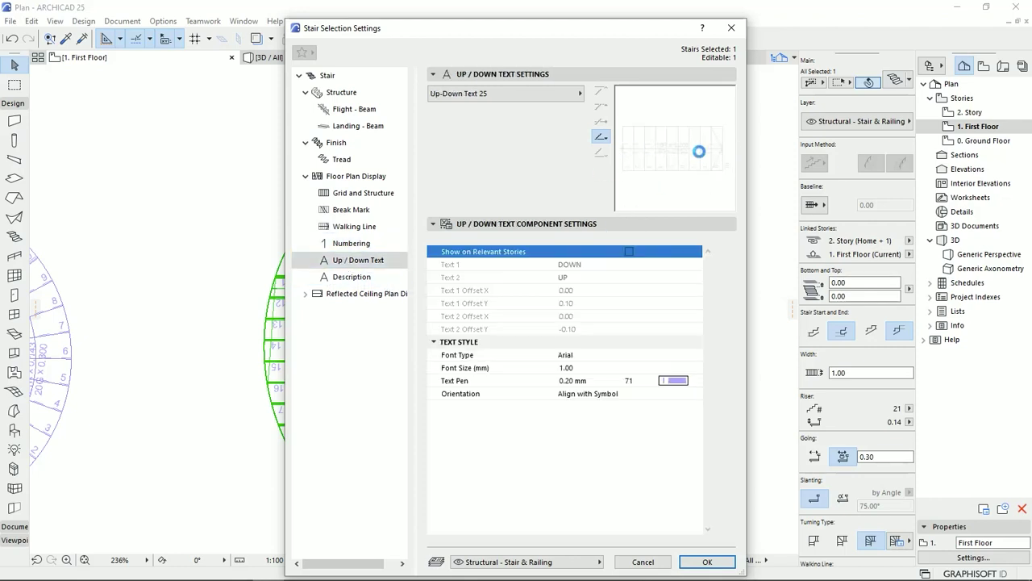
{"action": "left_click", "coordinate": [350, 279]}
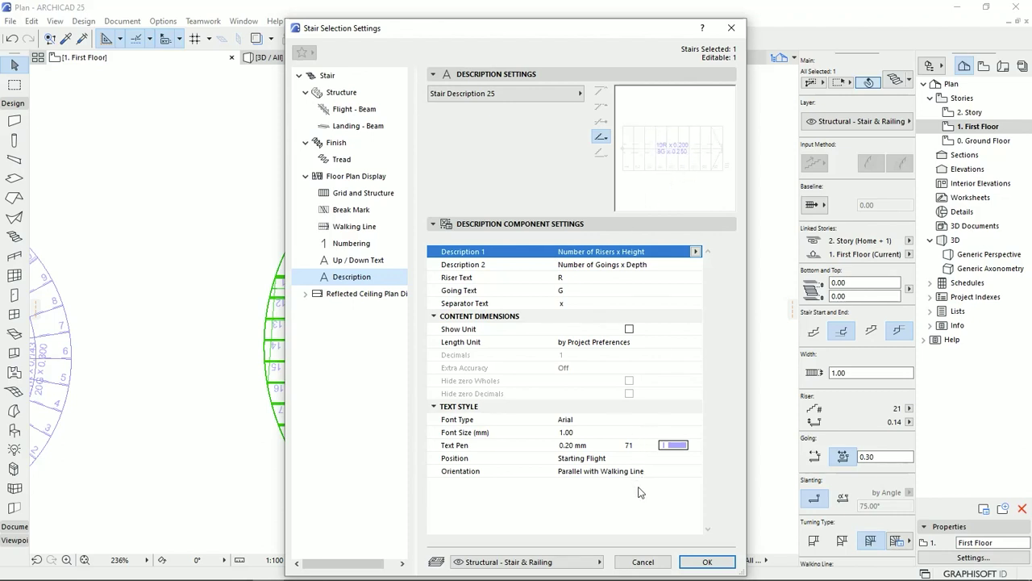
{"action": "left_click", "coordinate": [355, 295]}
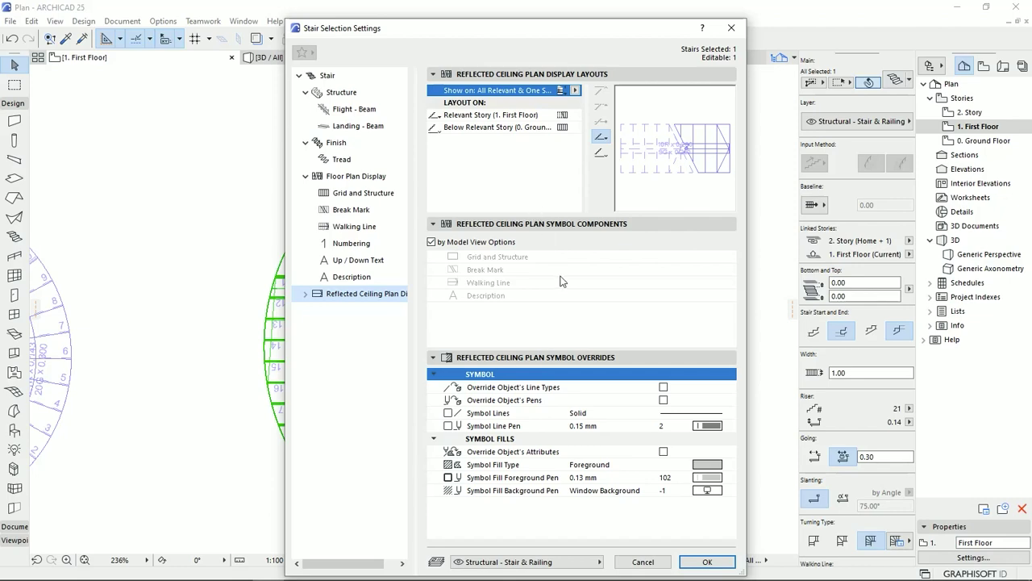
{"action": "left_click", "coordinate": [642, 562]}
- Move the U-shaped, round-landing and wide curved stairs together horizontally toward the other two stairs, then deselect them
{"action": "scroll", "coordinate": [634, 383], "scroll_direction": "down", "scroll_amount": 10}
{"action": "scroll", "coordinate": [630, 389], "scroll_direction": "down", "scroll_amount": 4}
{"action": "left_click", "coordinate": [502, 393]}
{"action": "left_click_drag", "start_coordinate": [507, 395], "coordinate": [127, 236]}
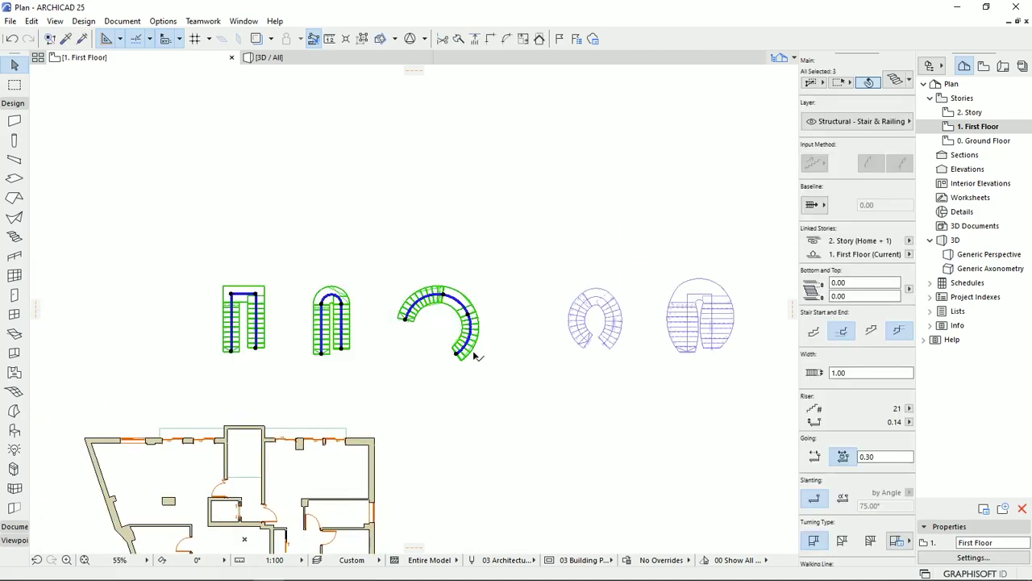
{"action": "key", "text": "ctrl+d"}
{"action": "left_click", "coordinate": [448, 299]}
{"action": "left_click", "coordinate": [508, 300]}
{"action": "left_click", "coordinate": [546, 384]}
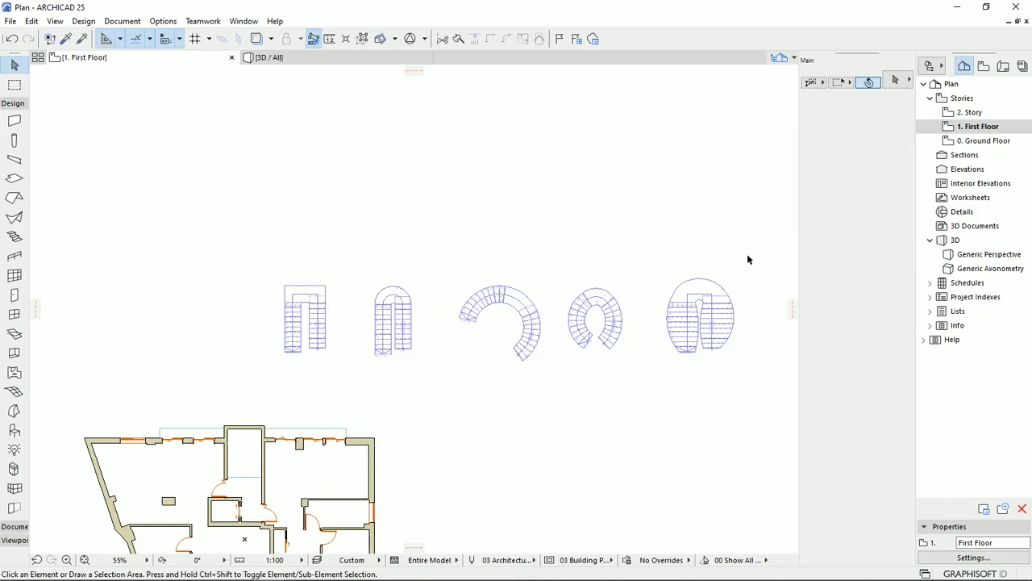
- Select all five stairs on the plan and view the whole row in the 3D perspective
{"action": "left_click_drag", "start_coordinate": [748, 257], "coordinate": [275, 376]}
{"action": "left_click", "coordinate": [275, 376]}
{"action": "middle_click_drag", "start_coordinate": [464, 402], "coordinate": [397, 445]}
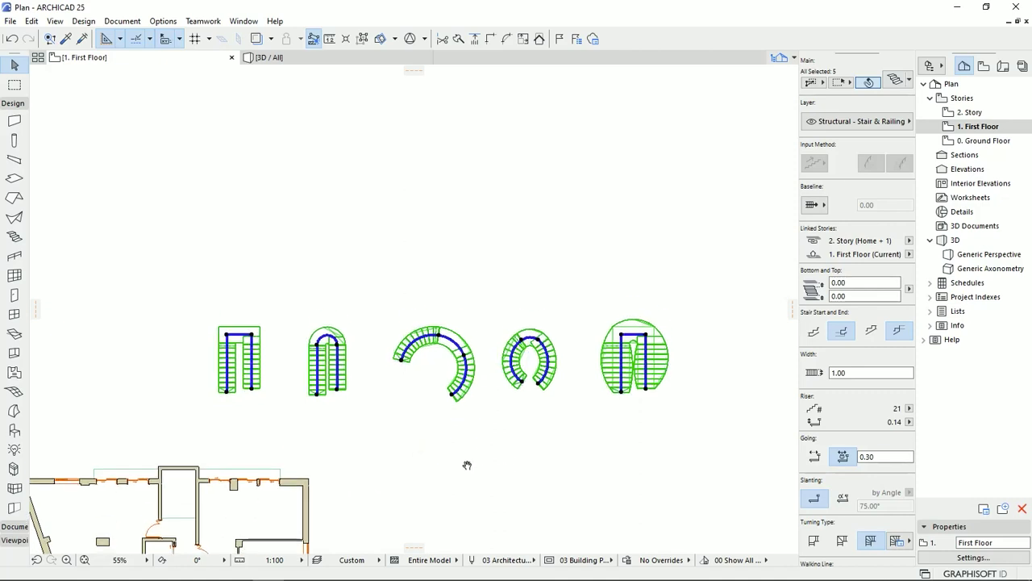
{"action": "scroll", "coordinate": [460, 452], "scroll_direction": "down", "scroll_amount": 2}
{"action": "left_click", "coordinate": [361, 63]}
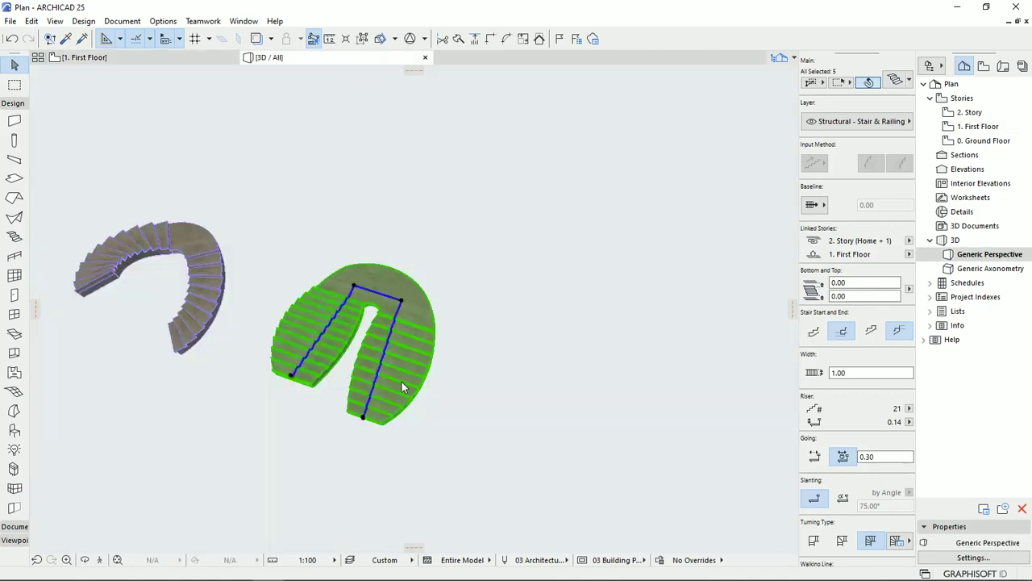
{"action": "left_click", "coordinate": [346, 311]}
{"action": "scroll", "coordinate": [345, 311], "scroll_direction": "down", "scroll_amount": 3}
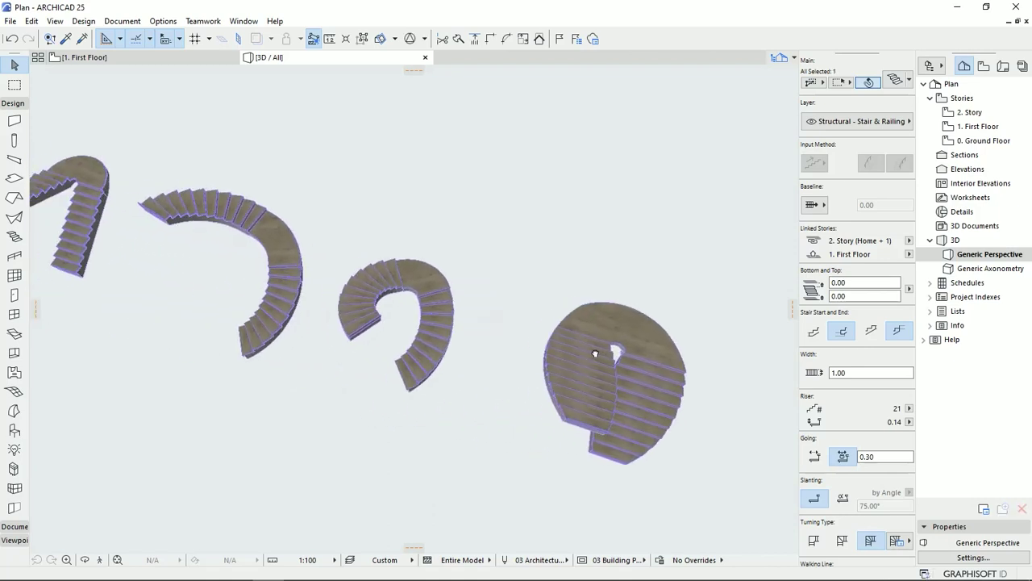
{"action": "scroll", "coordinate": [412, 282], "scroll_direction": "down", "scroll_amount": 3}
{"action": "middle_click_drag", "start_coordinate": [413, 282], "coordinate": [487, 316]}
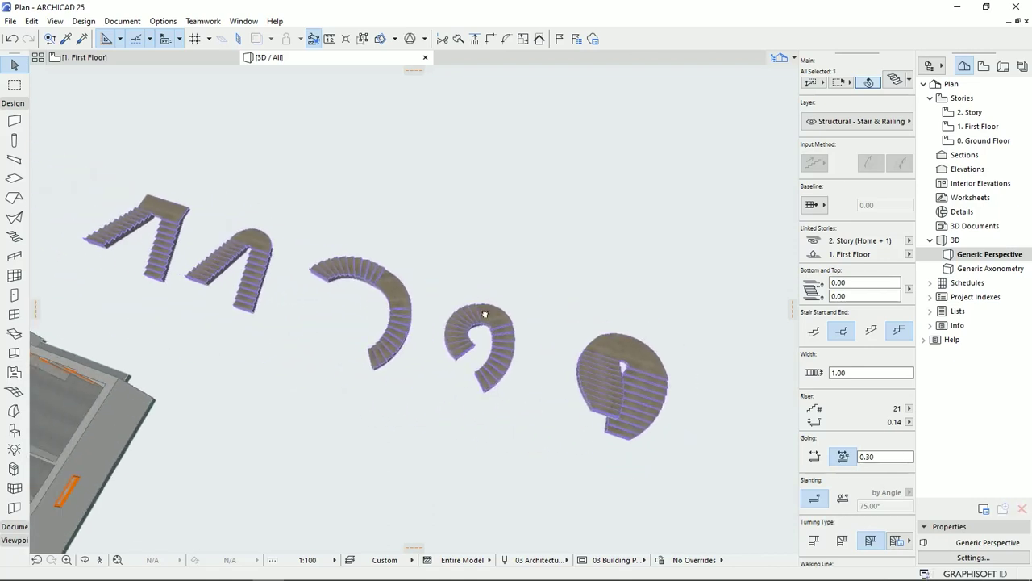
- Deselect the stairs and examine the shapes of all five from opposite sides in the 3D perspective
{"action": "middle_click_drag", "start_coordinate": [403, 297], "coordinate": [488, 335], "text": "shift"}
{"action": "left_click", "coordinate": [522, 272]}
{"action": "middle_click_drag", "start_coordinate": [436, 401], "coordinate": [532, 334], "text": "shift"}
{"action": "left_click", "coordinate": [535, 334]}
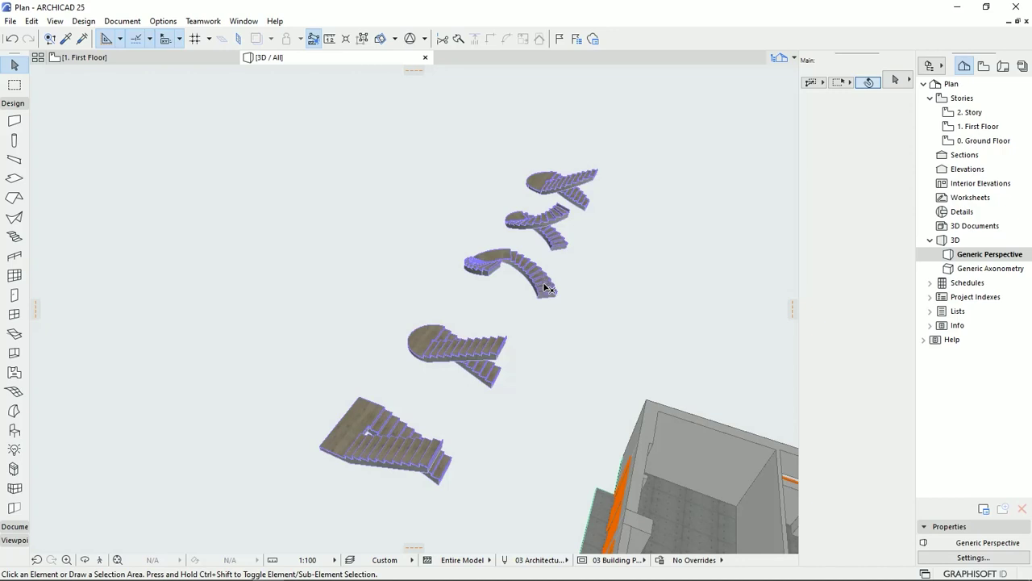
{"action": "middle_click_drag", "start_coordinate": [533, 281], "coordinate": [508, 326], "text": "shift"}
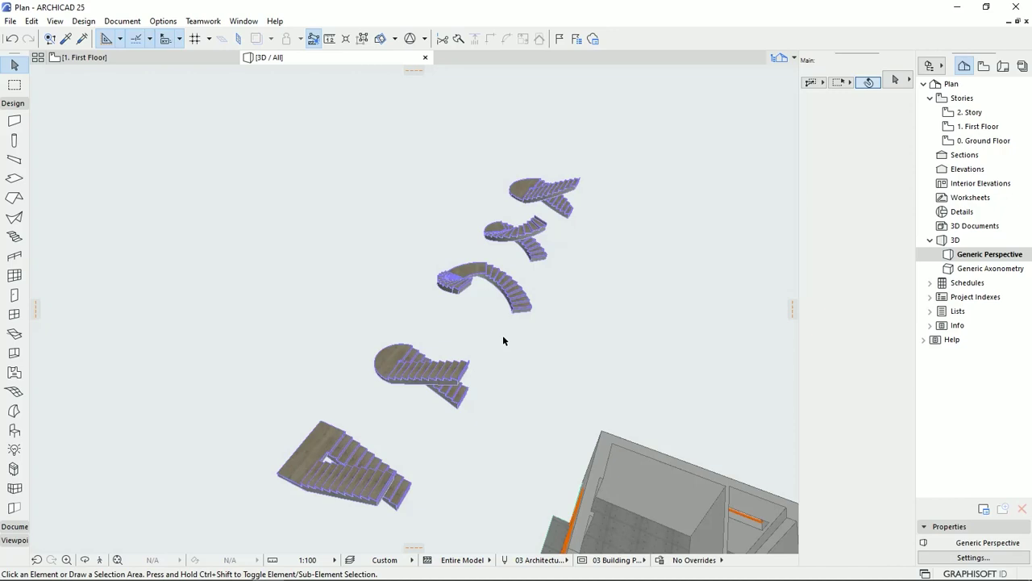
{"action": "middle_click_drag", "start_coordinate": [504, 337], "coordinate": [548, 293], "text": "shift"}
- Inspect the building's stairwell and floor openings in 3D, and return to the First Floor plan showing the building and the stairs
{"action": "middle_click_drag", "start_coordinate": [520, 488], "coordinate": [337, 395], "text": "shift"}
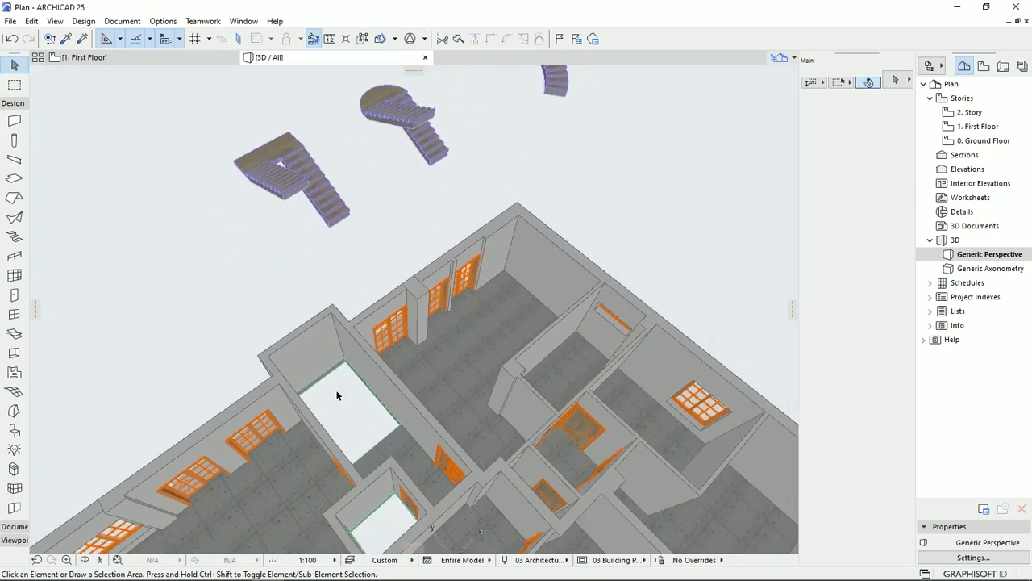
{"action": "middle_click_drag", "start_coordinate": [369, 444], "coordinate": [403, 367], "text": "shift"}
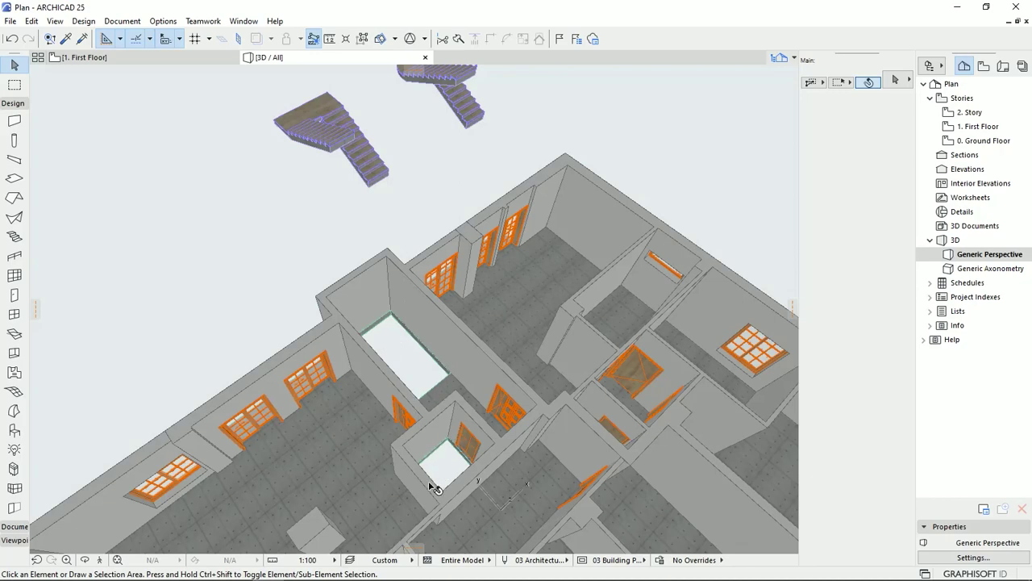
{"action": "middle_click_drag", "start_coordinate": [428, 484], "coordinate": [446, 431]}
{"action": "left_click", "coordinate": [175, 57]}
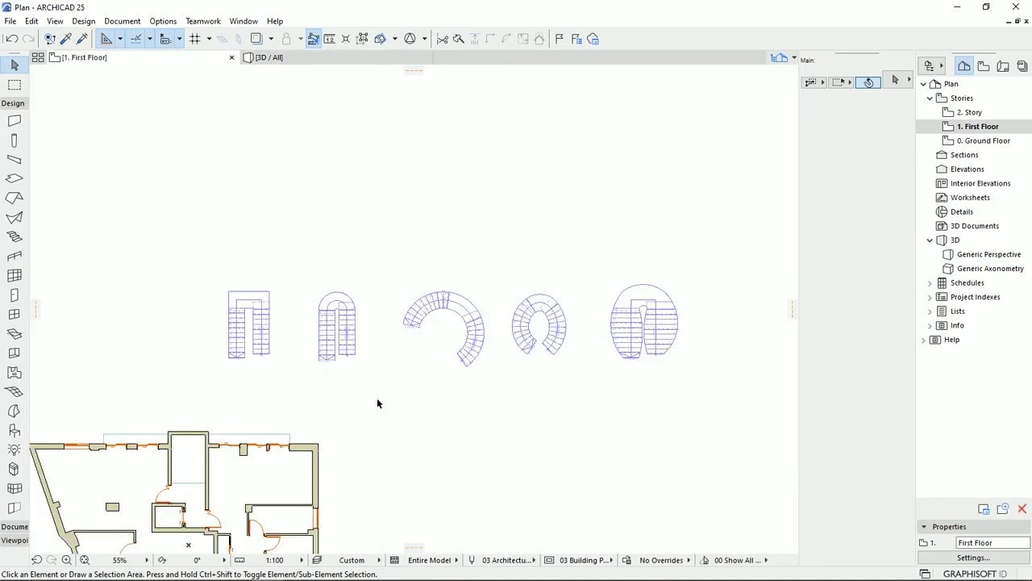
{"action": "middle_click_drag", "start_coordinate": [374, 406], "coordinate": [438, 313]}
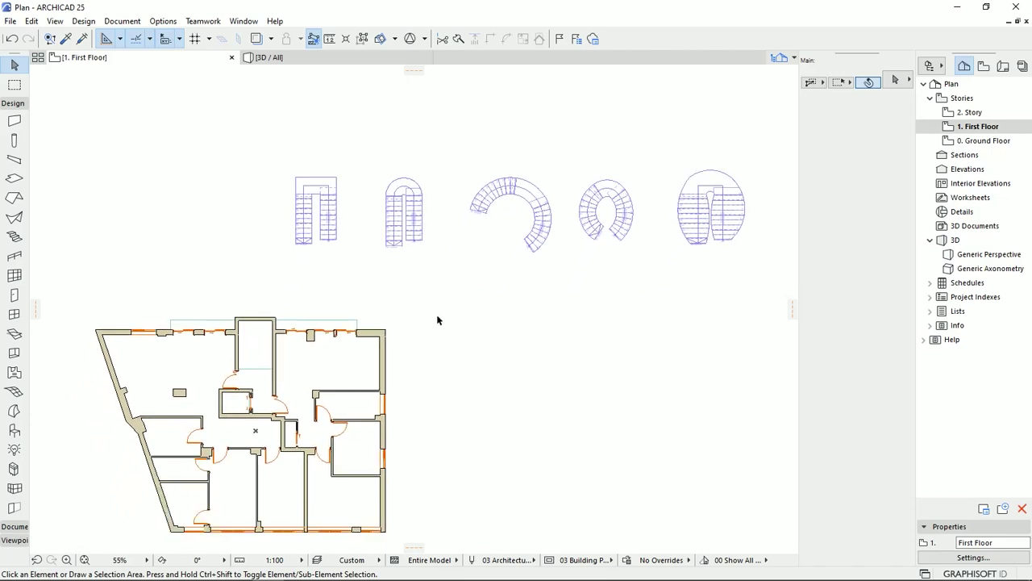